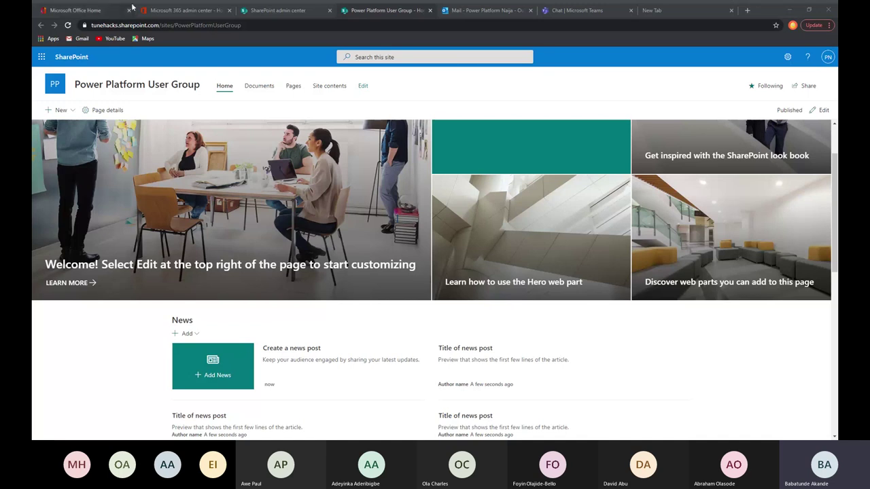
# Step: Open the Power Apps maker site at make.powerapps.com in the empty browser tab
pyautogui.click(671, 8)
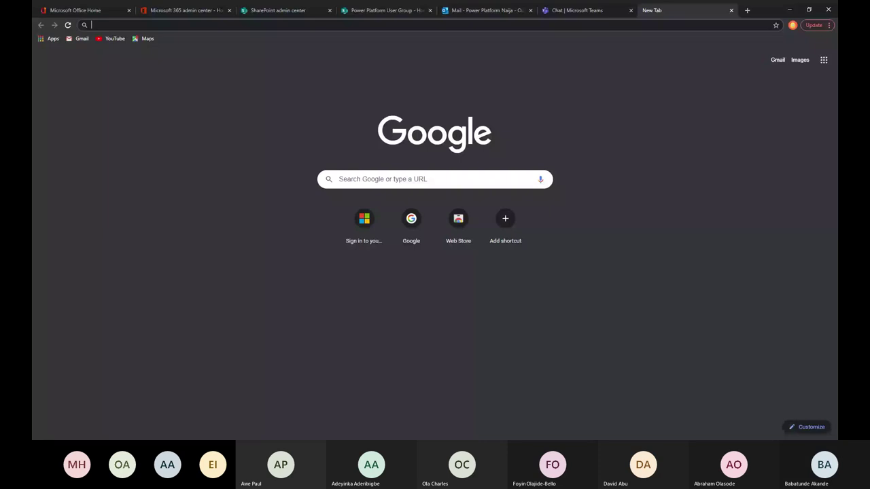
pyautogui.write('make')
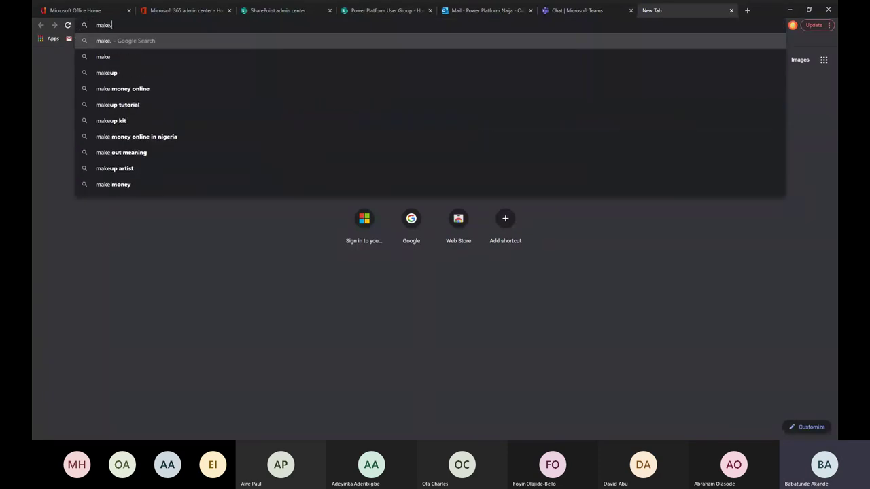
pyautogui.write('.power')
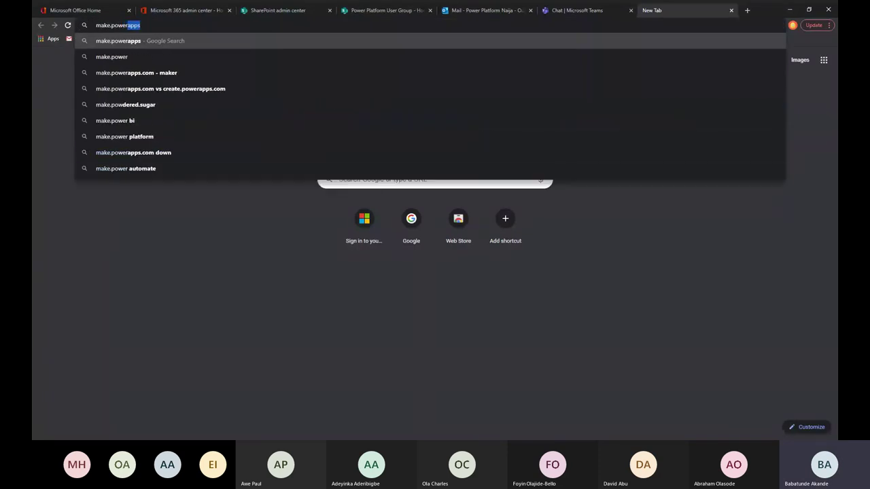
pyautogui.write('apps')
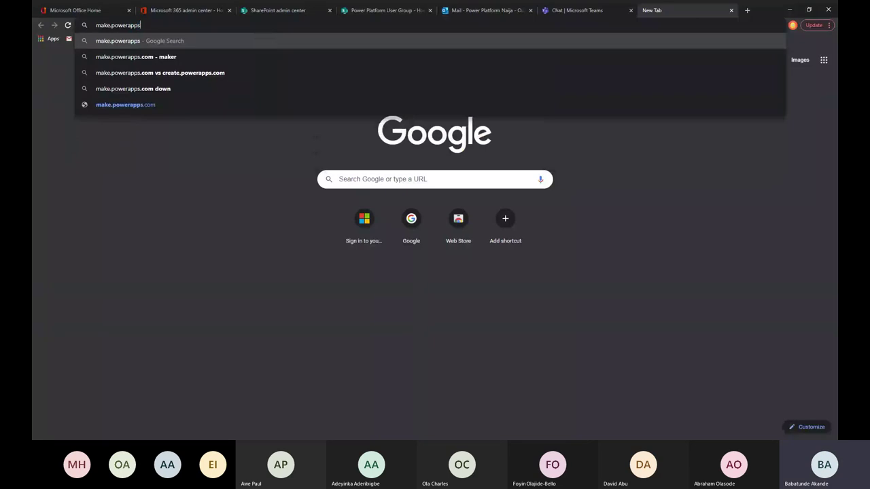
pyautogui.write('.com')
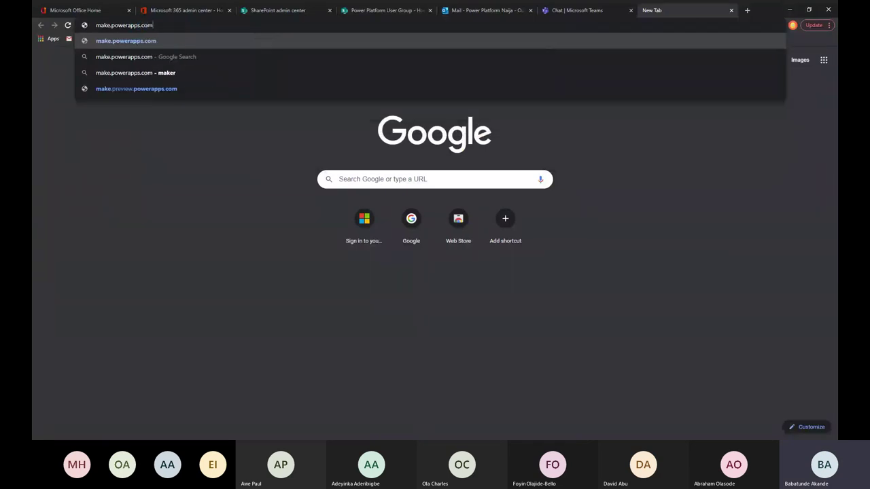
pyautogui.press('Return')
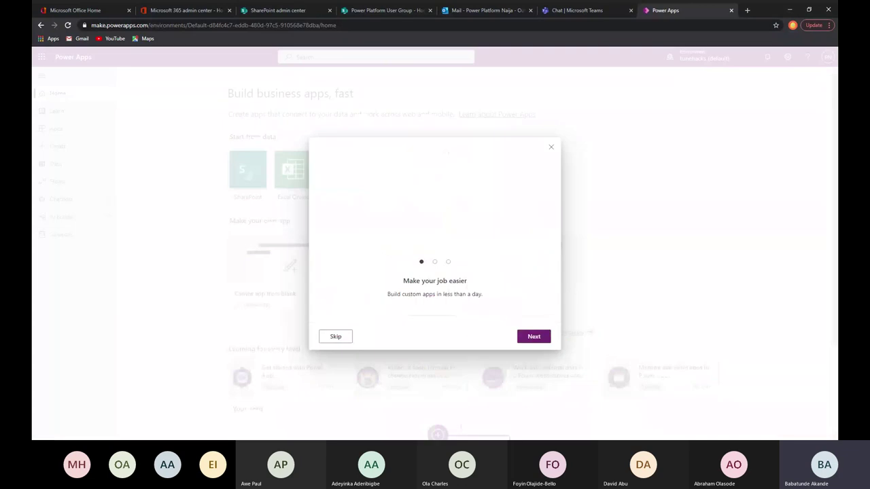
# Step: Go through the Power Apps welcome introduction to its end and open the list of apps
pyautogui.click(534, 337)
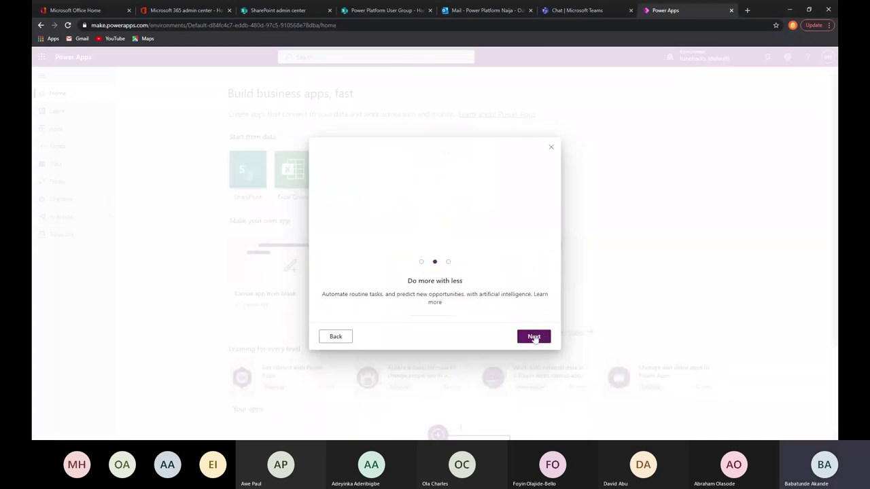
pyautogui.click(534, 338)
pyautogui.click(532, 337)
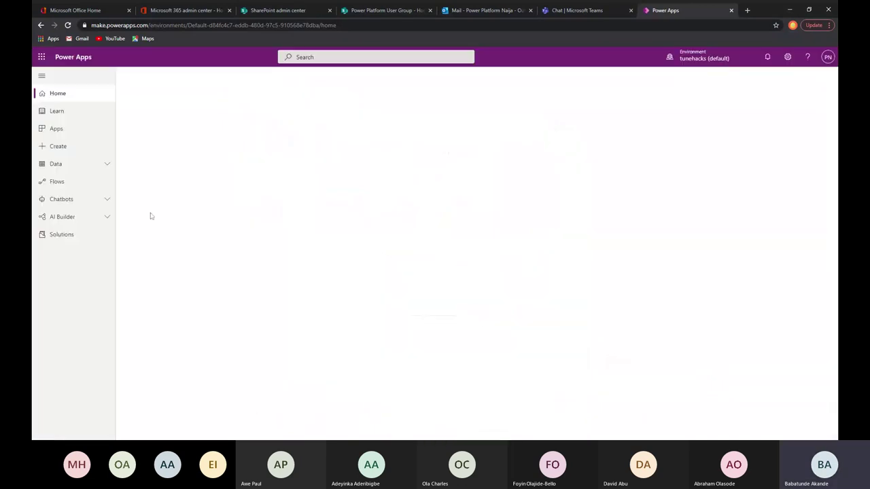
pyautogui.click(68, 135)
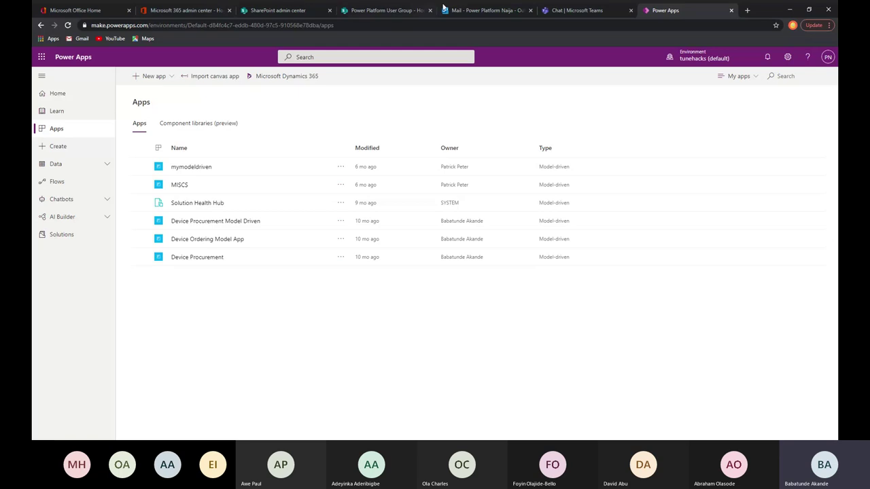
# Step: Switch to the Power Platform User Group SharePoint site and open its site contents
pyautogui.click(401, 10)
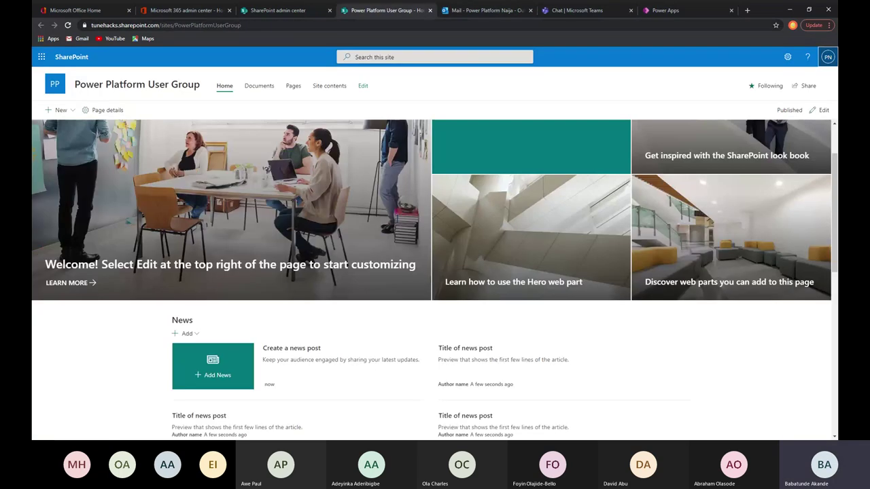
pyautogui.scroll(-2, 351, 292)
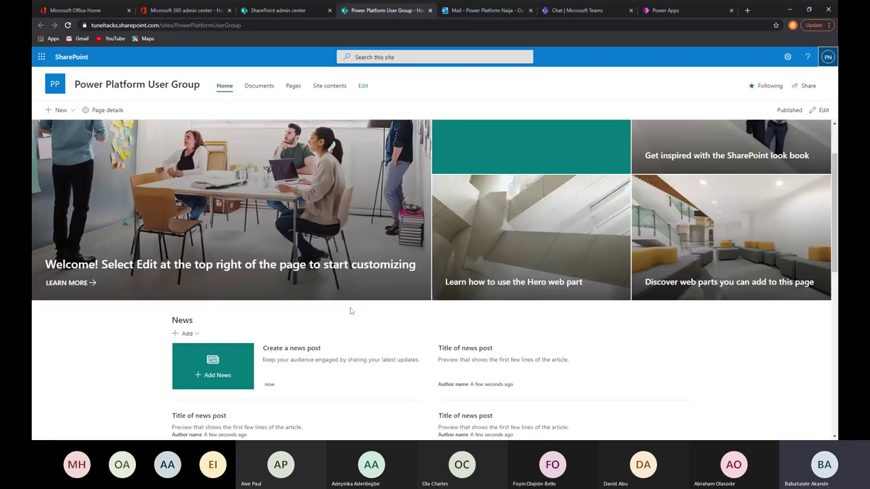
pyautogui.click(786, 59)
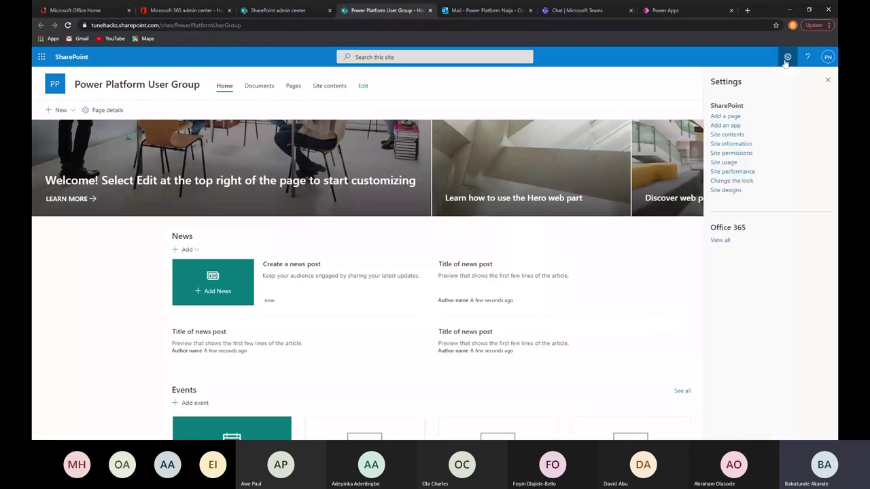
pyautogui.click(727, 136)
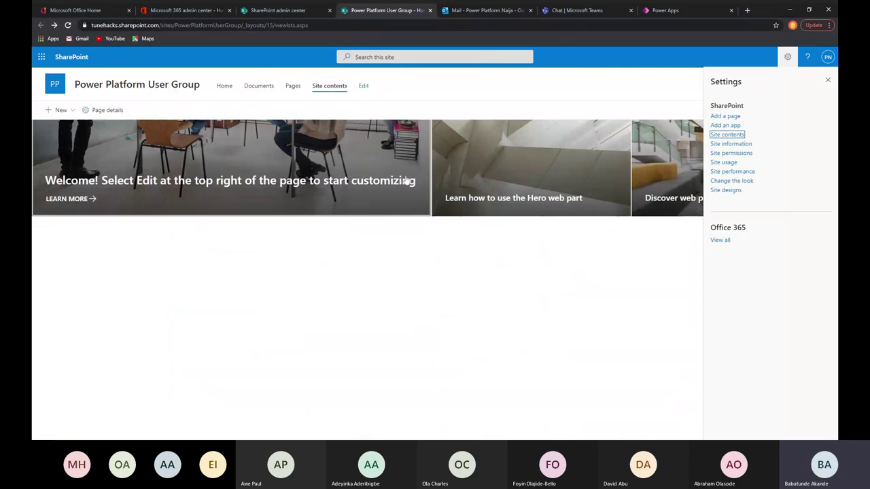
pyautogui.hotkey('alt', 'Left')
pyautogui.hotkey('alt', 'Right')
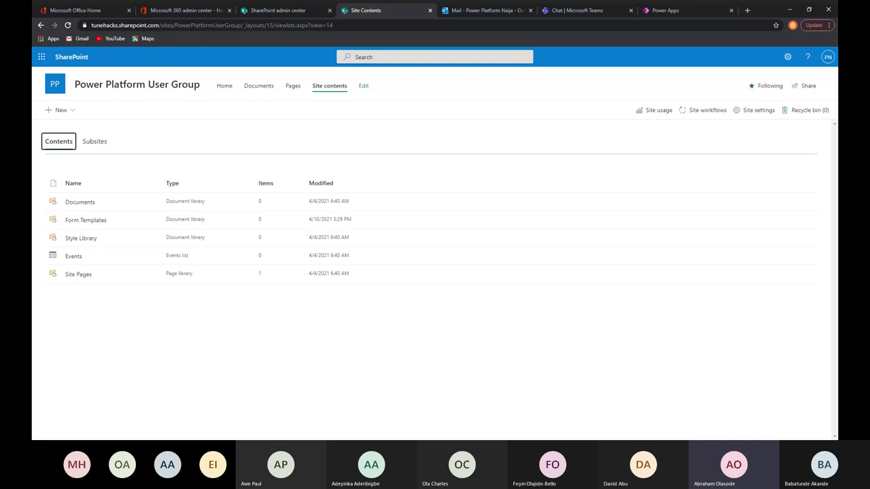
pyautogui.click(490, 10)
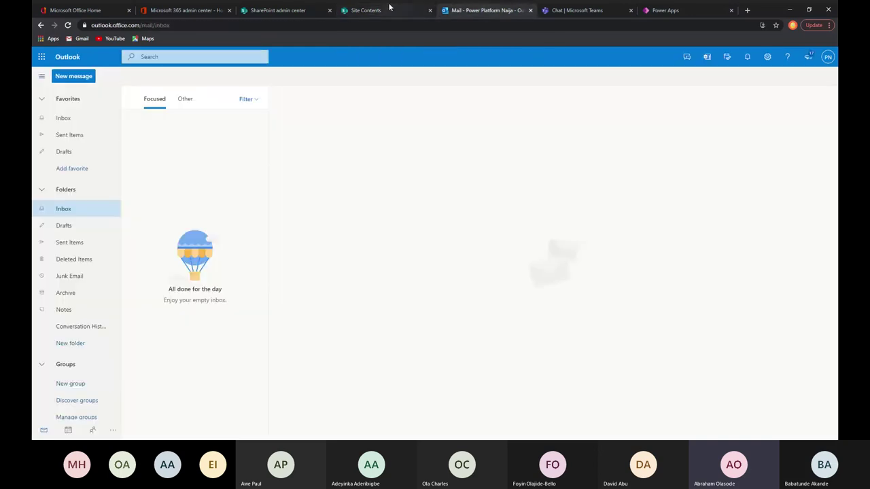
pyautogui.click(389, 8)
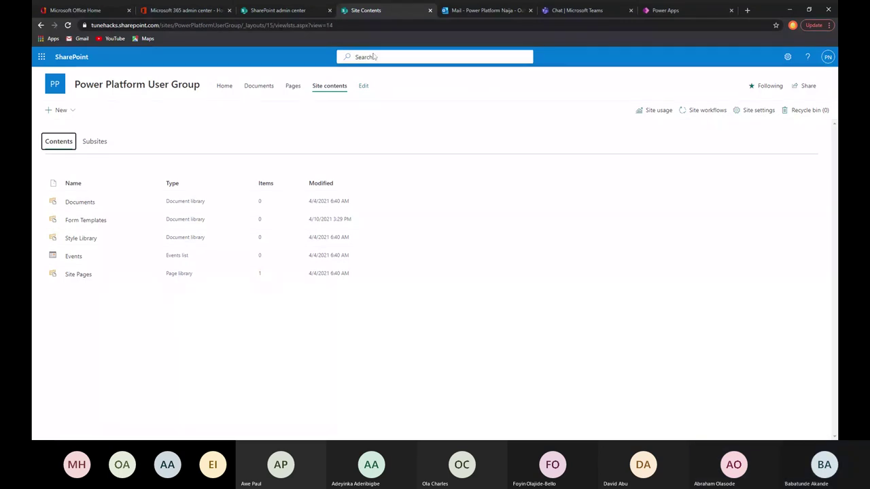
pyautogui.click(476, 10)
pyautogui.click(577, 10)
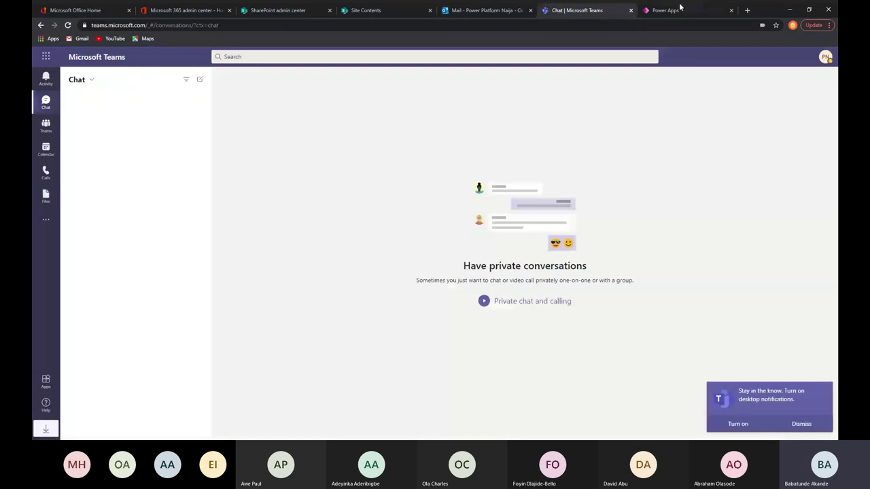
pyautogui.click(679, 9)
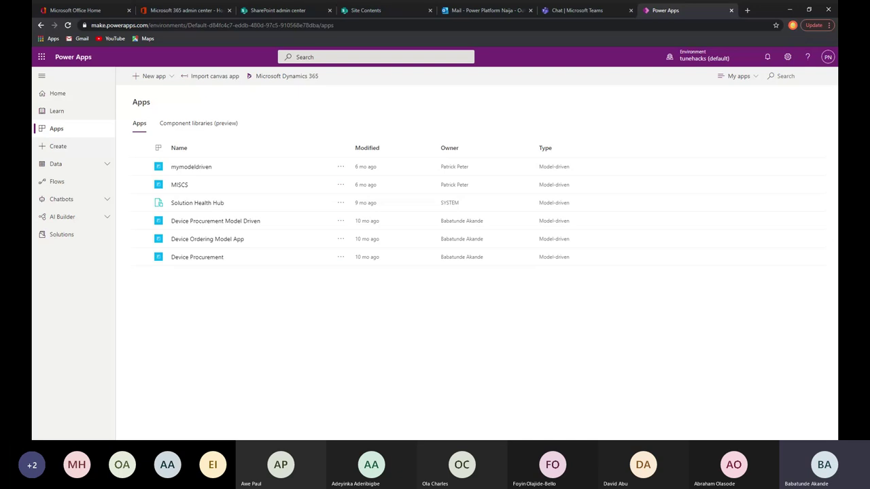
# Step: Return to the SharePoint site, go to its home page and reopen the site contents from there
pyautogui.click(384, 10)
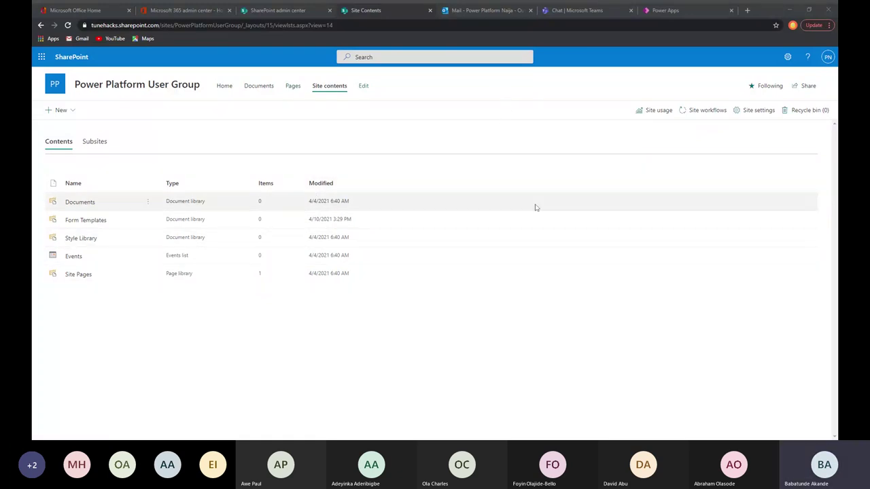
pyautogui.click(54, 89)
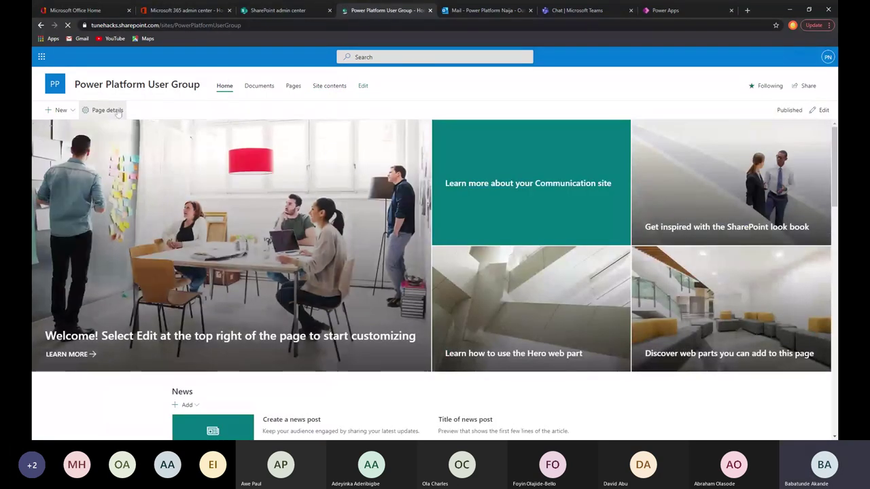
pyautogui.scroll(-3, 346, 380)
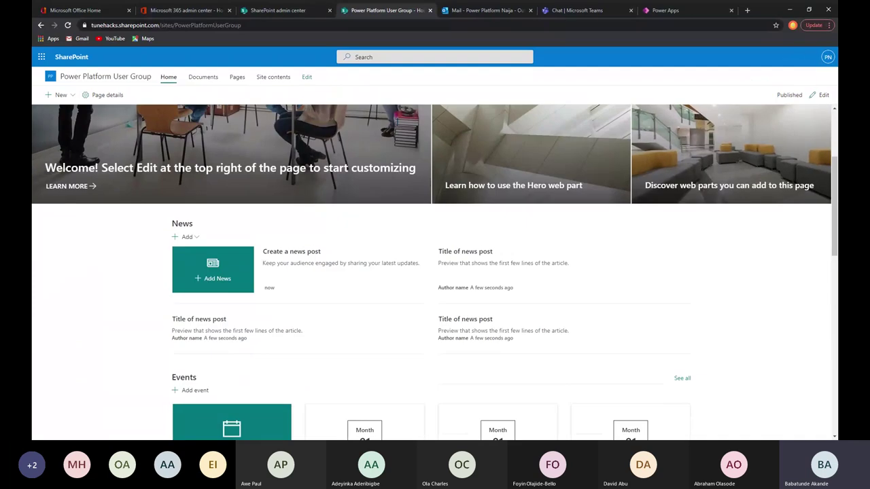
pyautogui.click(787, 56)
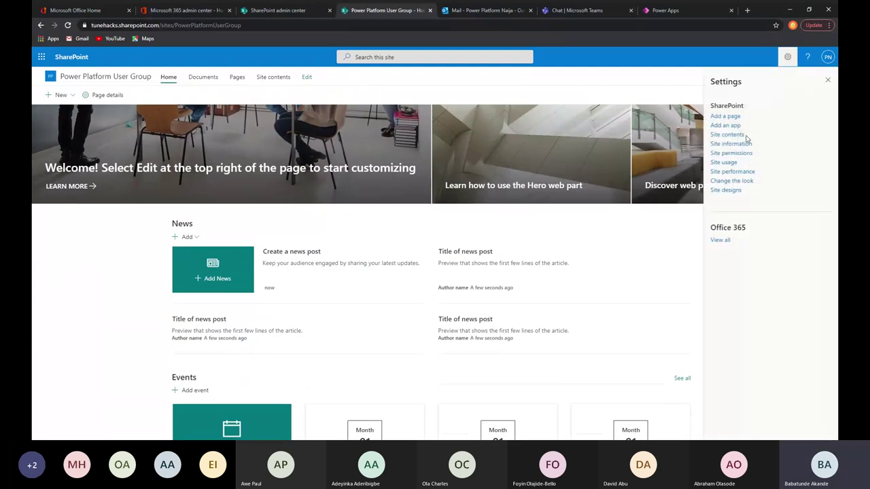
pyautogui.click(738, 135)
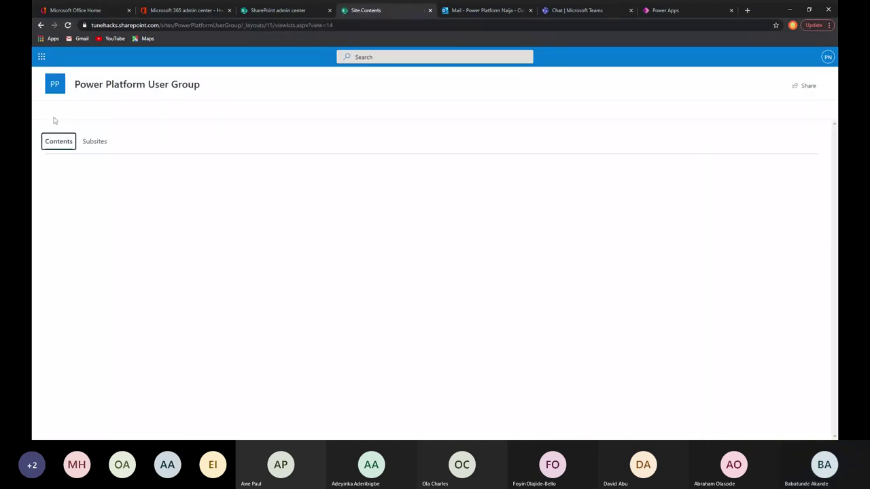
# Step: Create a blank list named Expense Request on the site, without showing it in the site navigation
pyautogui.click(59, 113)
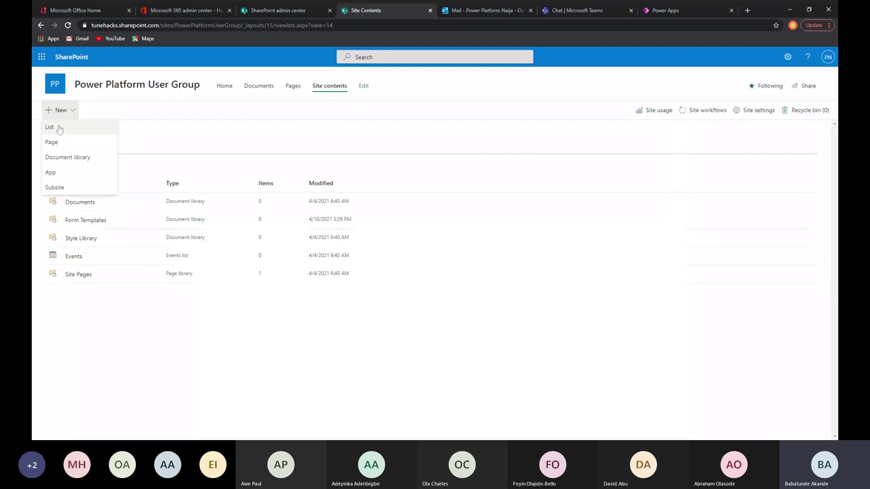
pyautogui.click(50, 127)
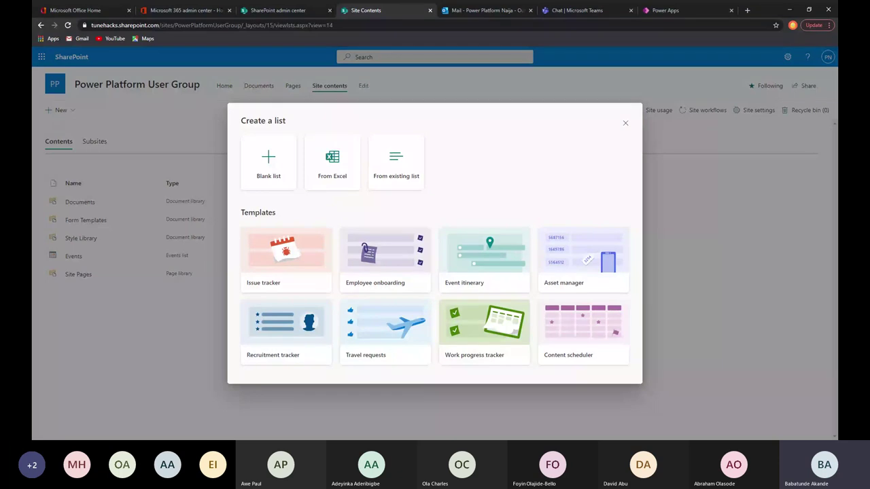
pyautogui.click(267, 159)
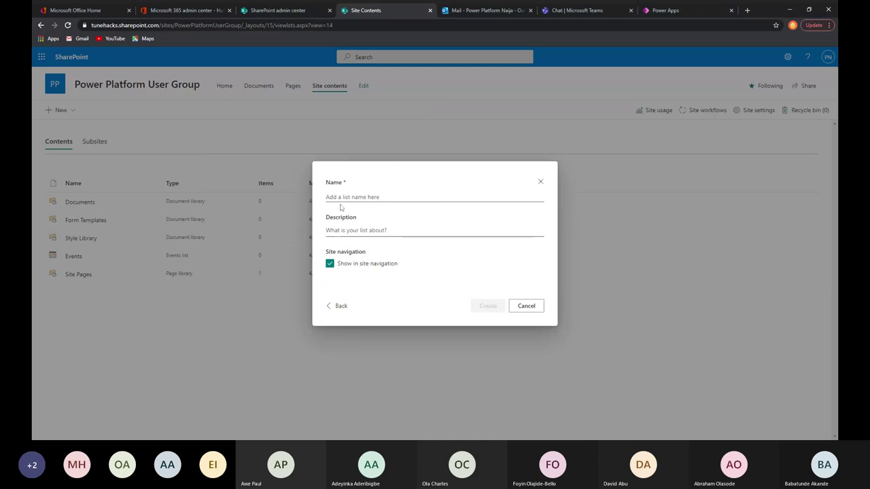
pyautogui.click(330, 264)
pyautogui.click(408, 197)
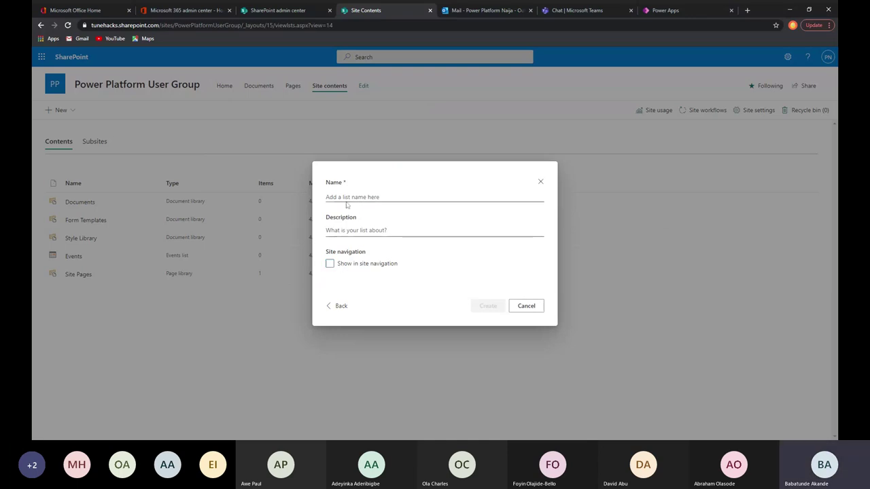
pyautogui.write('Ex')
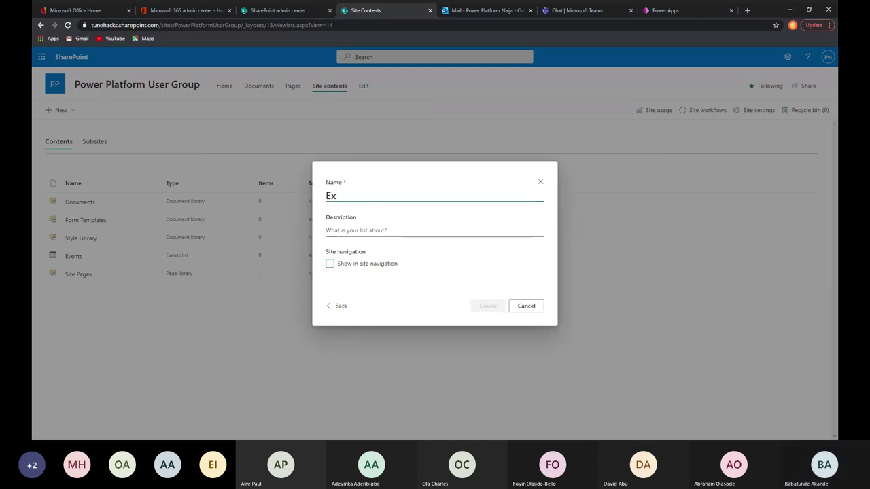
pyautogui.write('pense')
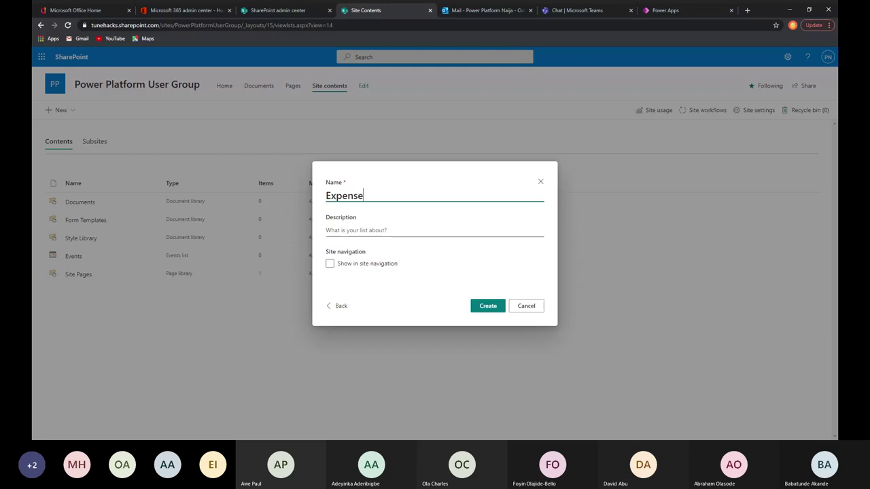
pyautogui.write(' Request')
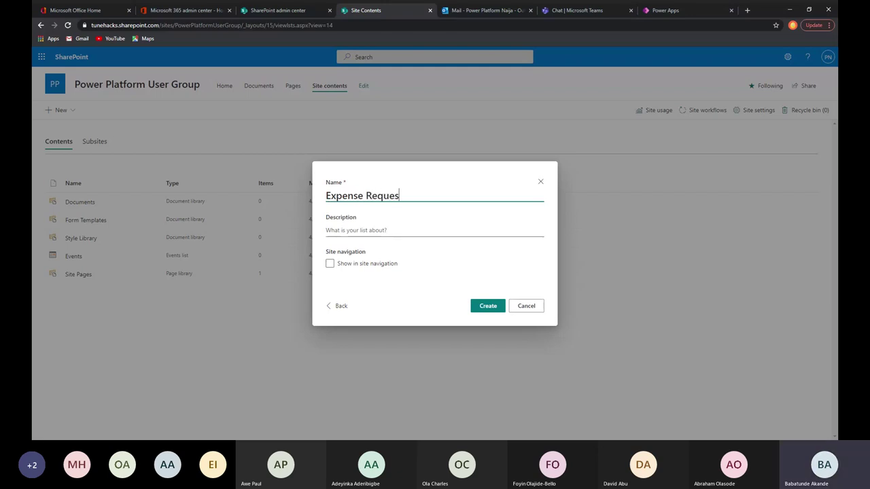
pyautogui.click(484, 307)
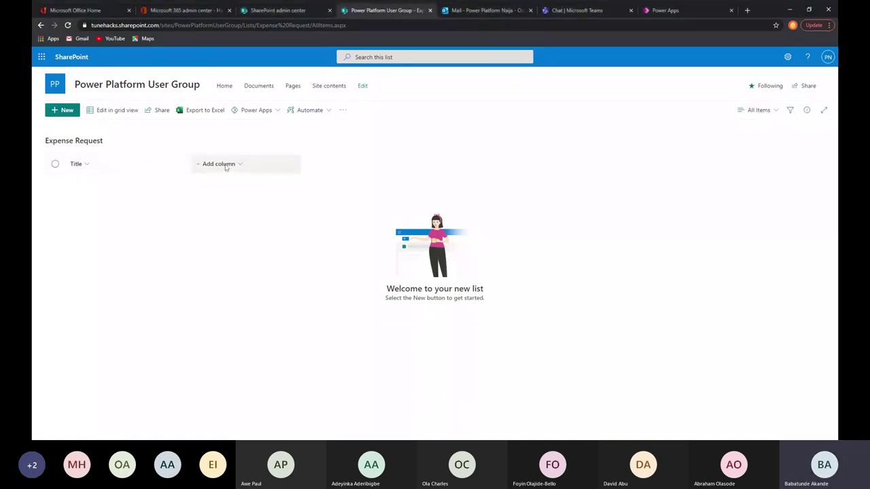
# Step: Add a Person or Group column named EmployeeName to the Expense Request list, without group selection or profile photos
pyautogui.click(226, 166)
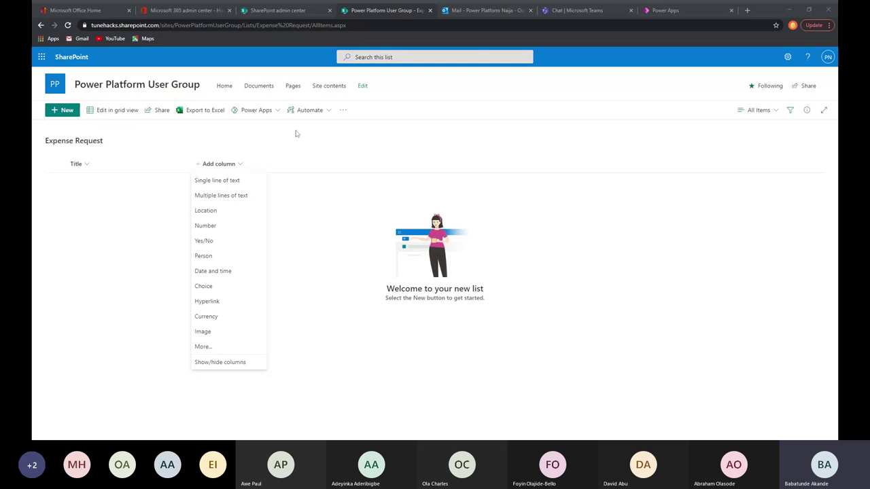
pyautogui.click(252, 154)
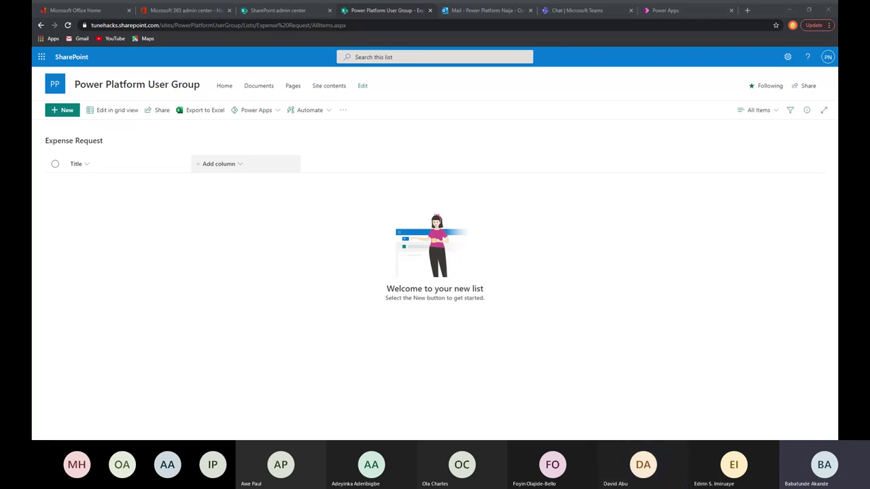
pyautogui.click(229, 166)
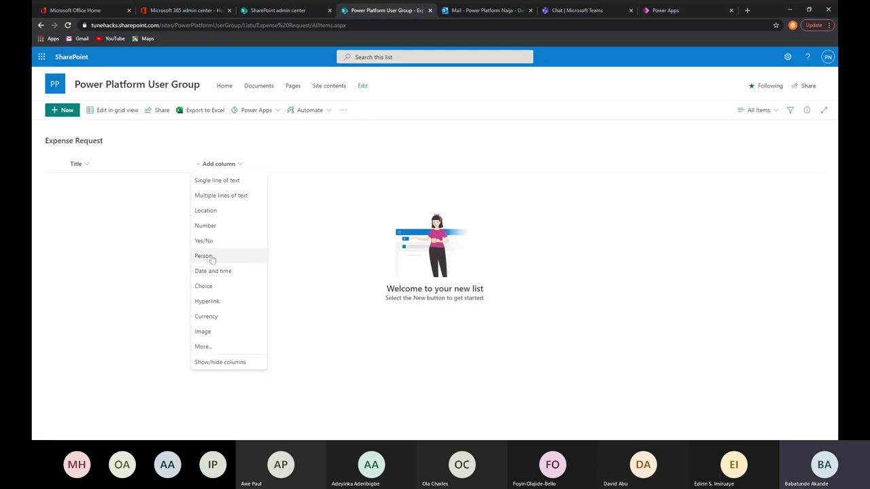
pyautogui.press('Escape')
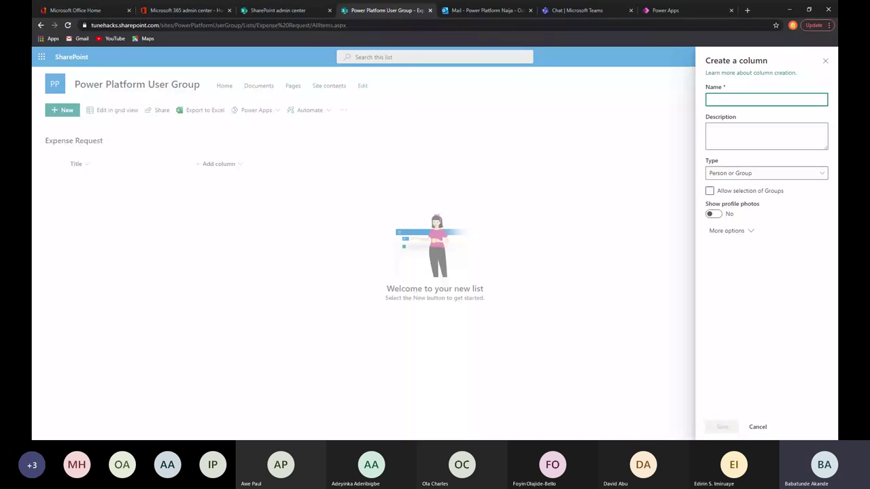
pyautogui.write('Employee')
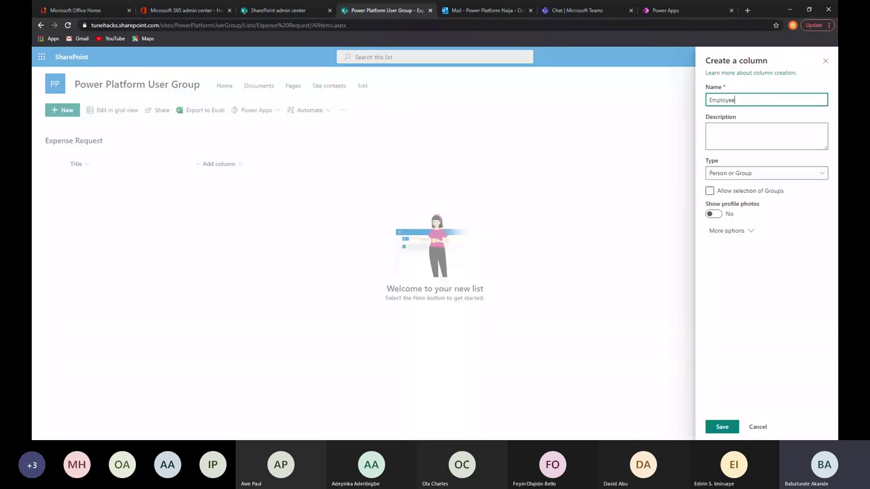
pyautogui.write('Name')
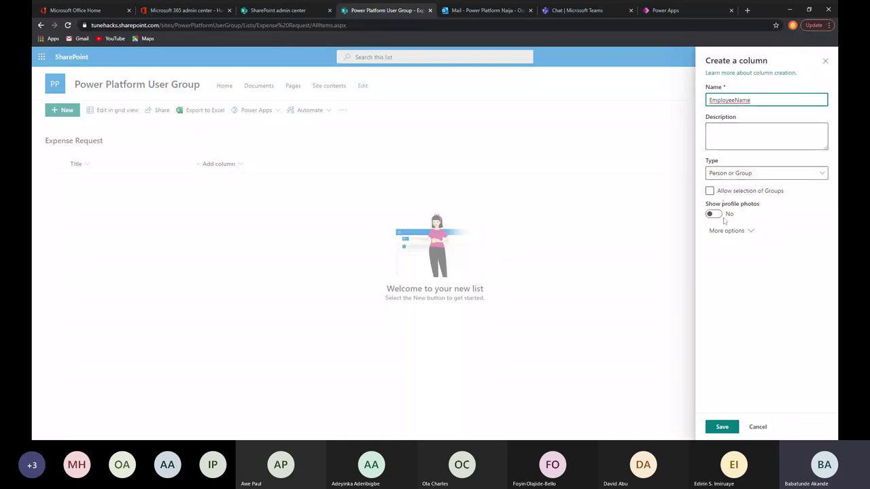
pyautogui.press('Tab')
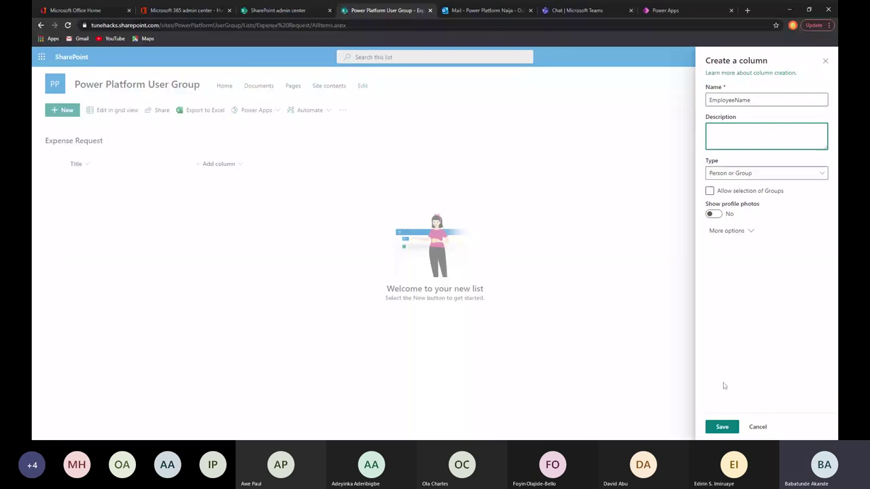
pyautogui.click(742, 174)
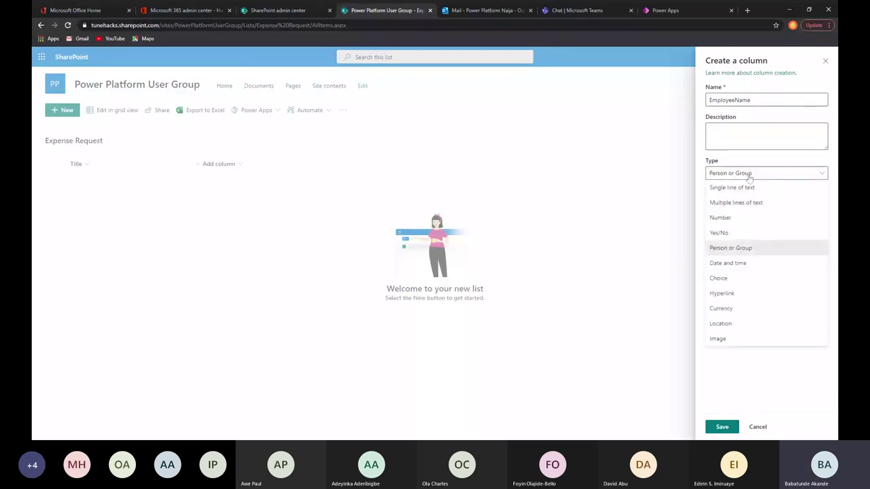
pyautogui.click(740, 253)
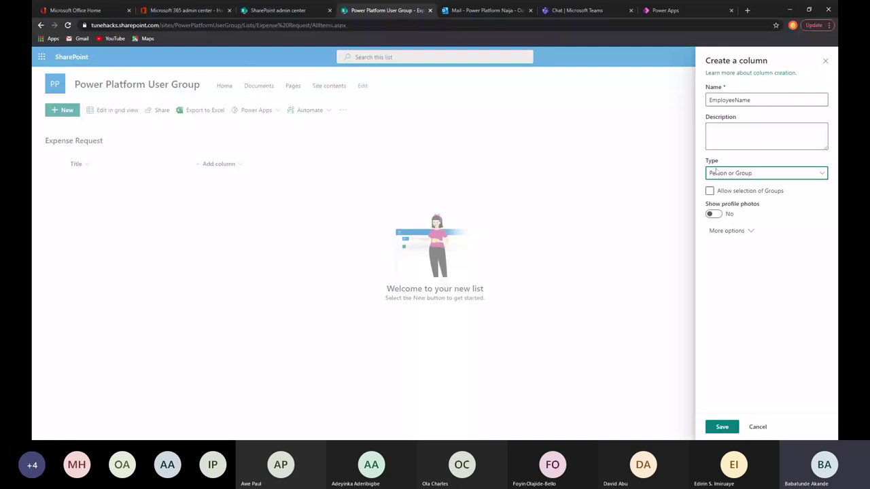
pyautogui.press('Return')
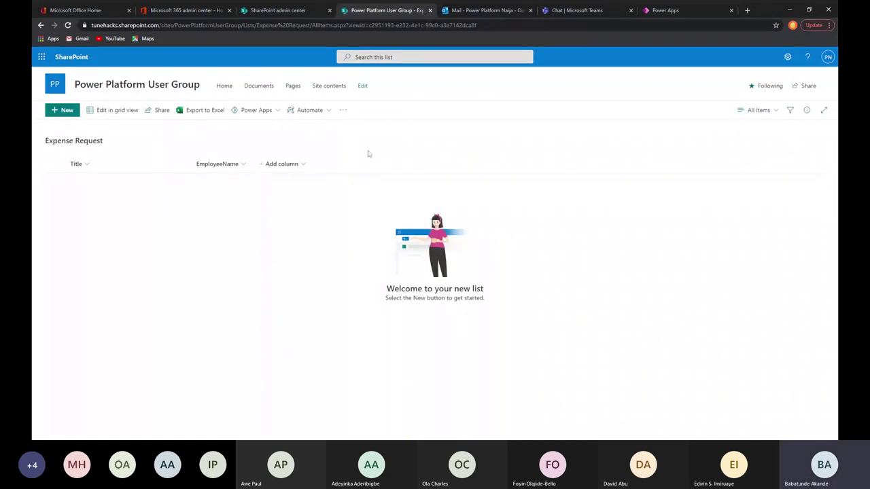
# Step: Add a single line of text column named CustomerName to the Expense Request list
pyautogui.click(289, 160)
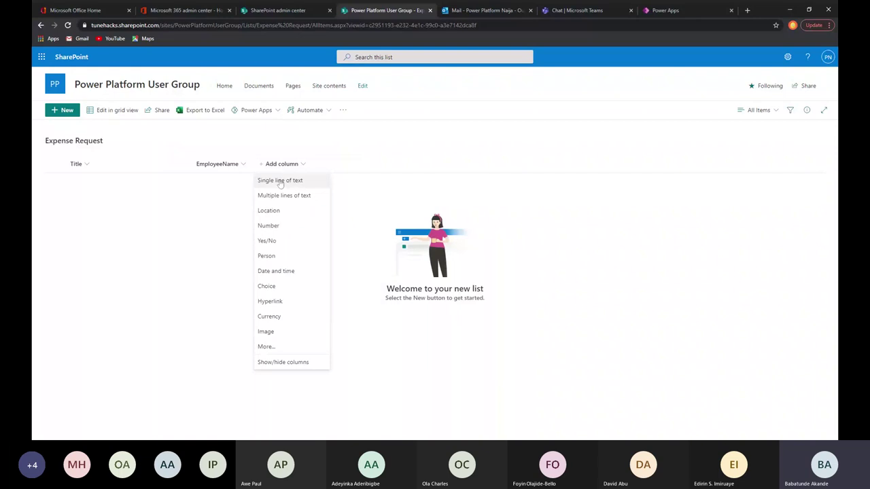
pyautogui.click(279, 181)
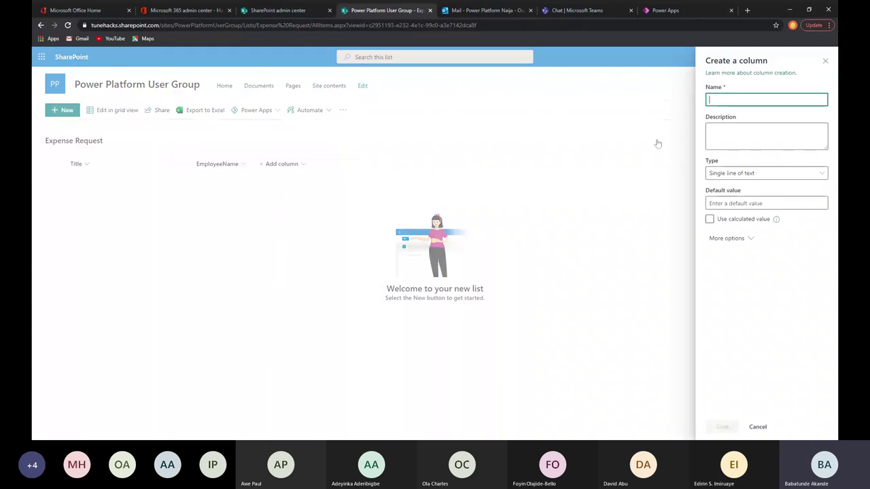
pyautogui.write('Cus')
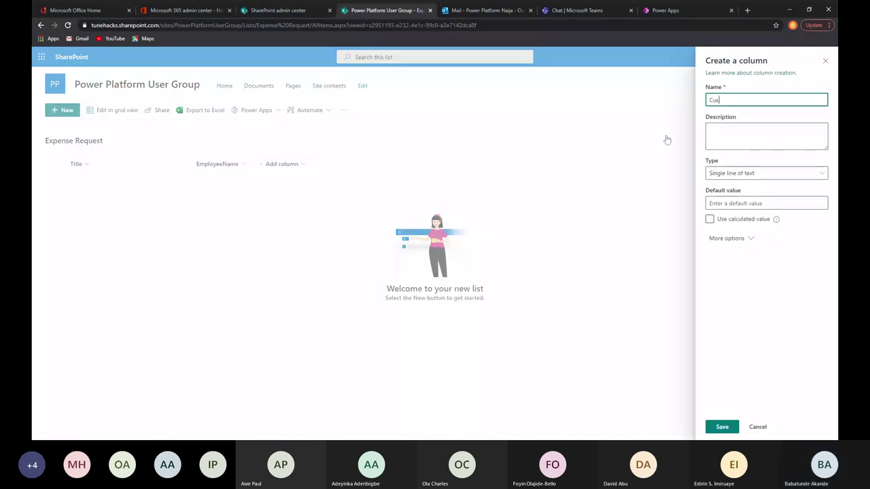
pyautogui.write('tomerName')
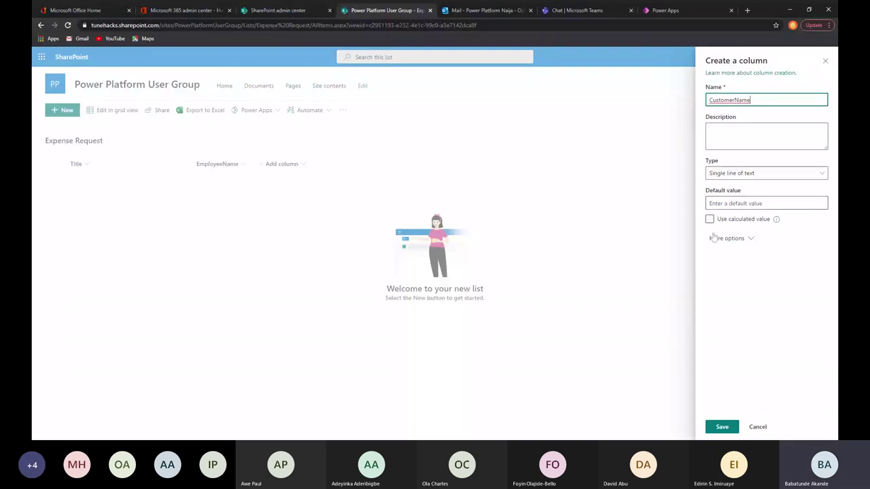
pyautogui.click(723, 426)
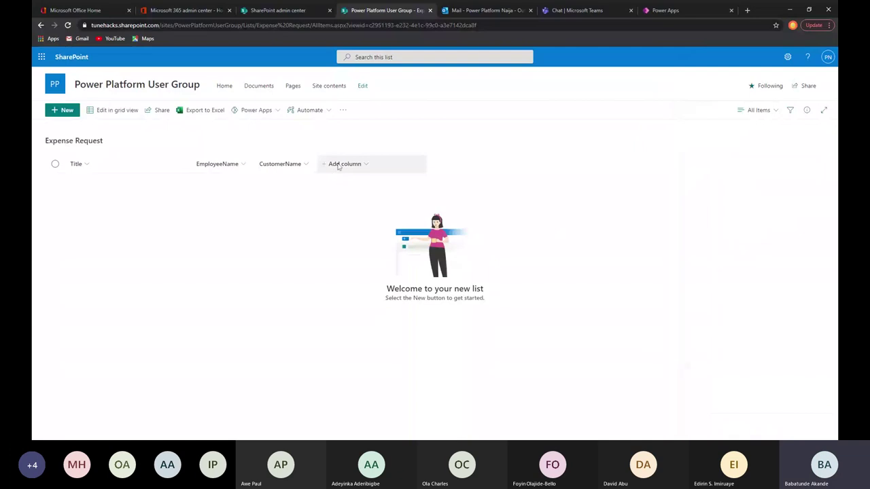
# Step: Start a new Choice column for the list and name it ExpenseType
pyautogui.click(343, 165)
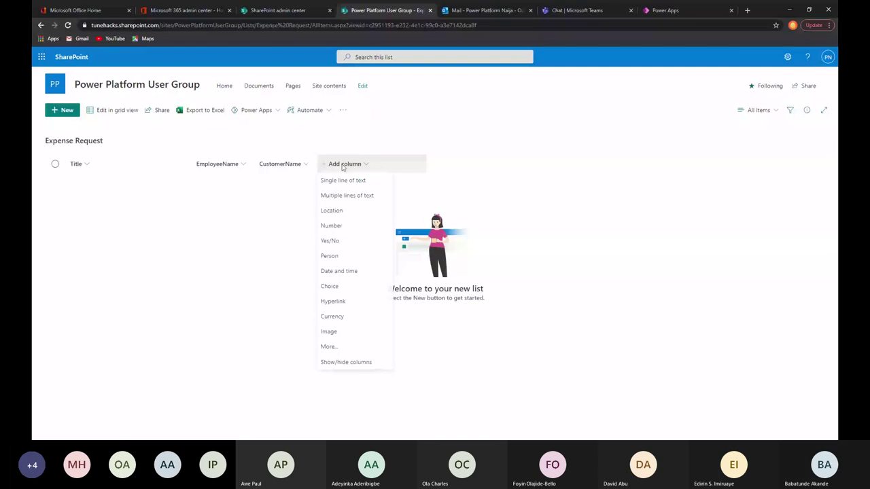
pyautogui.click(330, 286)
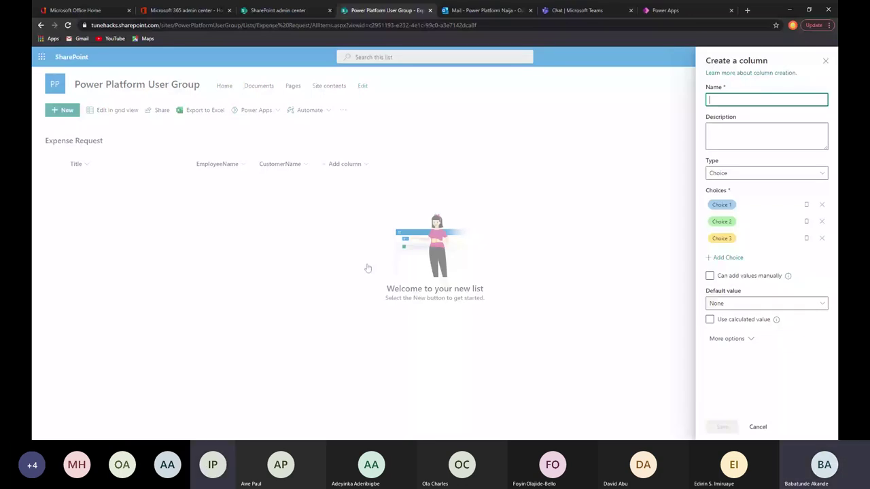
pyautogui.write('ExpenseType')
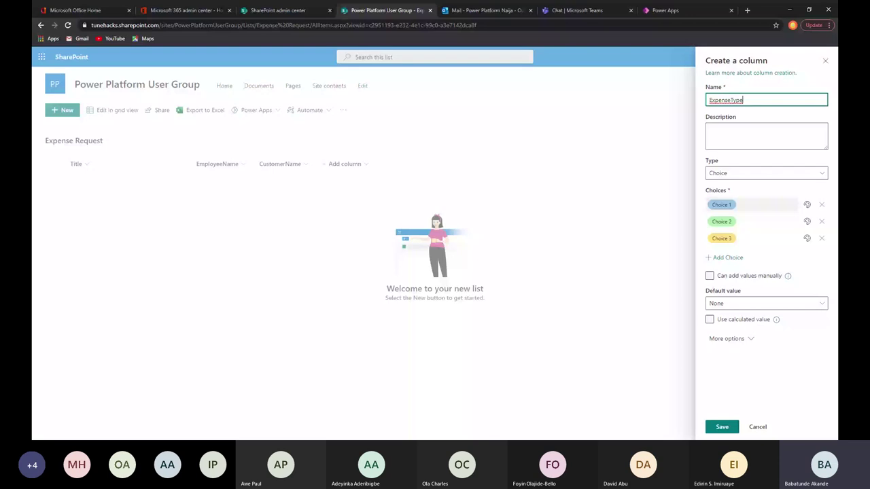
pyautogui.click(721, 204)
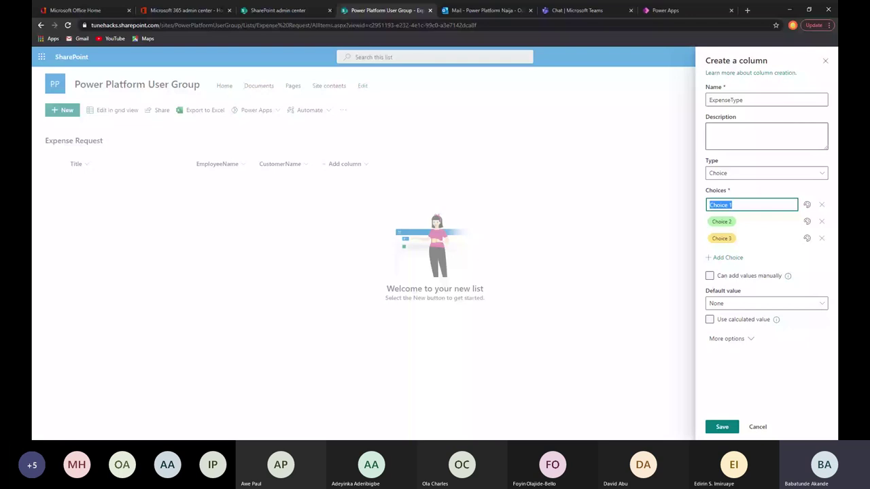
pyautogui.hotkey('shift', 'Tab')
pyautogui.hotkey('shift', 'Tab')
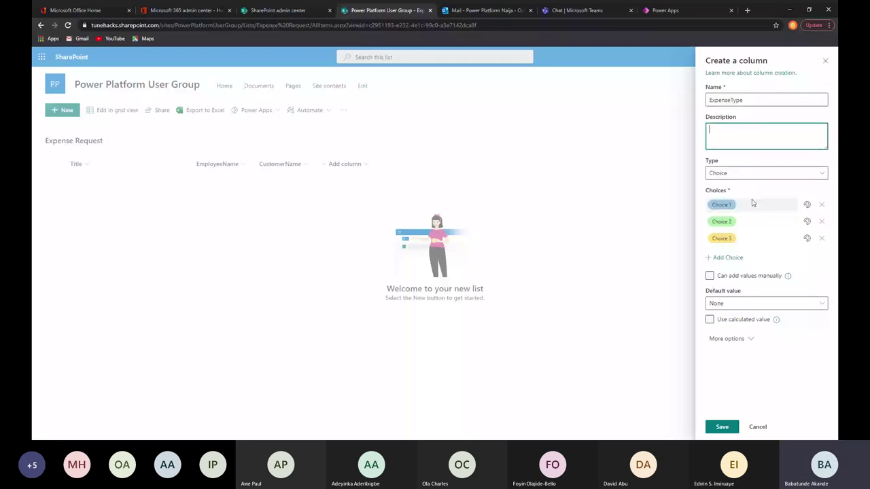
# Step: Rename the three default choices of the ExpenseType column to Transportation, Accomodation and Feeding
pyautogui.click(752, 203)
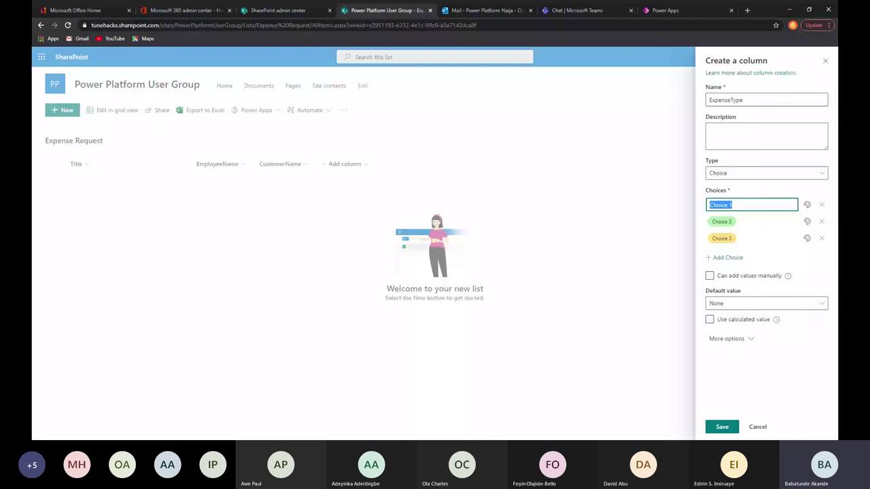
pyautogui.write('Tr')
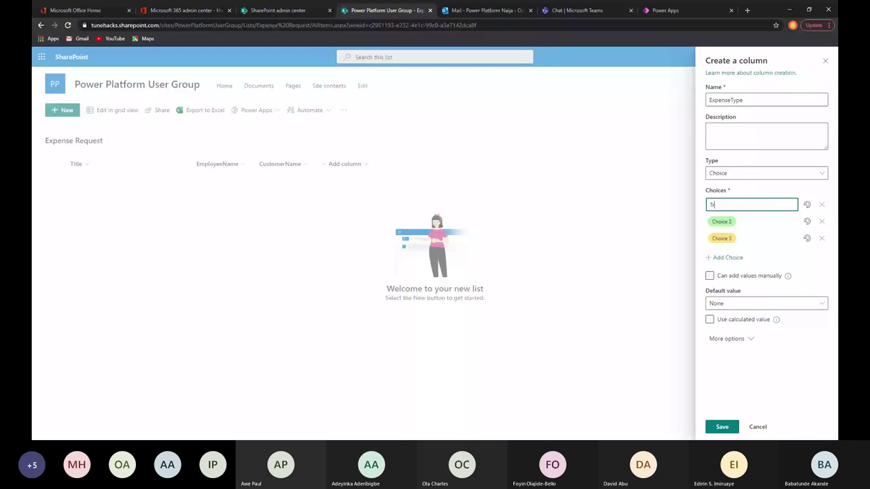
pyautogui.write('ansportation')
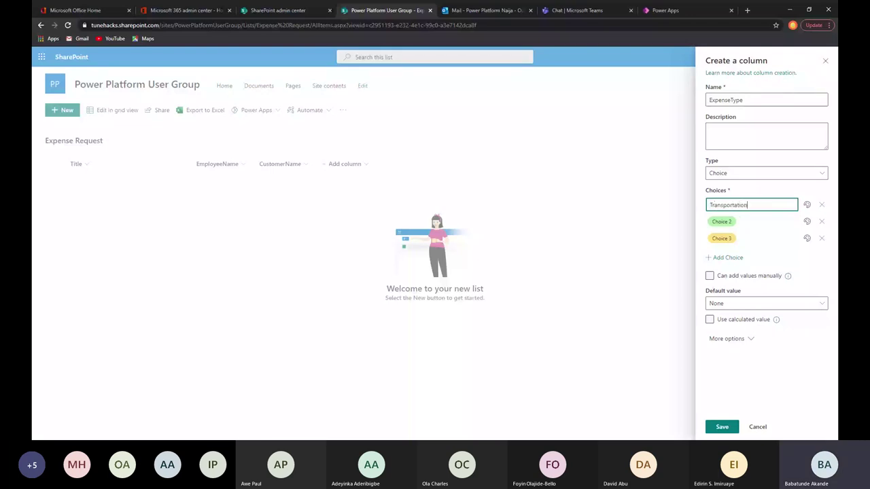
pyautogui.press('Return')
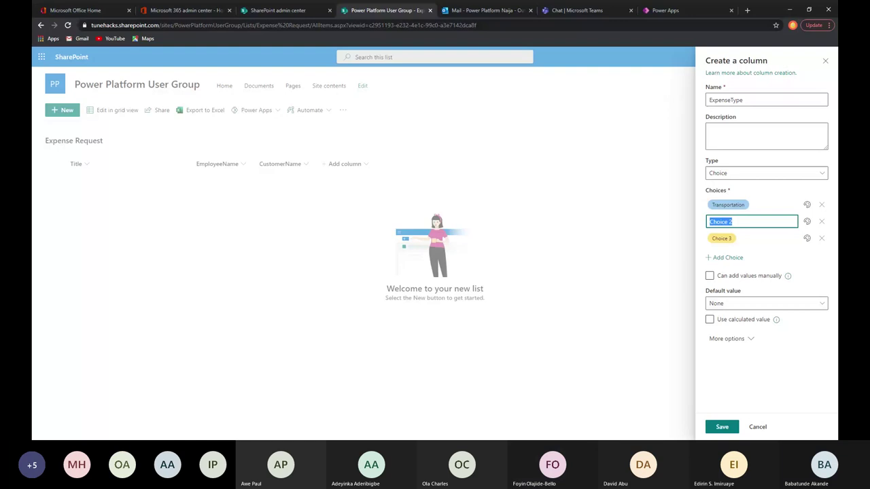
pyautogui.write('Accomodation')
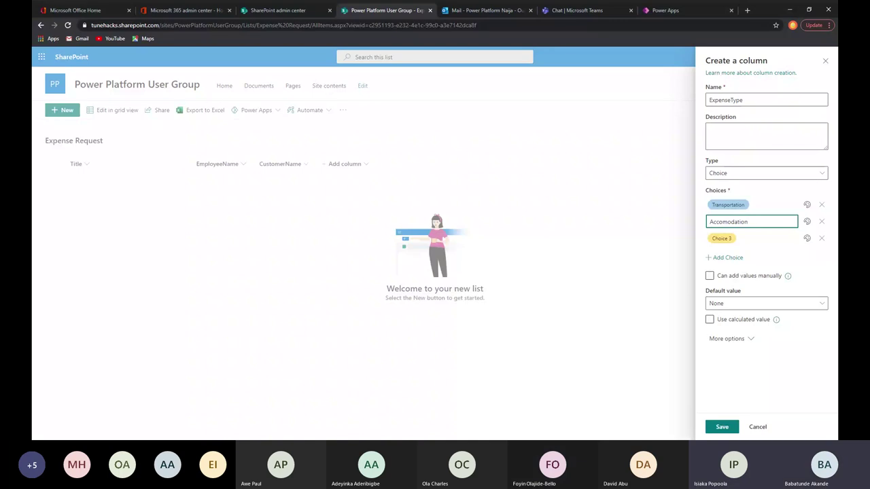
pyautogui.press('Return')
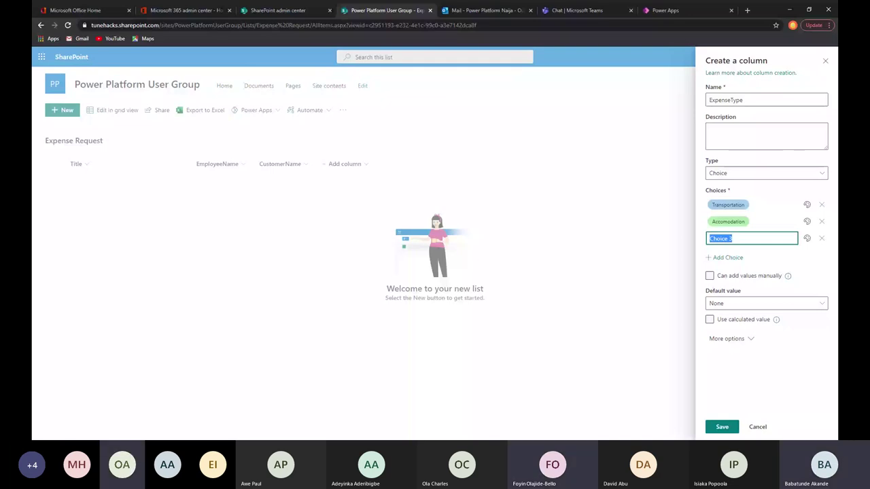
pyautogui.write('Feedin')
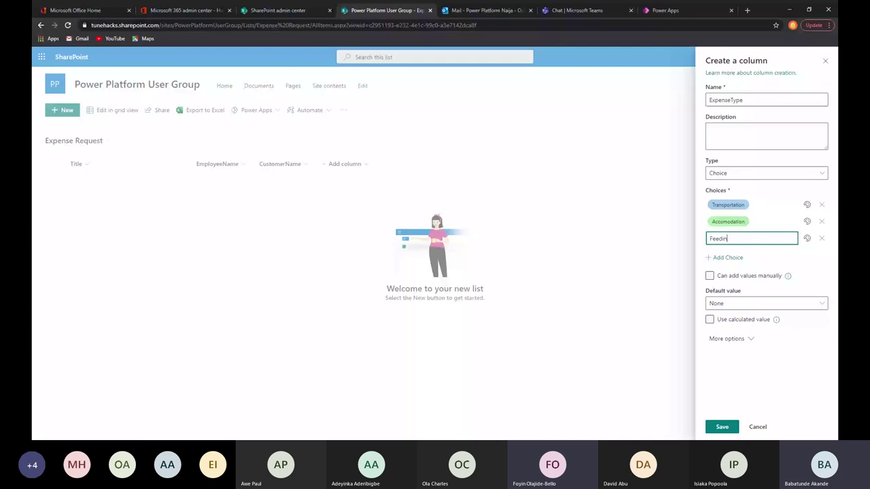
pyautogui.write('g')
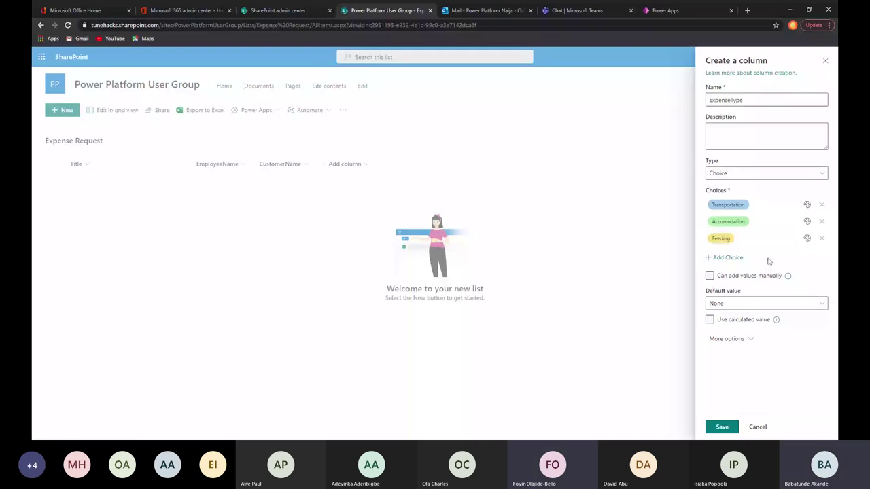
# Step: Add a fourth choice, Data, to the ExpenseType column and rename it Communication
pyautogui.click(767, 259)
pyautogui.write('Da')
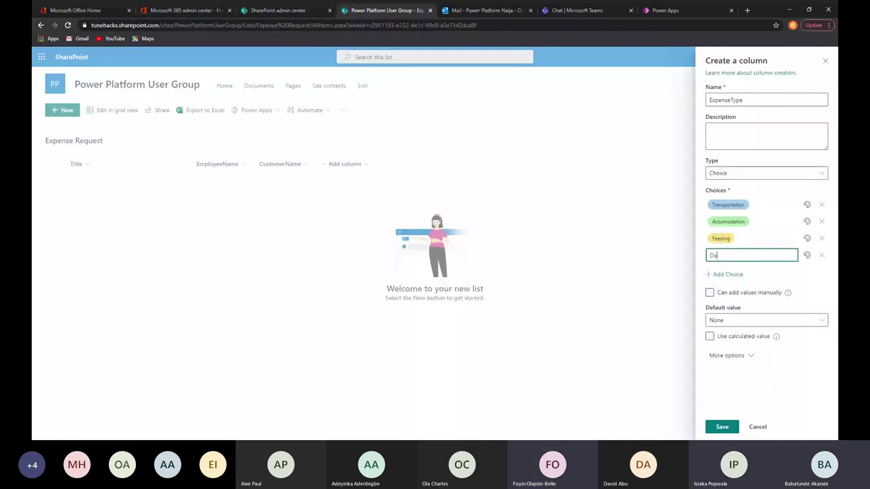
pyautogui.write('ta')
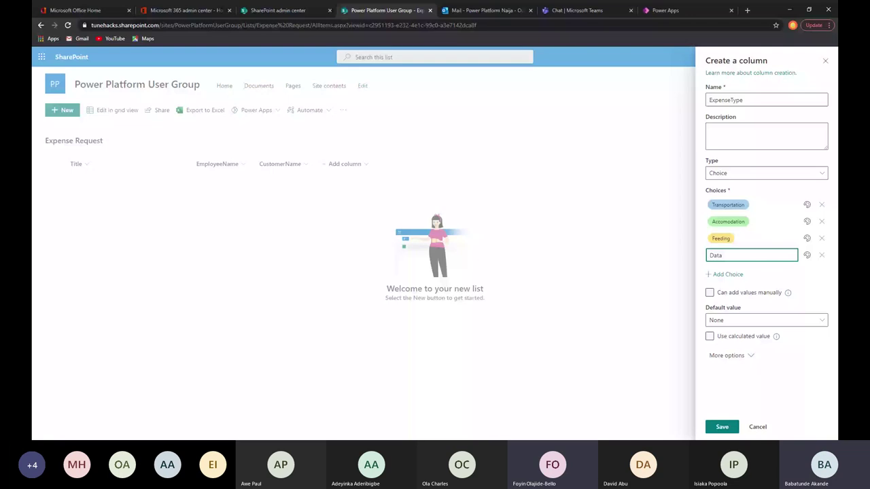
pyautogui.press('Tab')
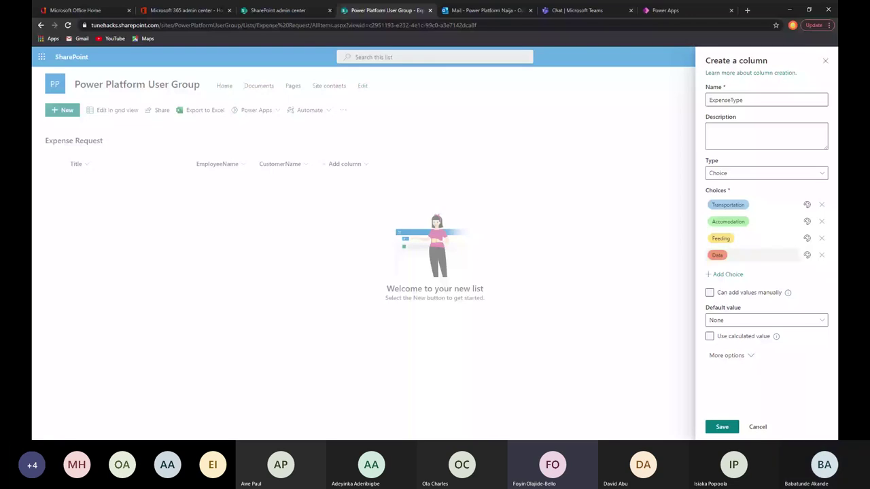
pyautogui.click(717, 255)
pyautogui.write('Communic')
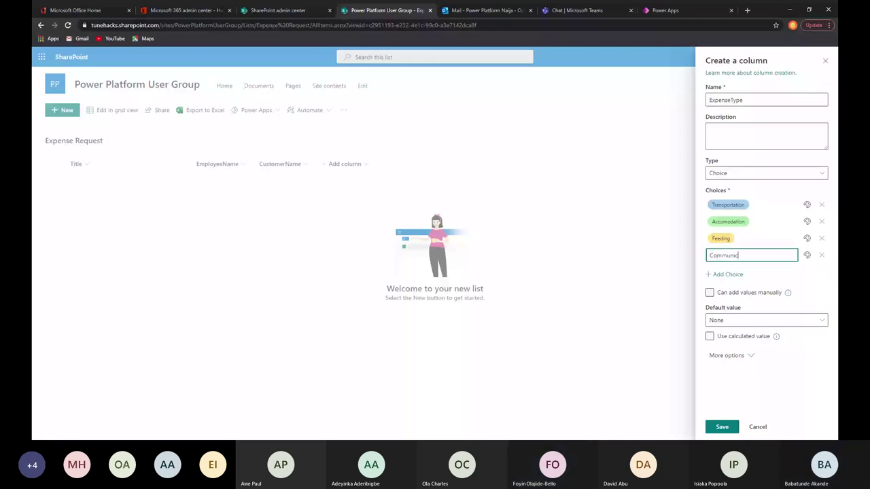
pyautogui.write('ation')
# Step: Add a fifth choice named Vendor to the ExpenseType column
pyautogui.click(724, 273)
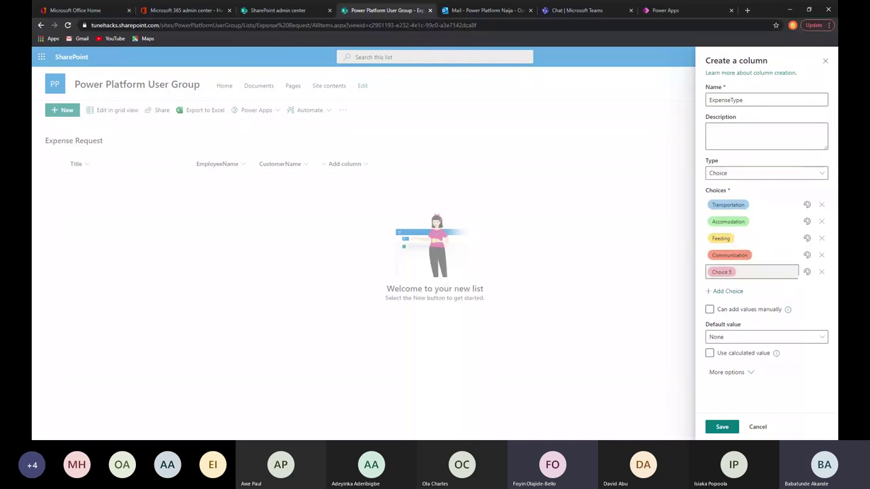
pyautogui.write('Ven')
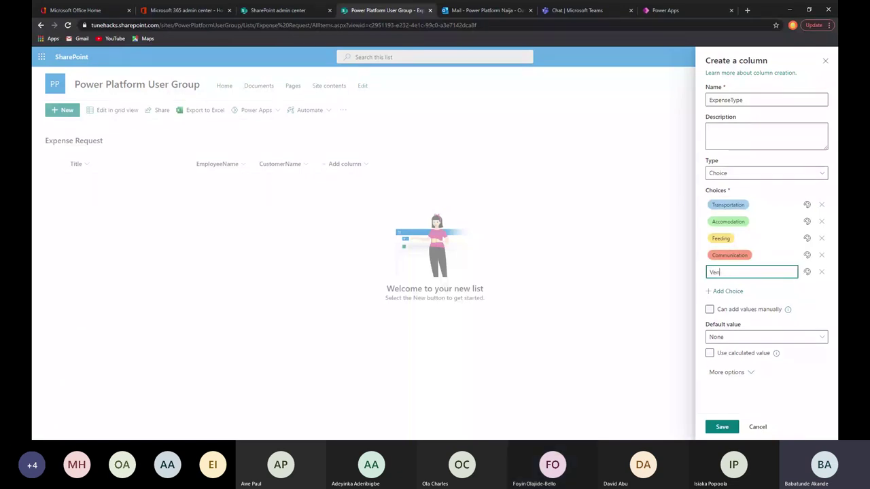
pyautogui.write('dor')
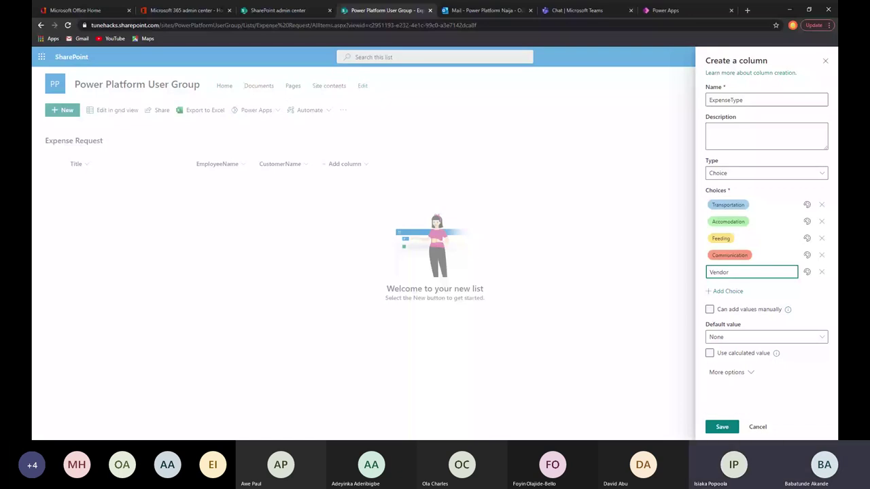
# Step: Add a sixth choice named Off Station Allowance to the ExpenseType column and save the column
pyautogui.click(733, 296)
pyautogui.click(733, 294)
pyautogui.write('Off')
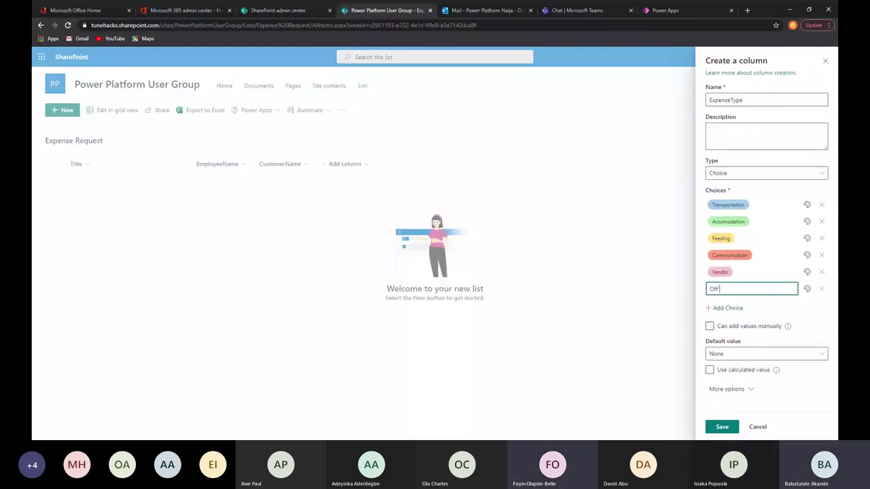
pyautogui.write(' Station')
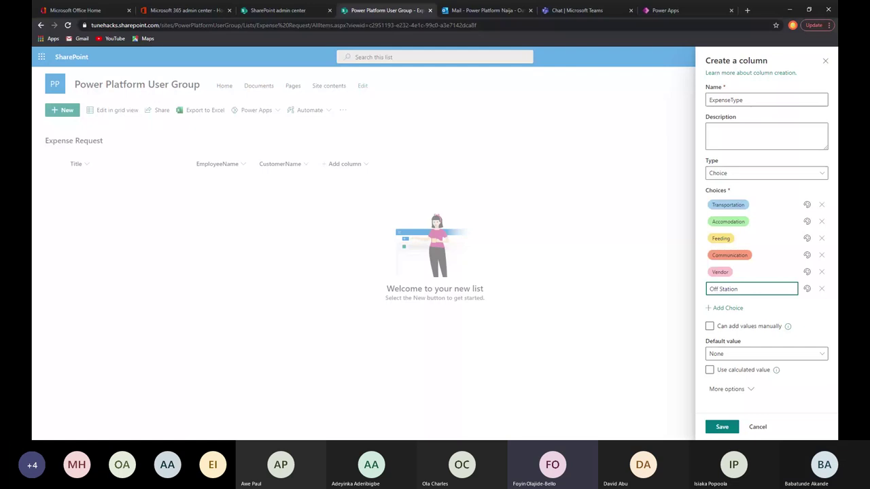
pyautogui.write('Allowance')
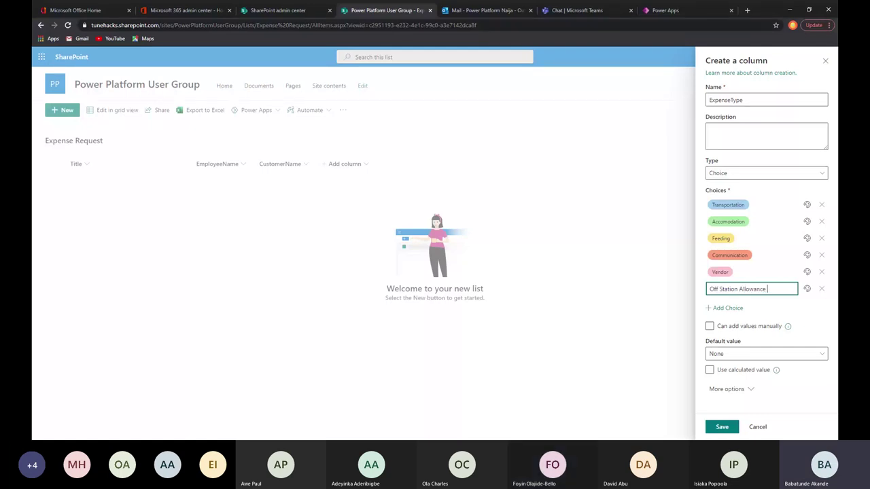
pyautogui.click(768, 308)
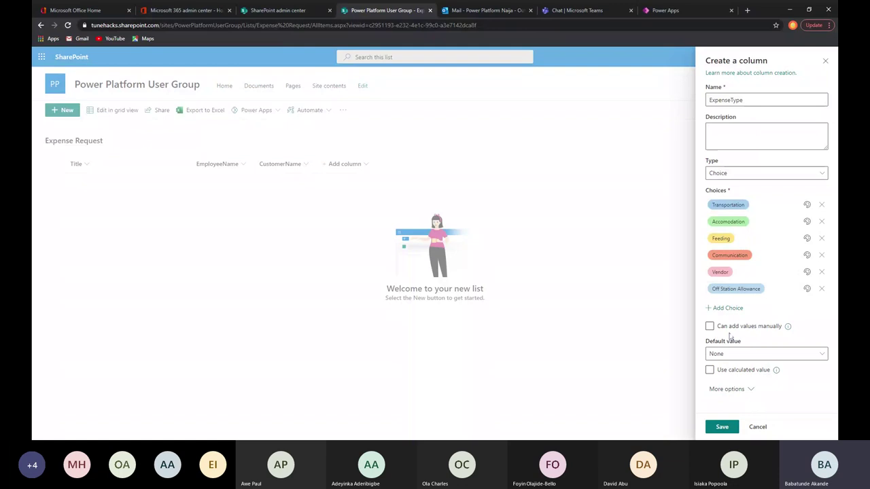
pyautogui.click(722, 428)
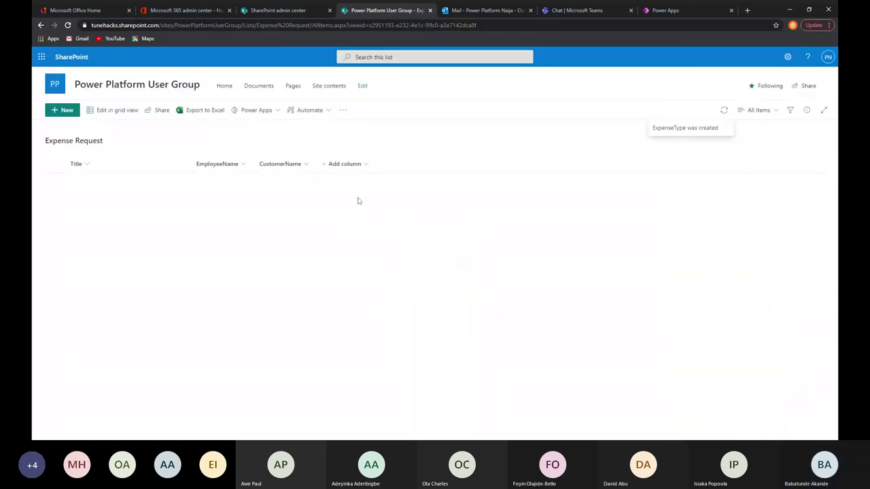
# Step: Create a Number column named Amount in the Expense Request list and reload the list page
pyautogui.click(413, 165)
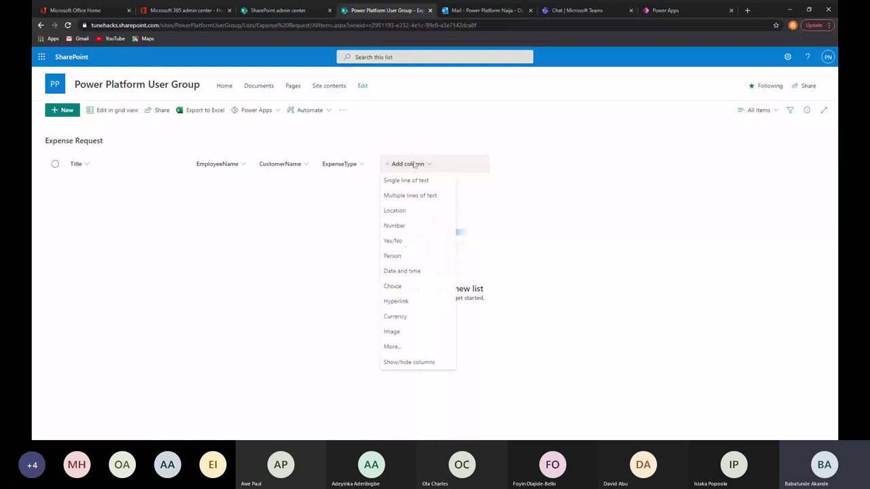
pyautogui.click(394, 226)
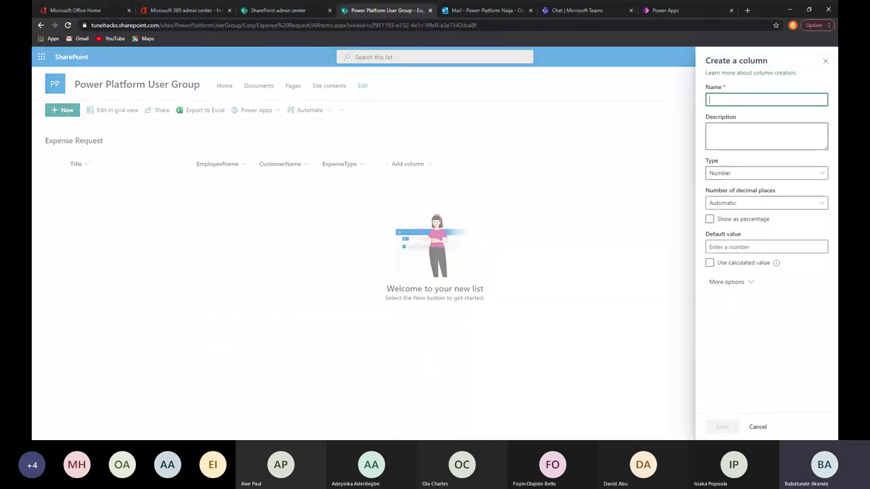
pyautogui.write('Amoun')
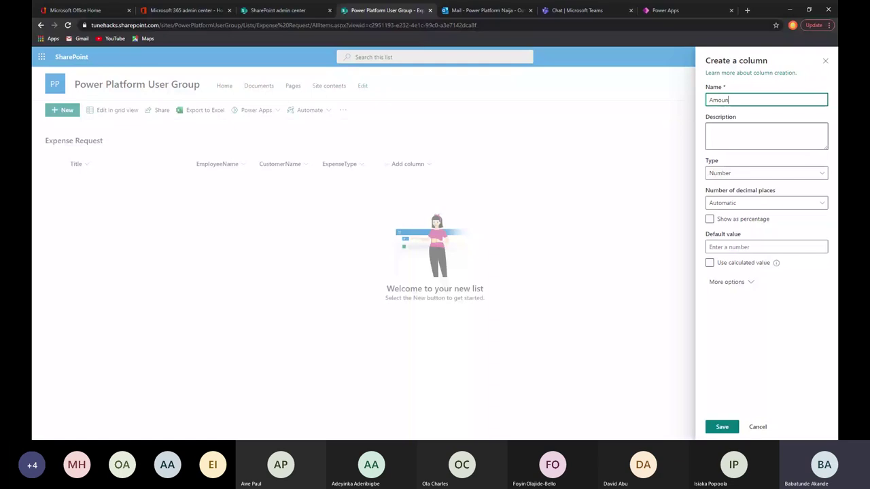
pyautogui.write('t')
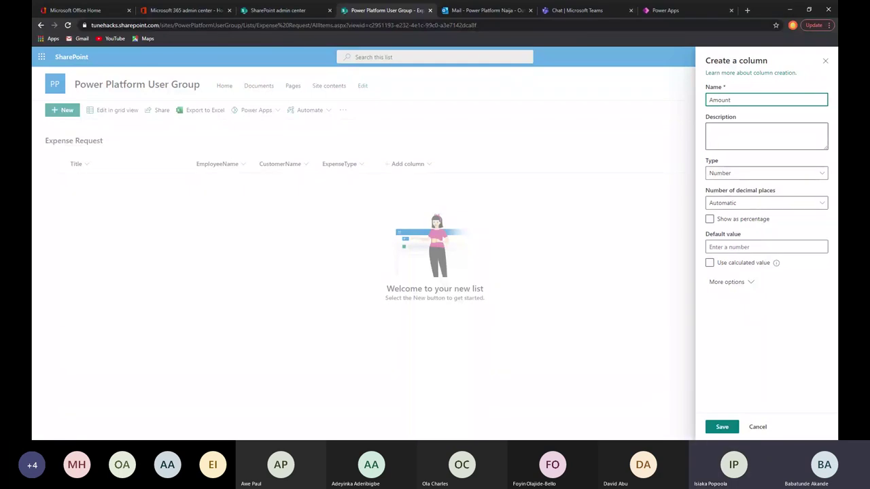
pyautogui.press('Tab')
pyautogui.click(720, 426)
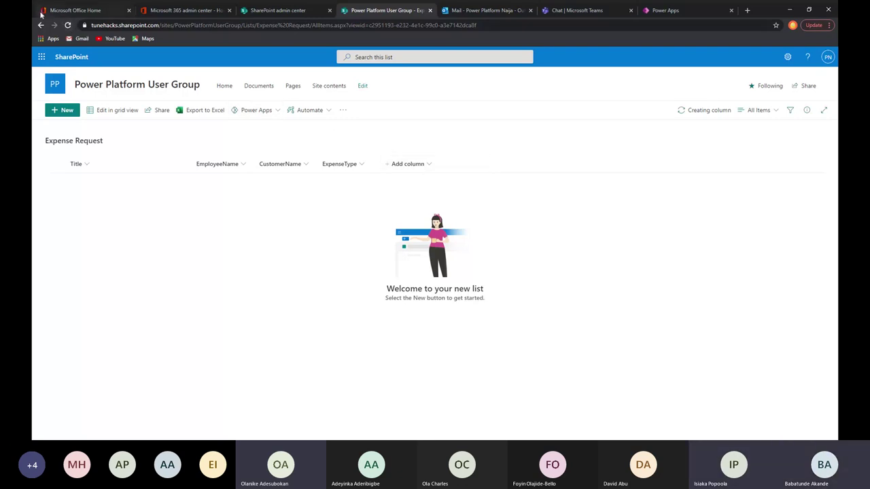
pyautogui.click(68, 25)
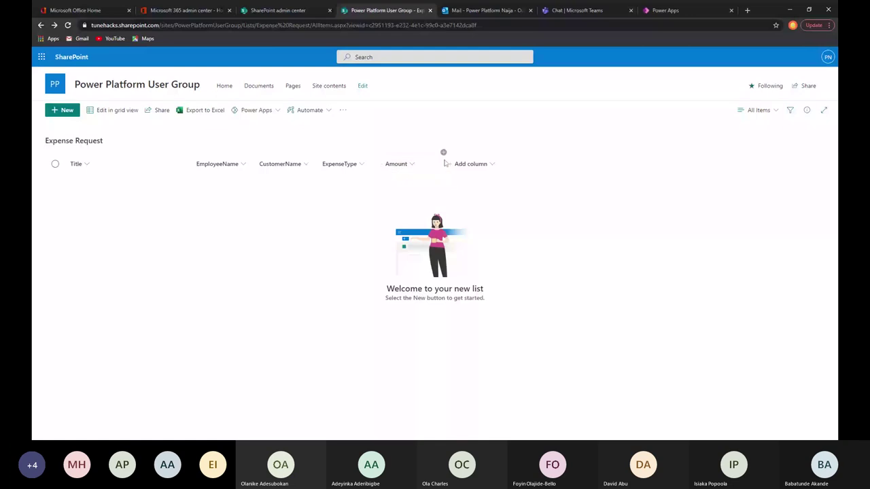
# Step: Start a new Choice column for the list and name it Currency
pyautogui.click(463, 170)
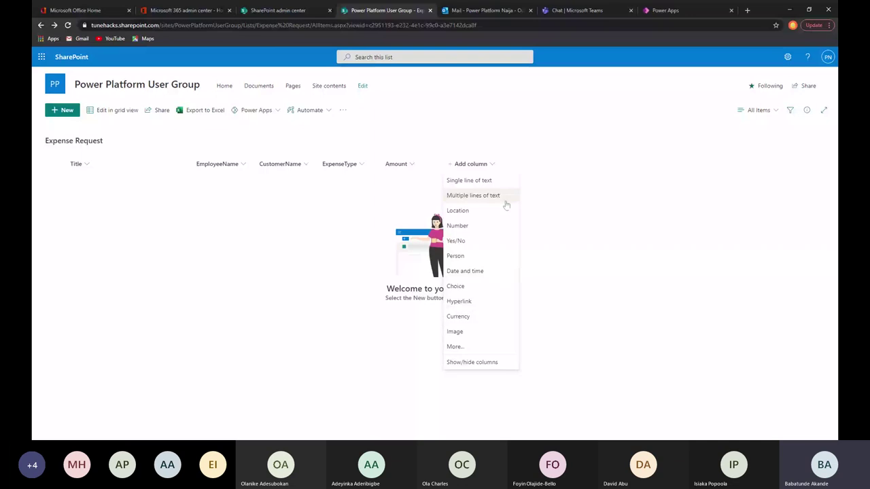
pyautogui.click(455, 286)
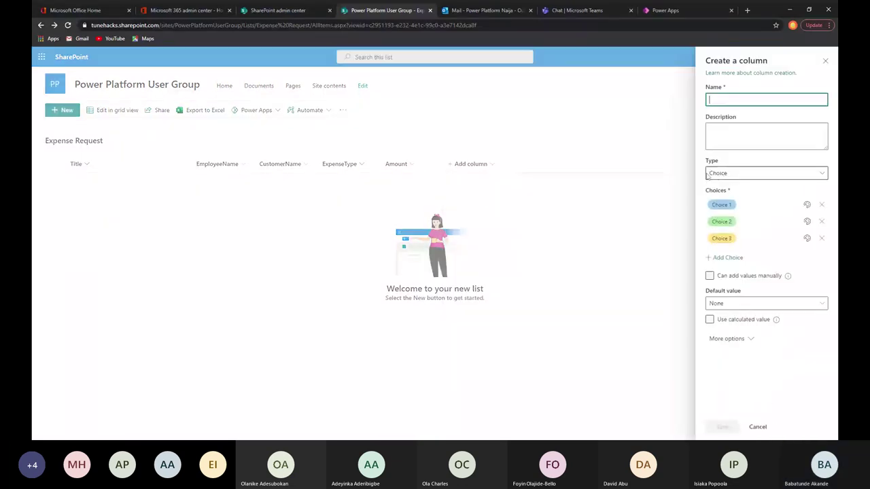
pyautogui.write('Currency')
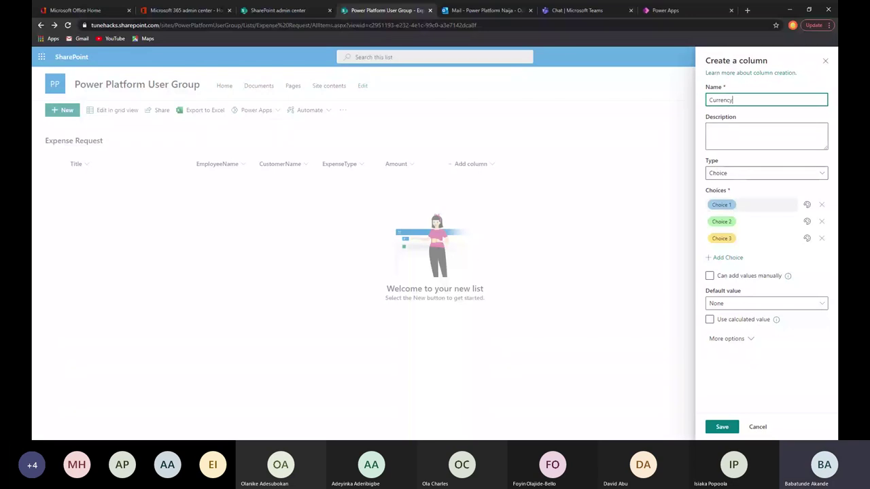
# Step: Rename the three default choices of the Currency column to Naira, Dollars and Euros
pyautogui.click(732, 207)
pyautogui.write('Naira')
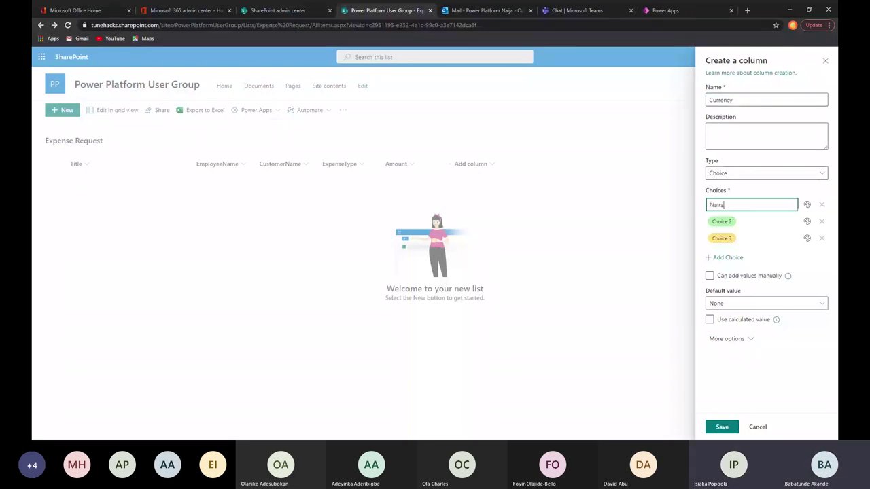
pyautogui.press('Return')
pyautogui.write('Dol')
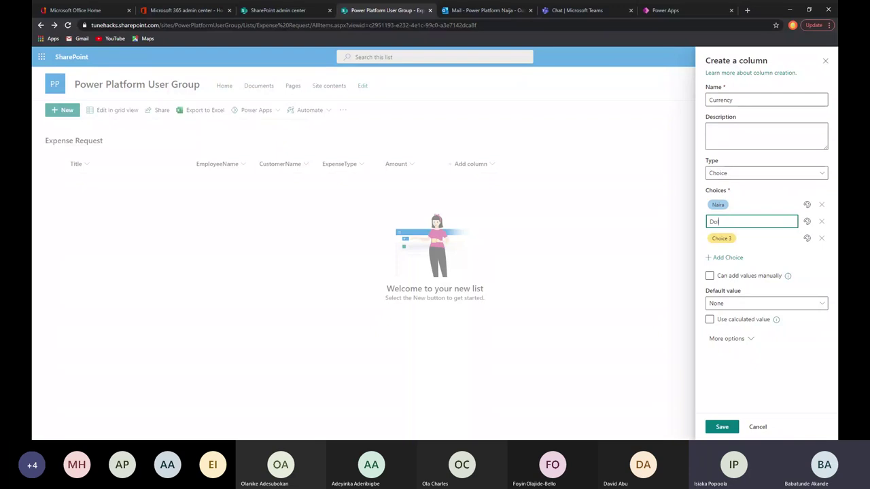
pyautogui.write('lars')
pyautogui.press('Return')
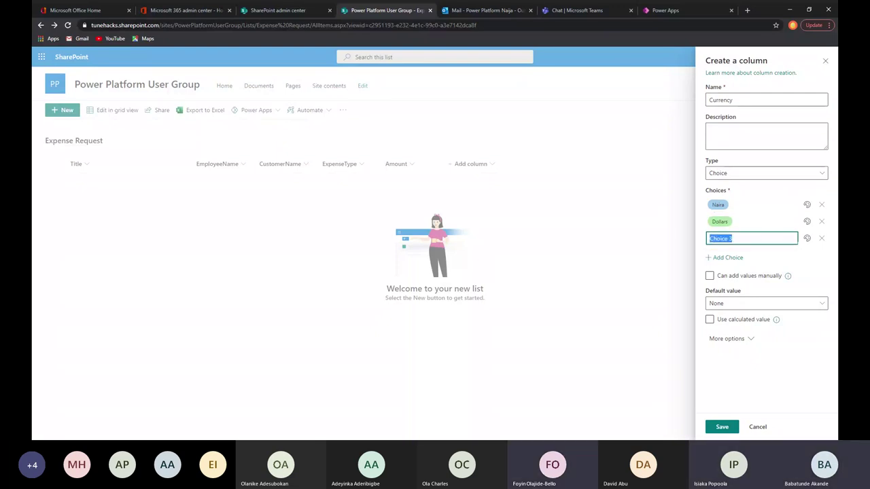
pyautogui.write('Euros')
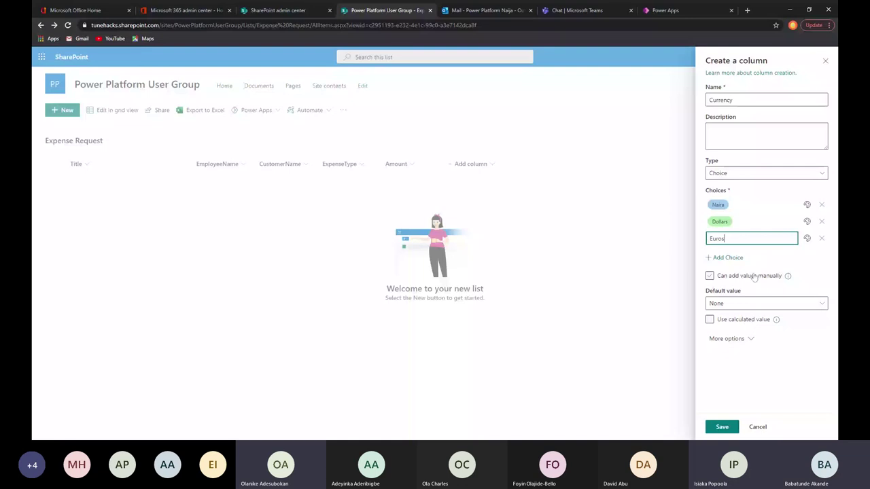
# Step: Add a fourth choice named Pounds to the Currency column and save the column
pyautogui.press('Return')
pyautogui.write('Pou')
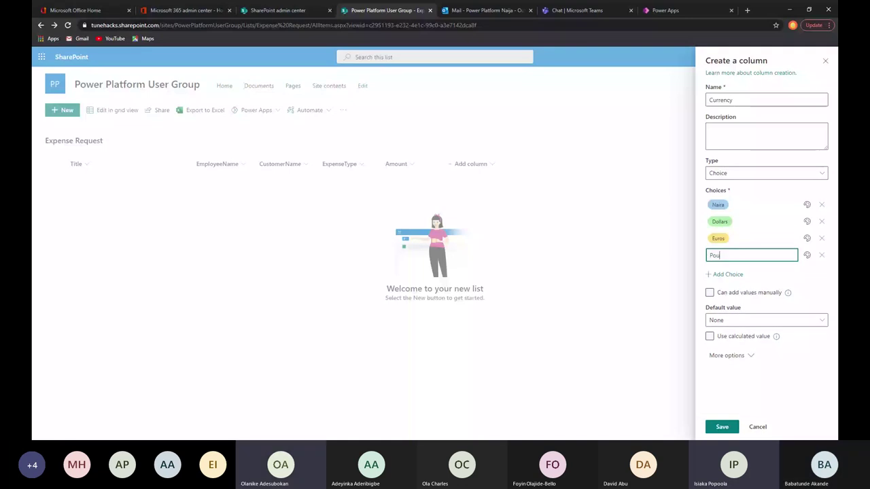
pyautogui.write('nds')
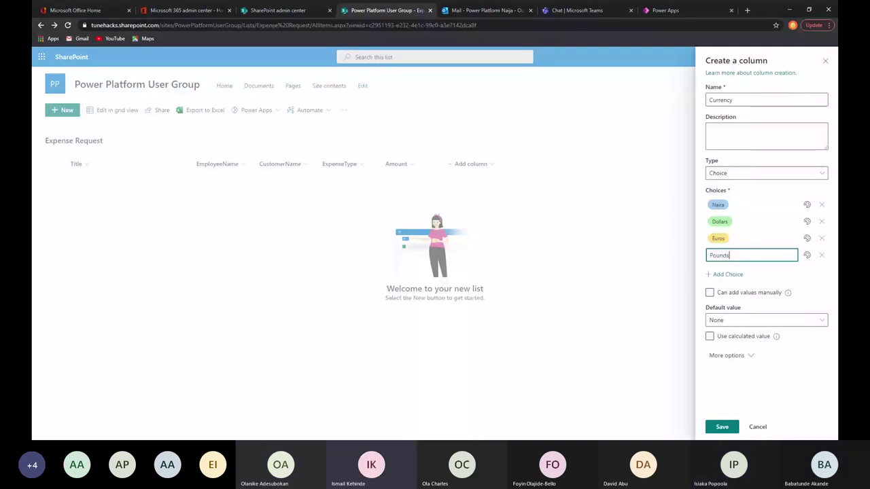
pyautogui.click(759, 284)
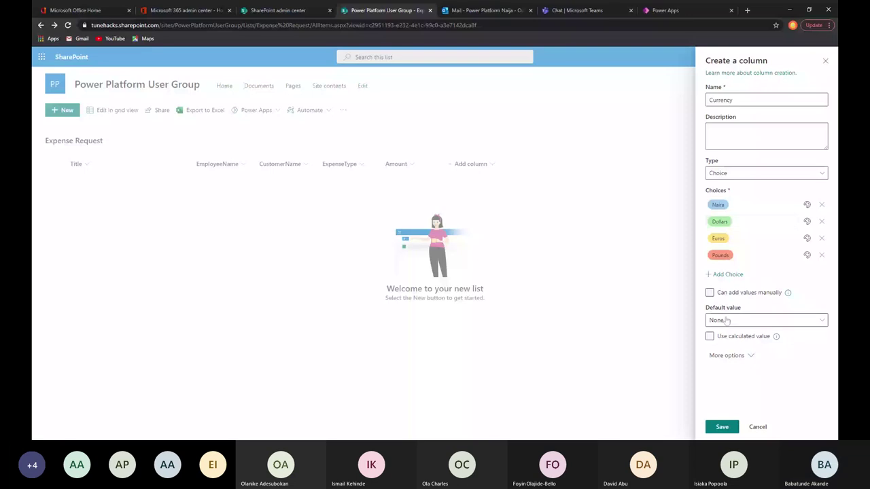
pyautogui.click(718, 427)
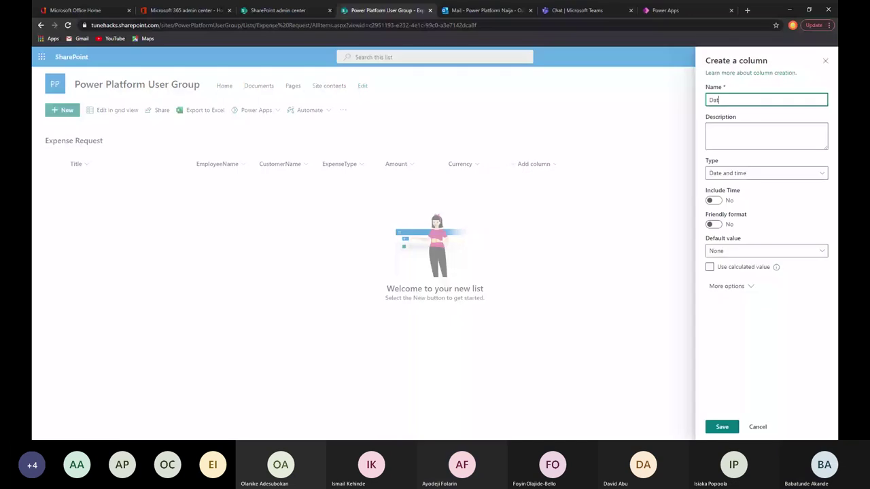
pyautogui.write('e')
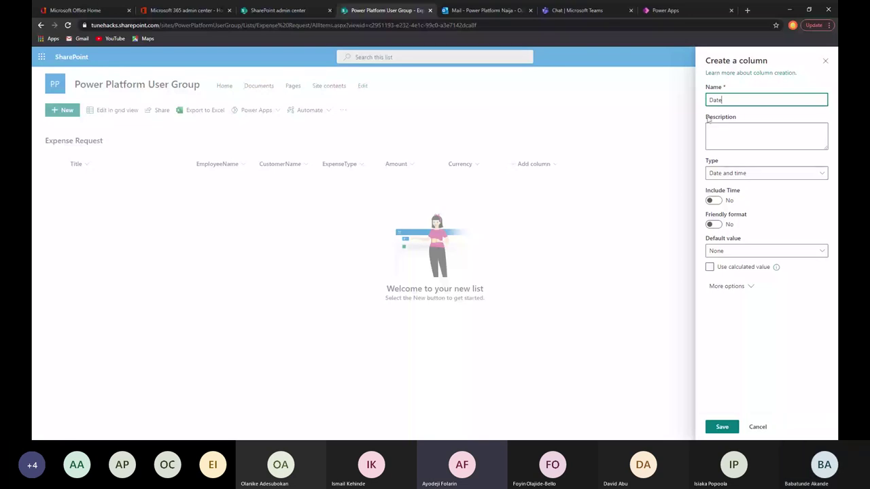
pyautogui.click(32, 376)
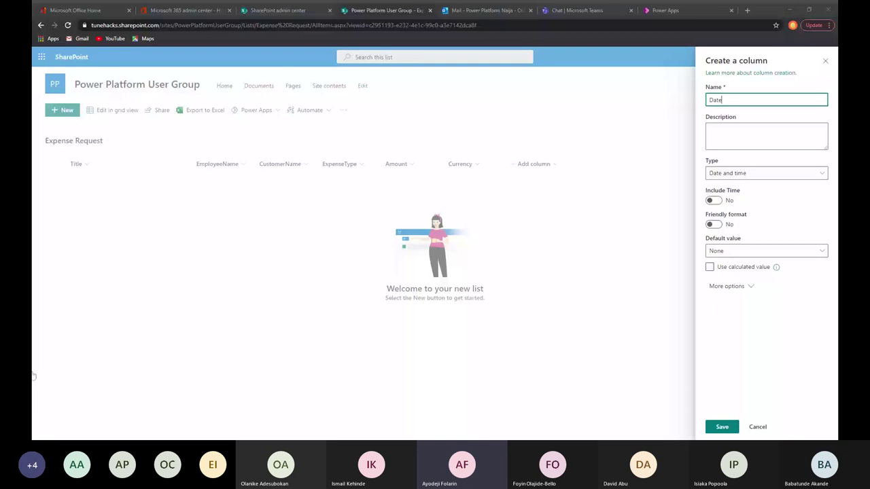
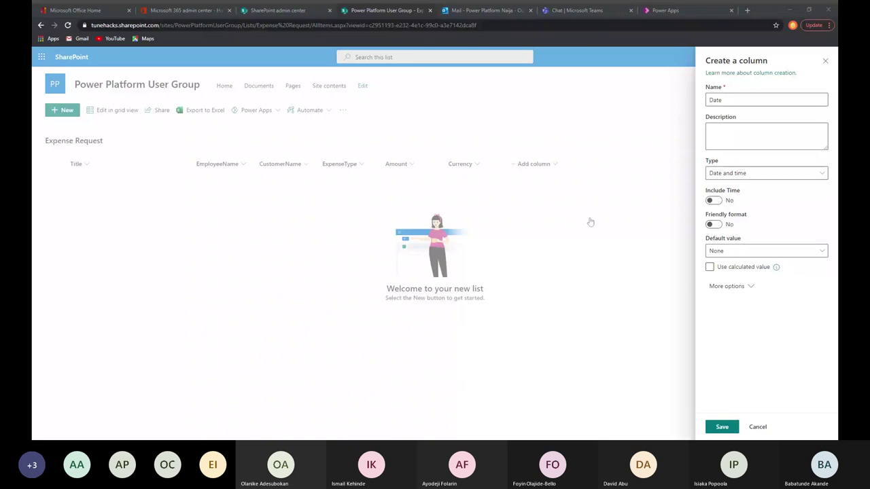
pyautogui.click(826, 63)
# Step: Edit the existing Currency column to add a fifth choice named Others, and save the change
pyautogui.click(476, 164)
pyautogui.moveTo(496, 242)
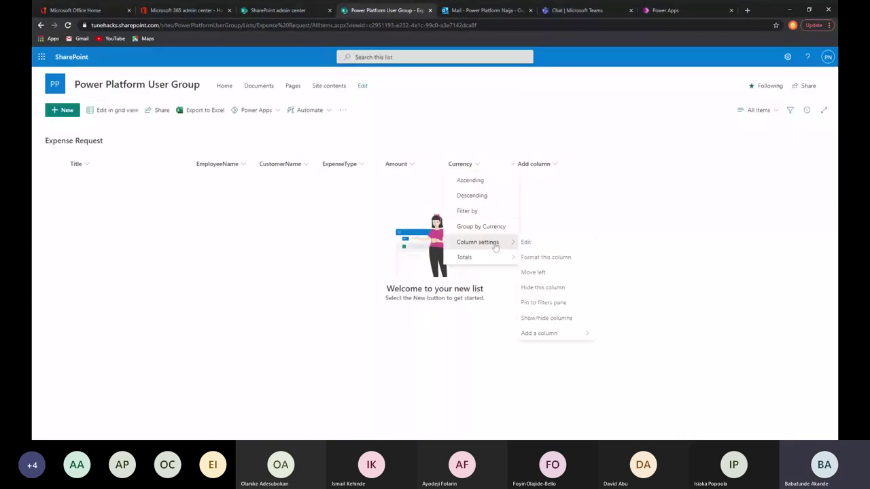
pyautogui.click(528, 242)
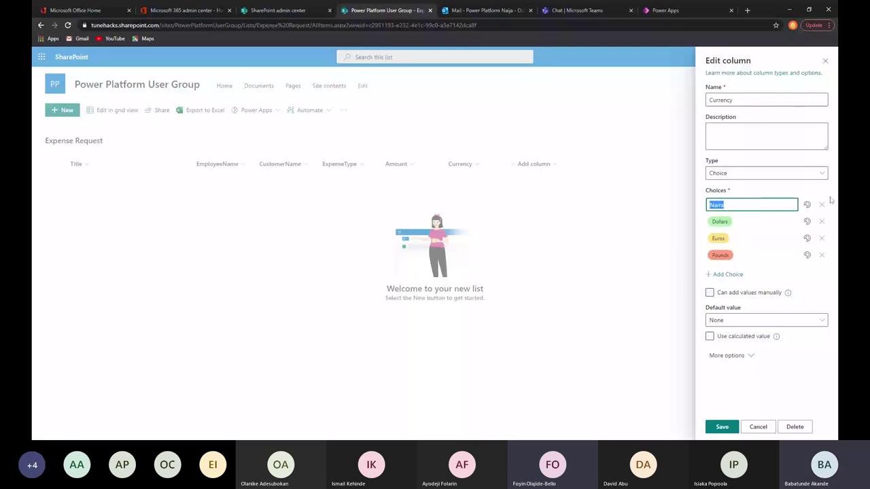
pyautogui.click(830, 199)
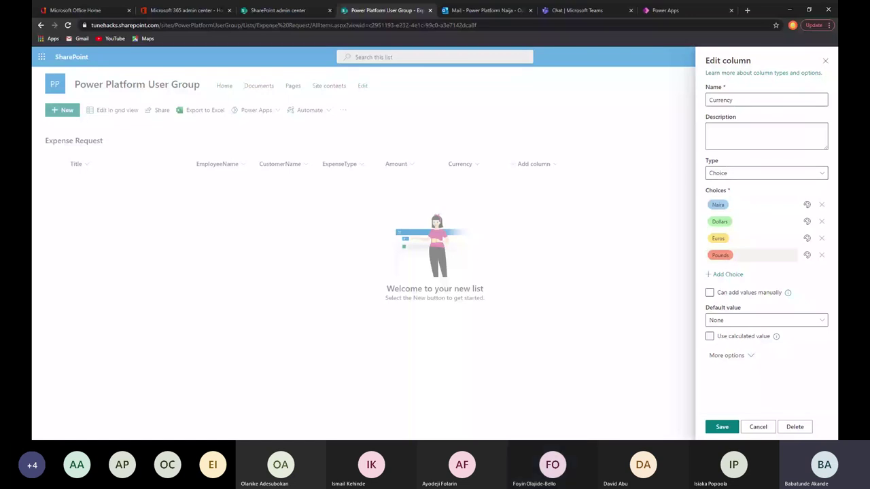
pyautogui.click(726, 274)
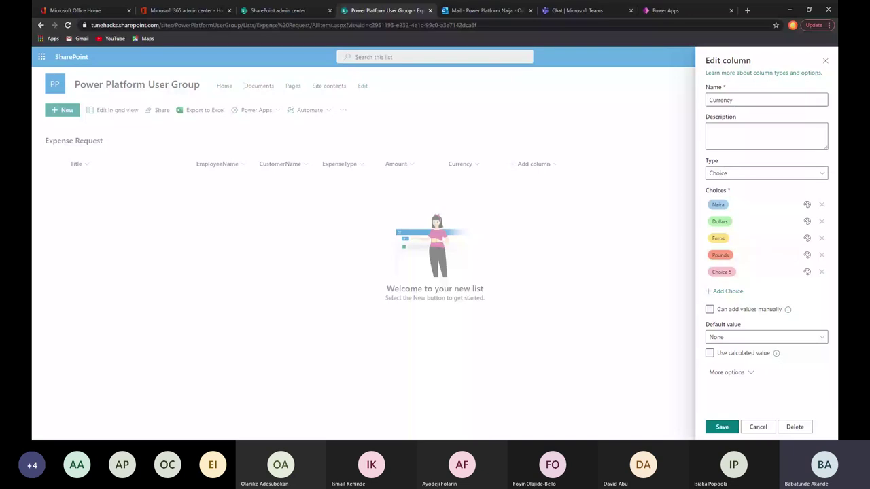
pyautogui.click(721, 272)
pyautogui.write('Other')
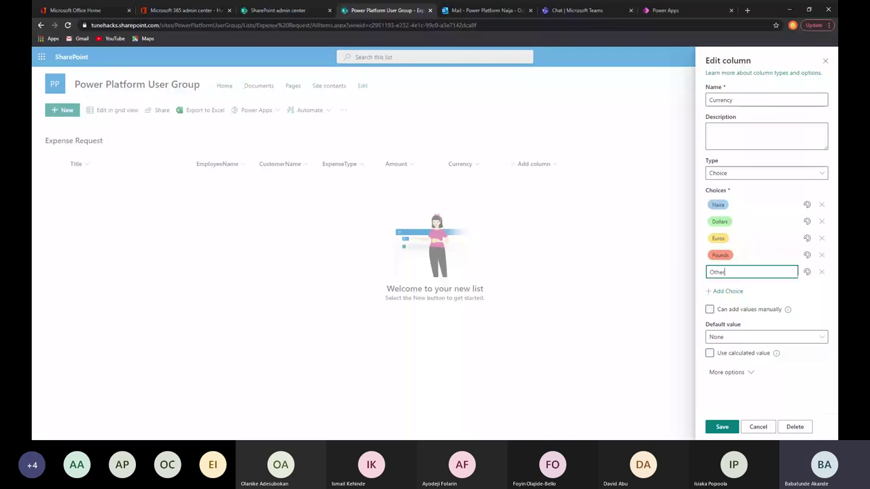
pyautogui.write('s')
pyautogui.click(766, 289)
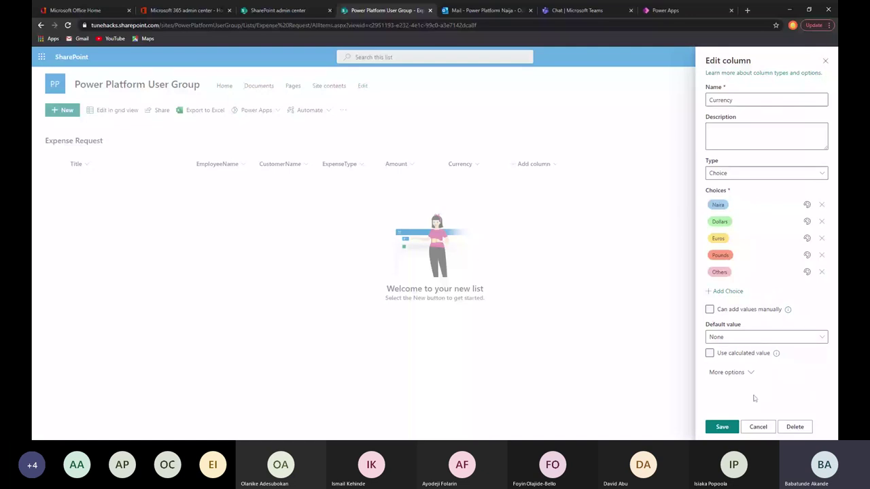
pyautogui.click(723, 426)
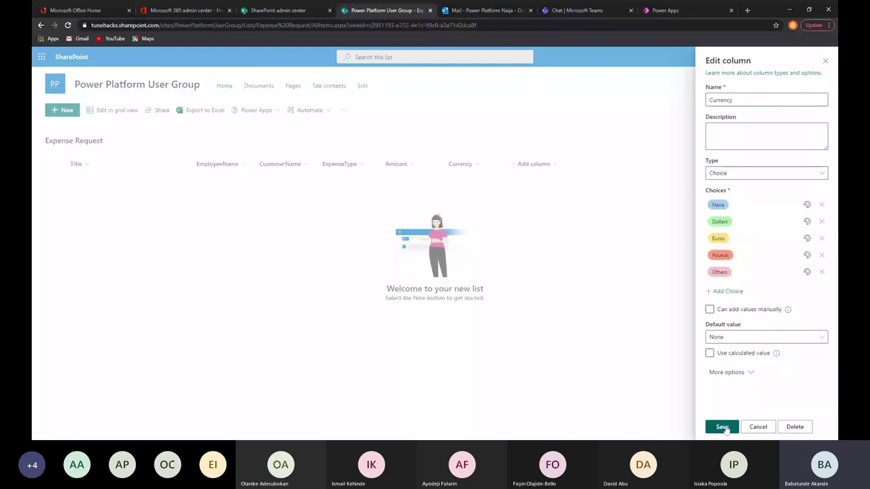
pyautogui.click(724, 427)
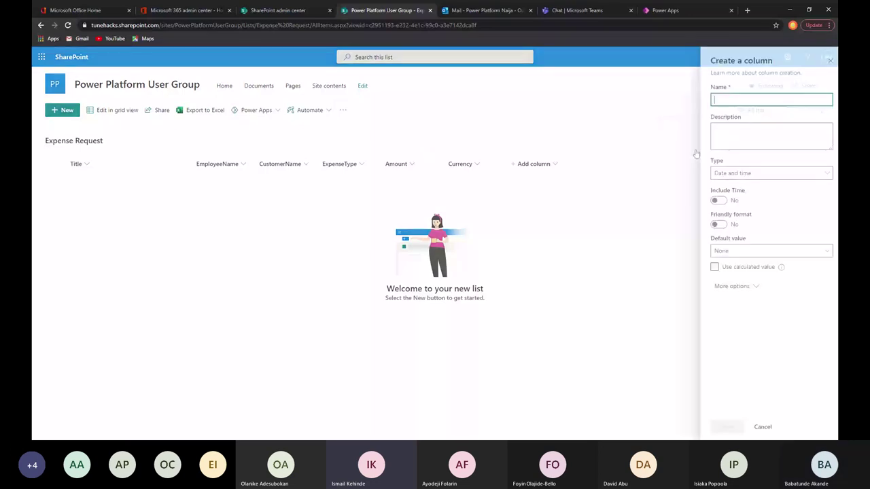
# Step: Create a Date and time column named DateOfExpense, without time, and save it to the list
pyautogui.write('DateOfExpe')
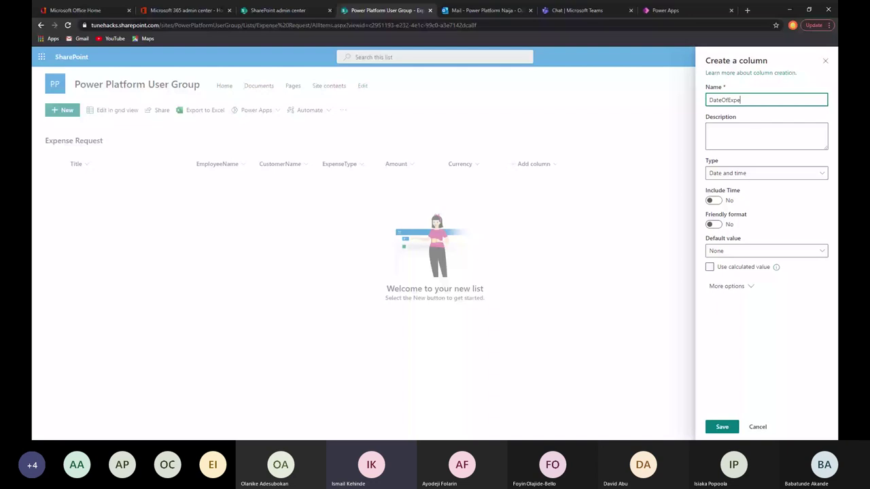
pyautogui.write('nse')
pyautogui.click(722, 427)
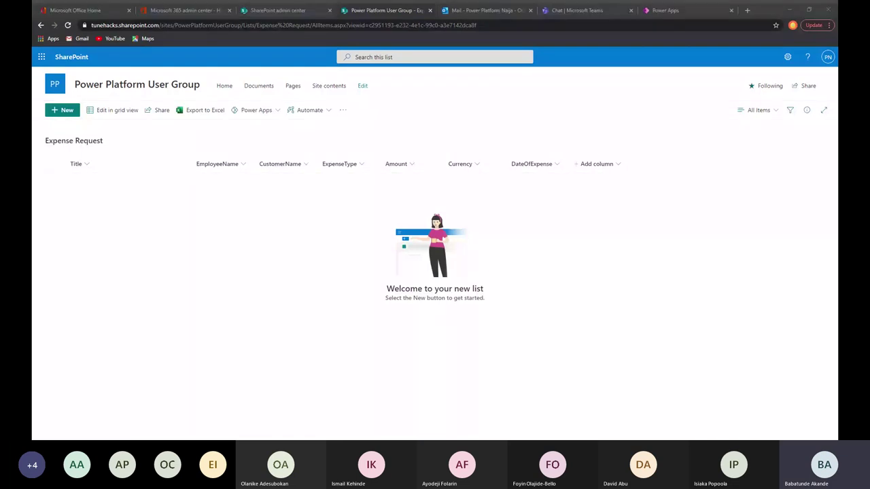
# Step: Create a Person column named ManagerName in the Expense Request list and save it
pyautogui.click(596, 164)
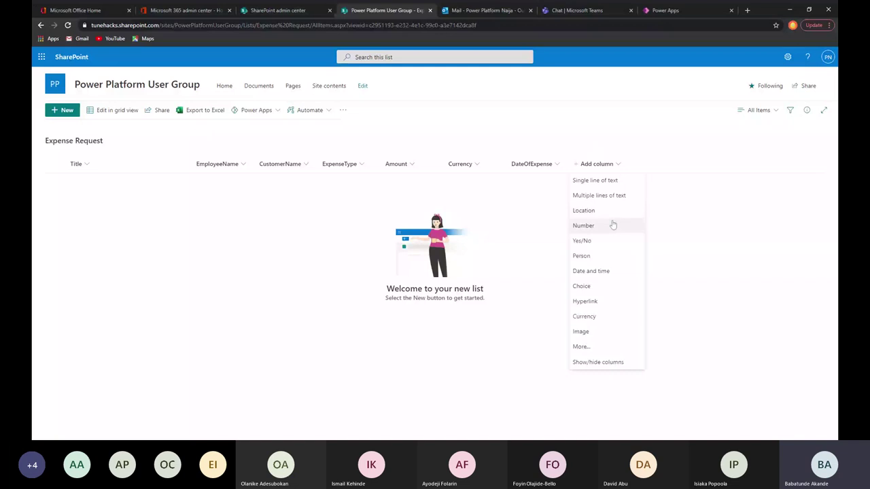
pyautogui.click(589, 257)
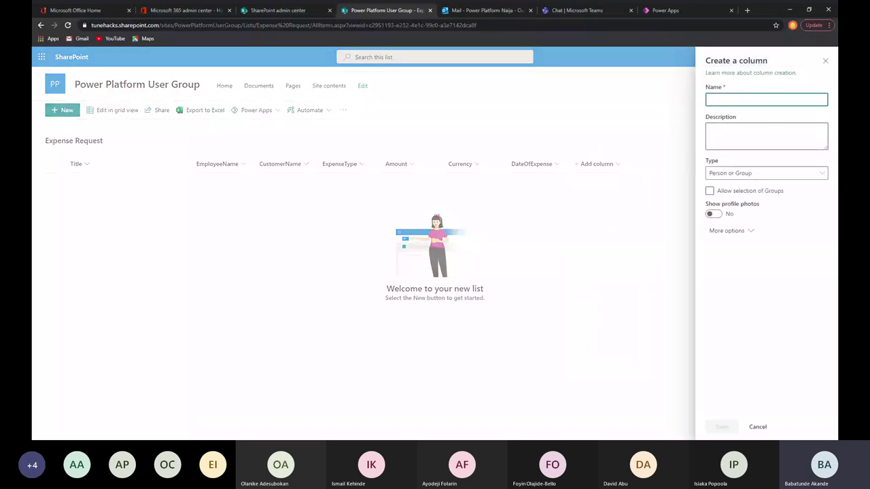
pyautogui.write('ManagerName')
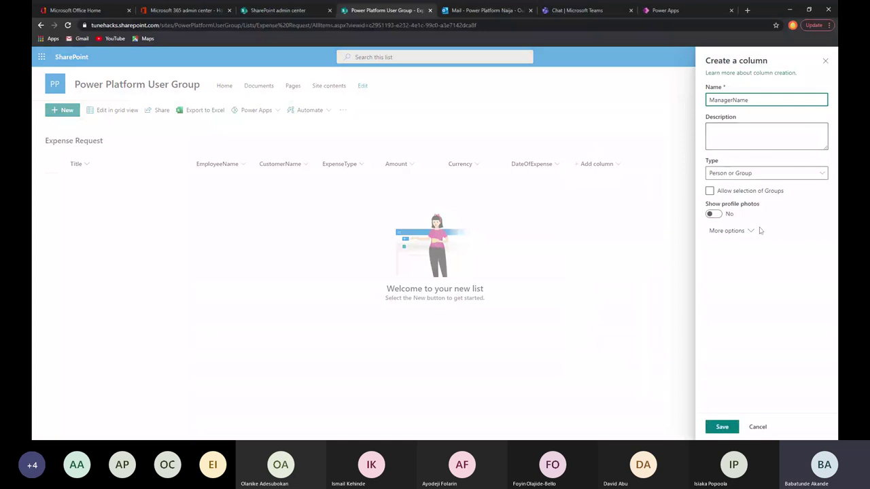
pyautogui.click(729, 426)
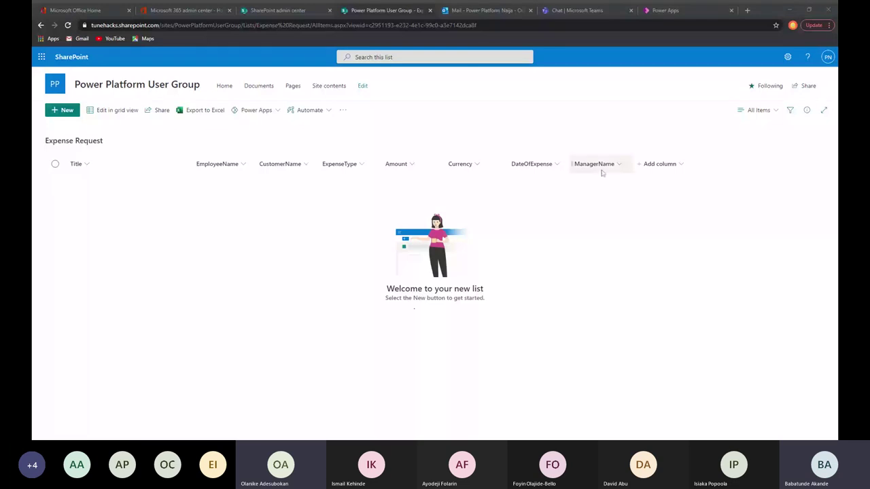
# Step: Create a single line of text column named RequestID in the Expense Request list and save it
pyautogui.click(658, 164)
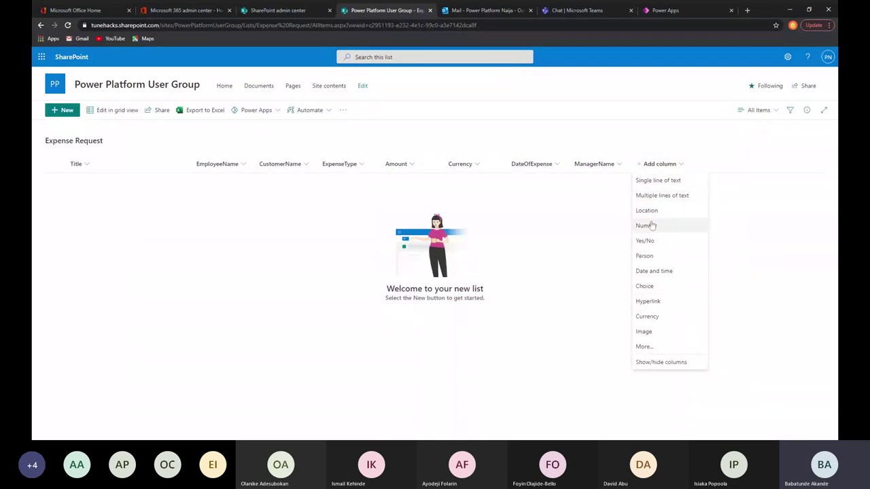
pyautogui.click(661, 182)
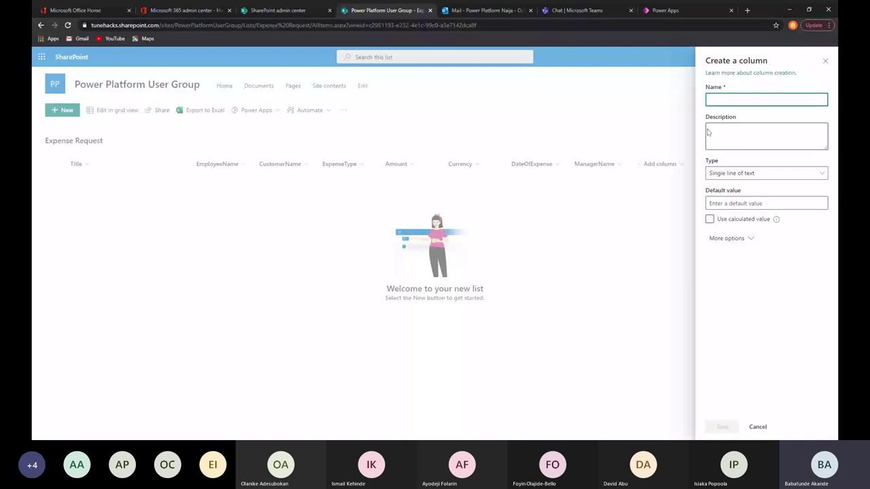
pyautogui.write('Req')
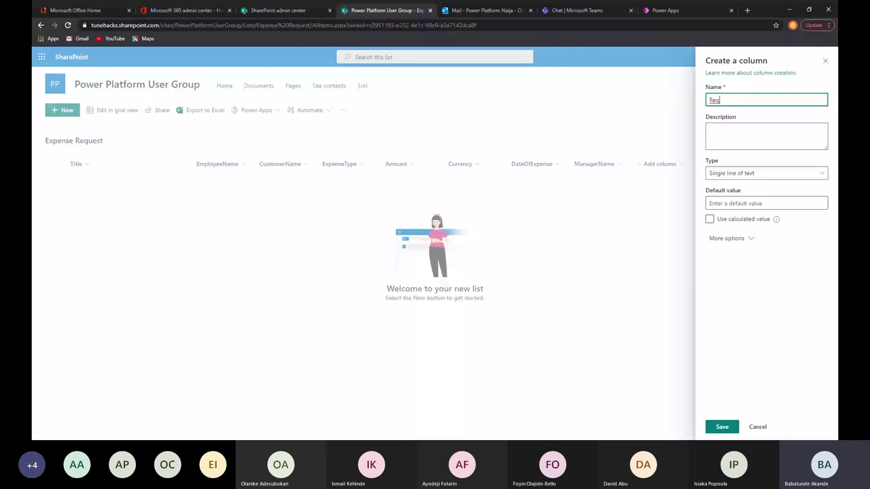
pyautogui.write('uestID')
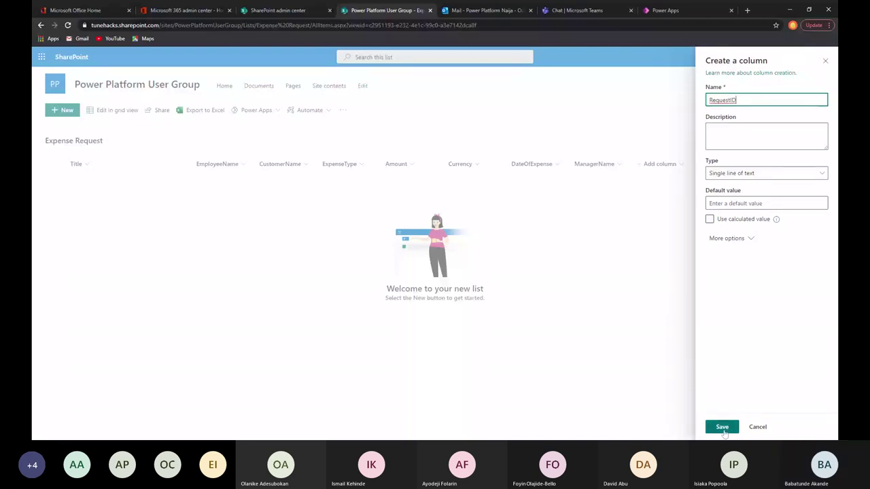
pyautogui.click(725, 428)
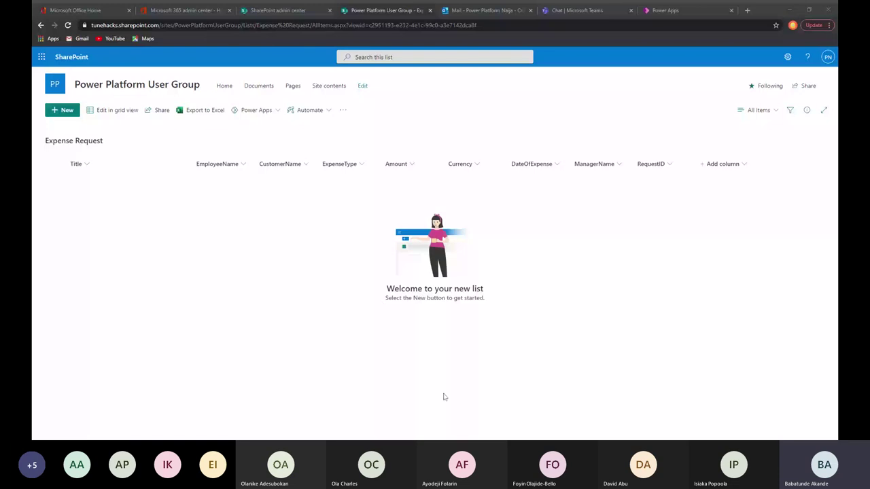
pyautogui.click(389, 6)
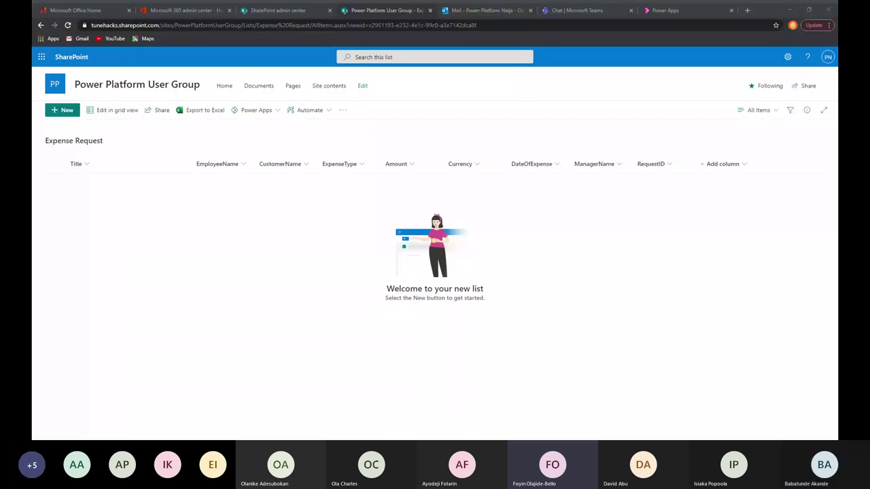
pyautogui.click(86, 208)
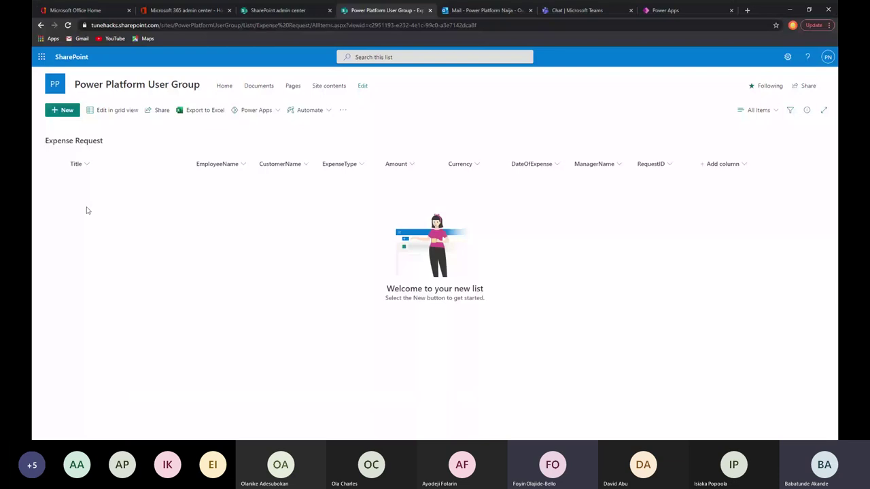
# Step: Switch to Power Apps and look through the app-building options on its home page and the available app templates
pyautogui.click(671, 8)
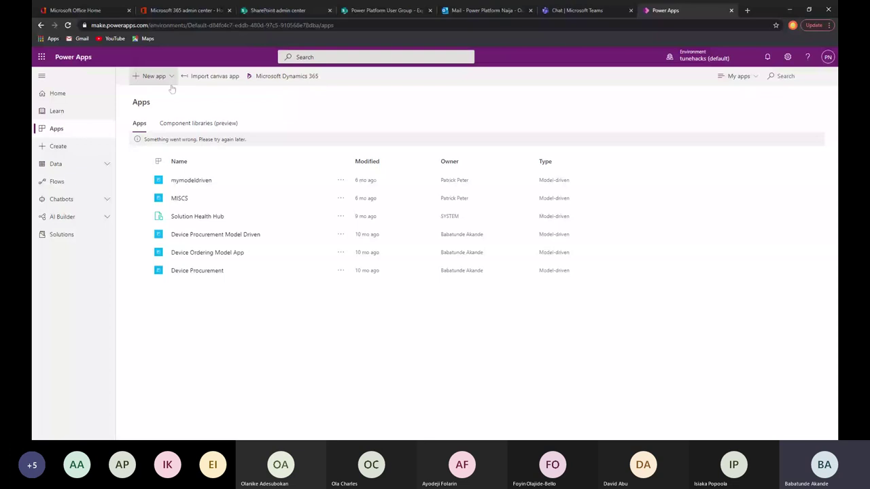
pyautogui.hotkey('alt', 'Left')
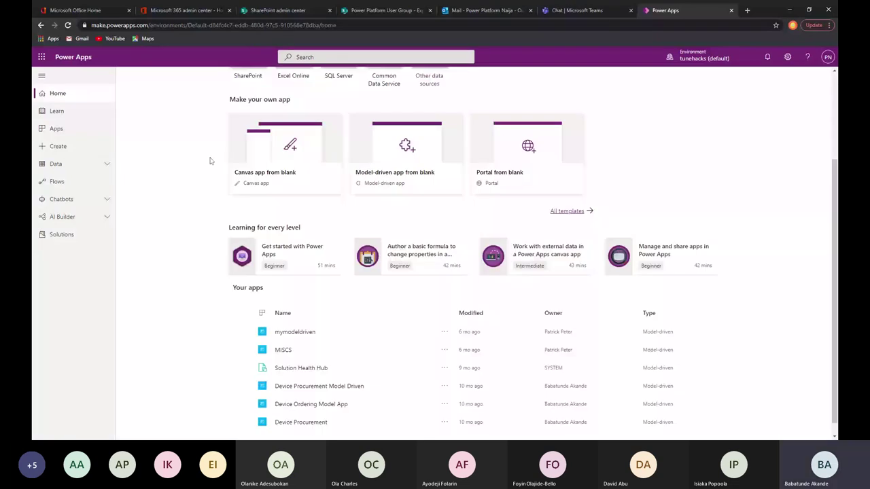
pyautogui.scroll(2, 210, 161)
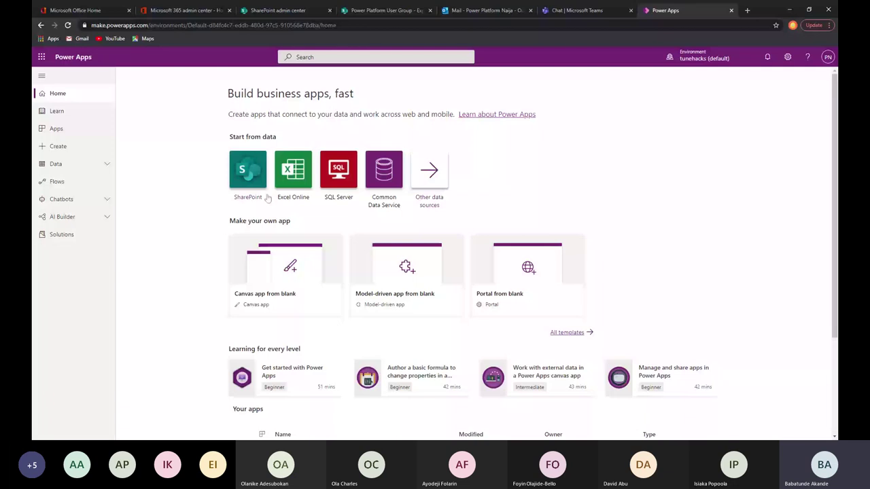
pyautogui.scroll(-1, 296, 211)
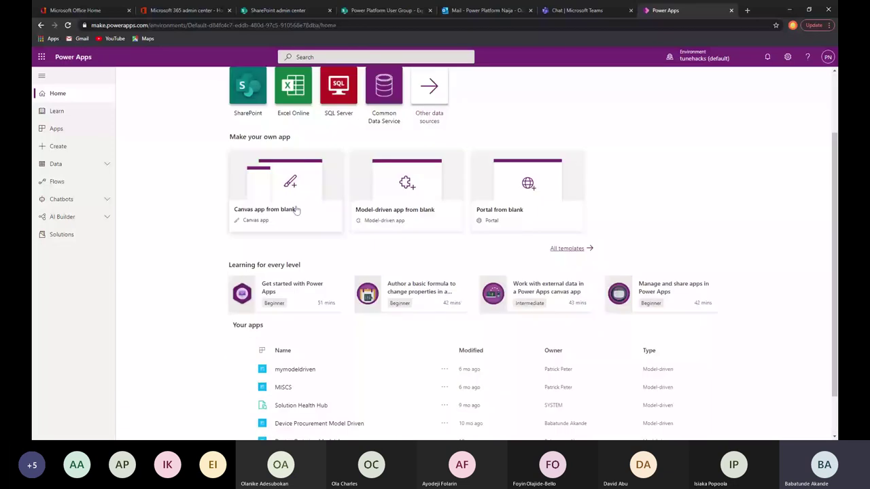
pyautogui.scroll(-1, 297, 210)
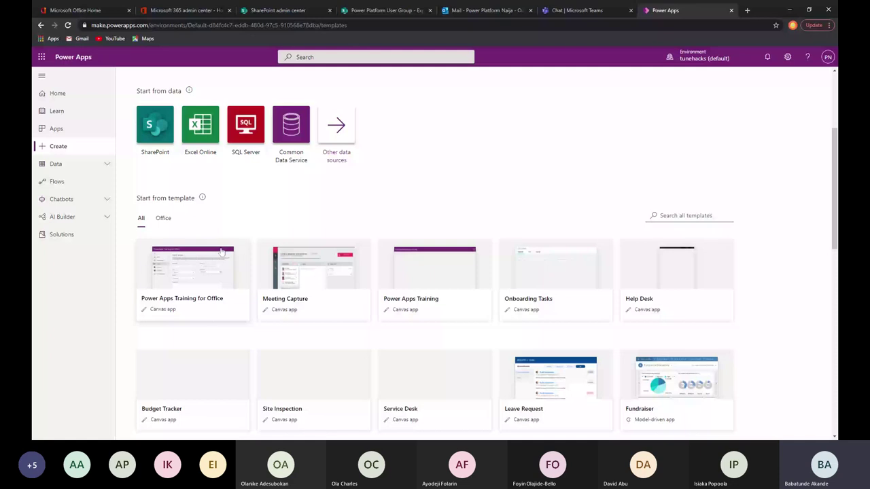
pyautogui.scroll(-2, 721, 265)
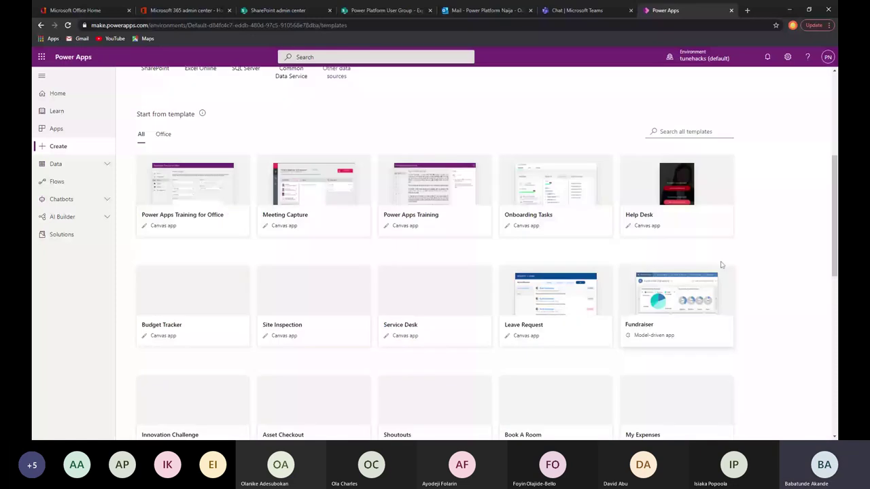
pyautogui.scroll(-1, 721, 265)
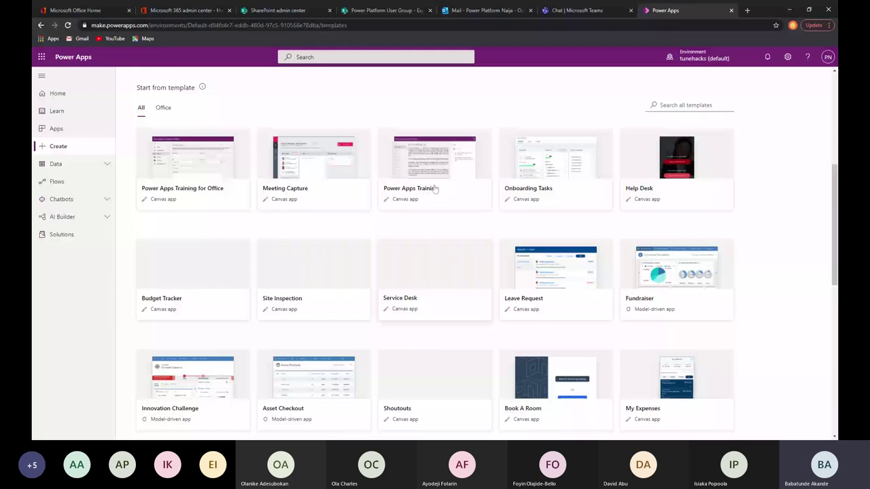
# Step: Start a new canvas app from the Apps page and go to the Power Apps Studio session it launches
pyautogui.click(64, 133)
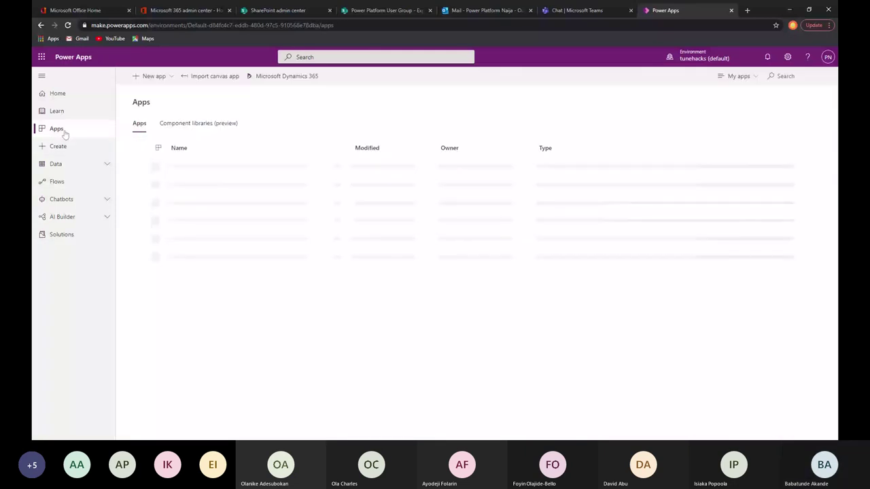
pyautogui.click(150, 75)
pyautogui.click(152, 96)
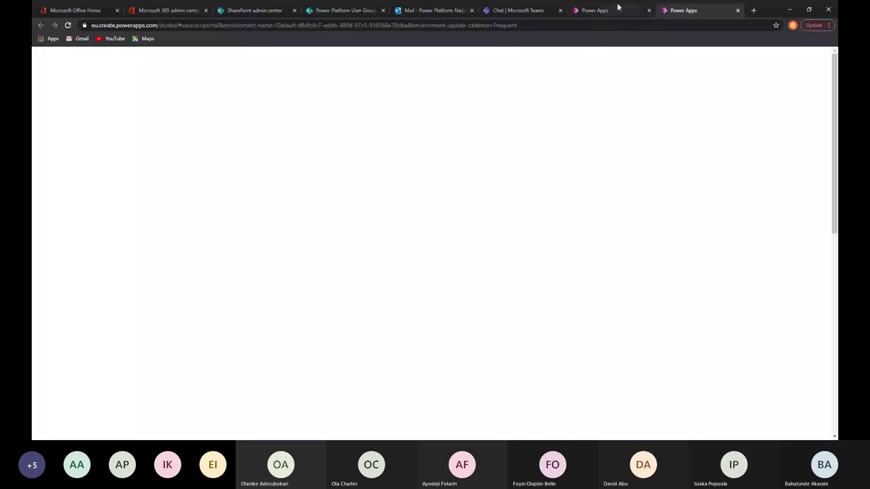
pyautogui.click(594, 10)
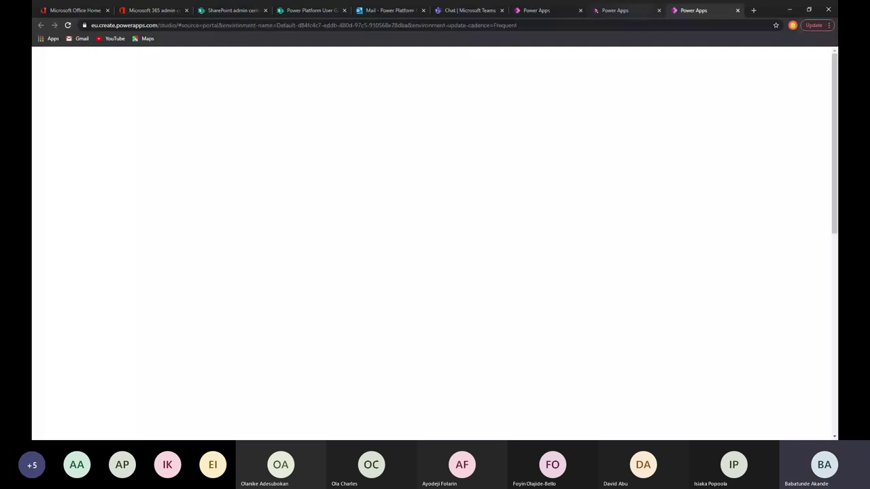
pyautogui.click(633, 8)
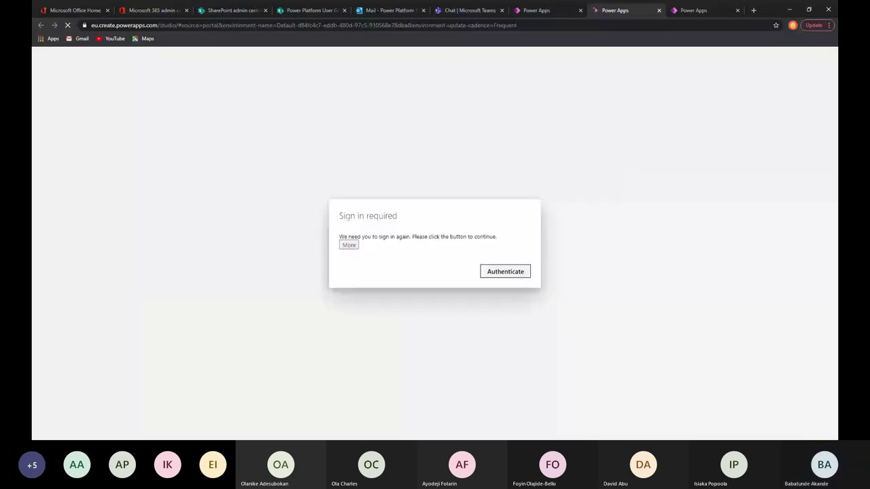
# Step: Authenticate again for Power Apps Studio and complete the get-started prompt with Nigeria as the country/region
pyautogui.click(507, 272)
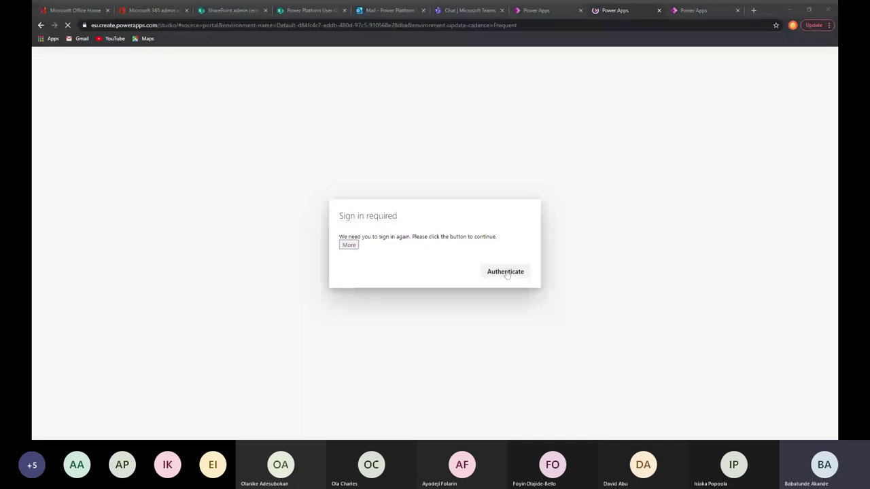
pyautogui.click(505, 272)
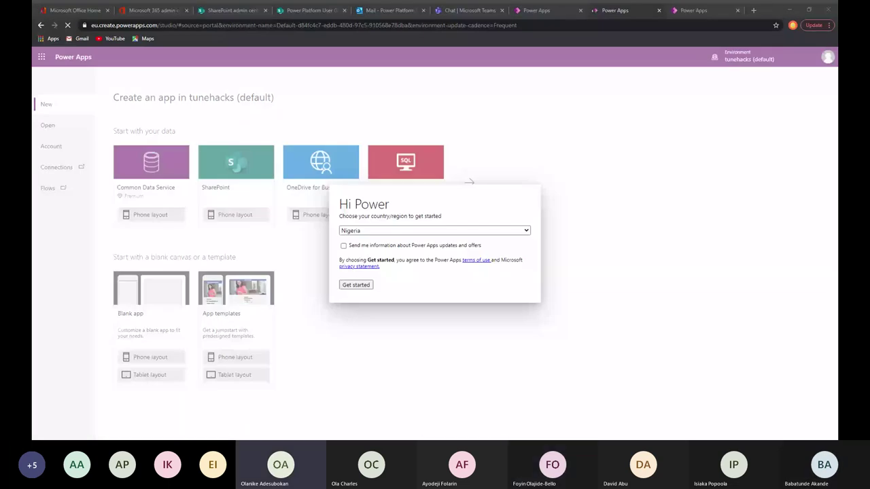
pyautogui.click(97, 250)
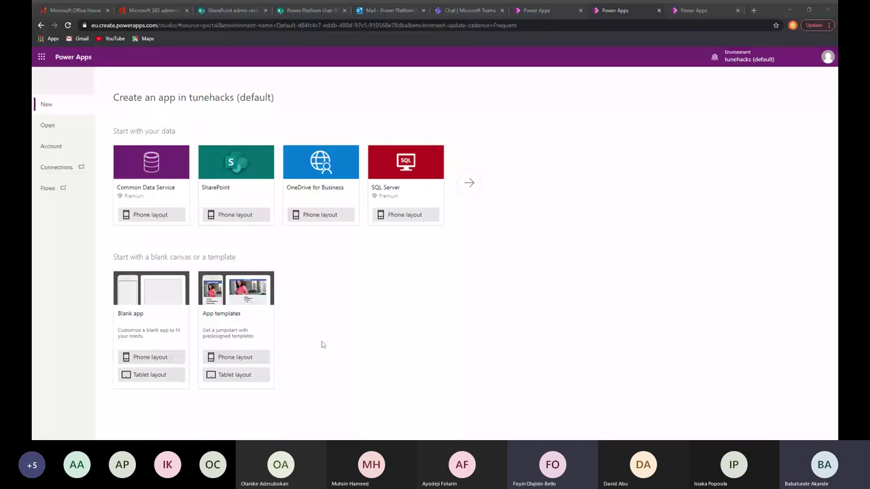
pyautogui.click(504, 349)
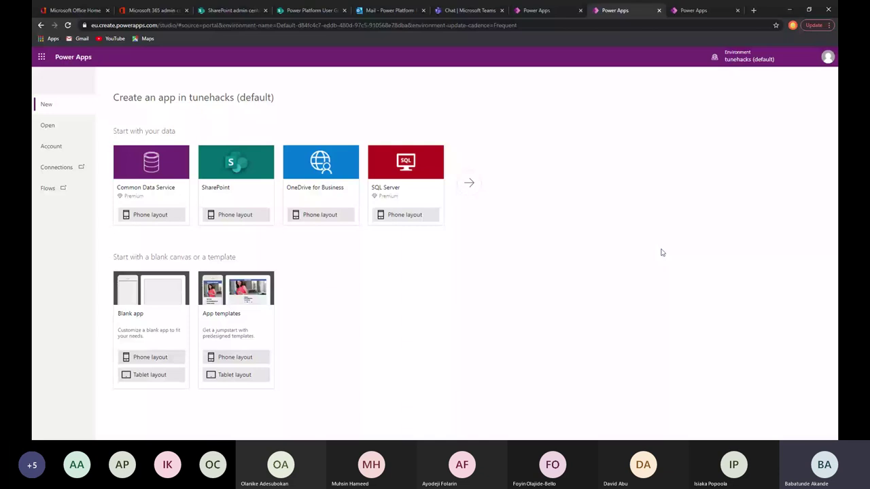
# Step: Create a blank app in phone layout and skip the studio's welcome suggestions
pyautogui.click(148, 358)
pyautogui.click(155, 353)
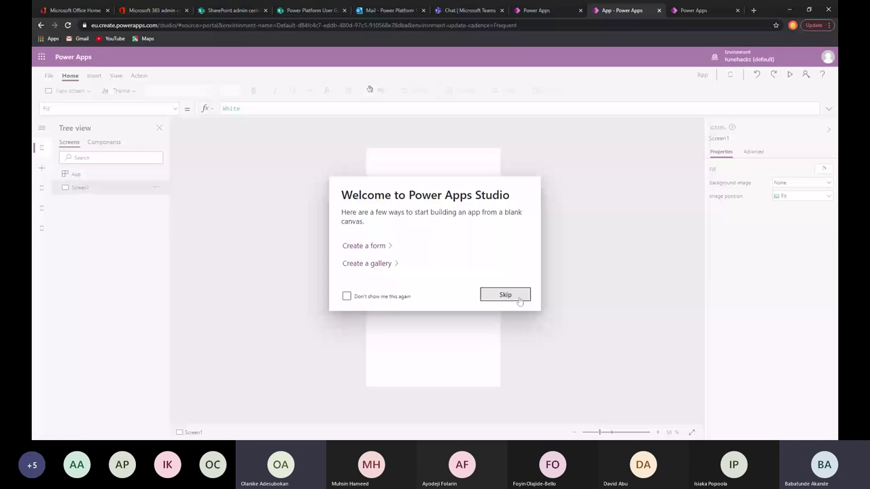
pyautogui.click(516, 299)
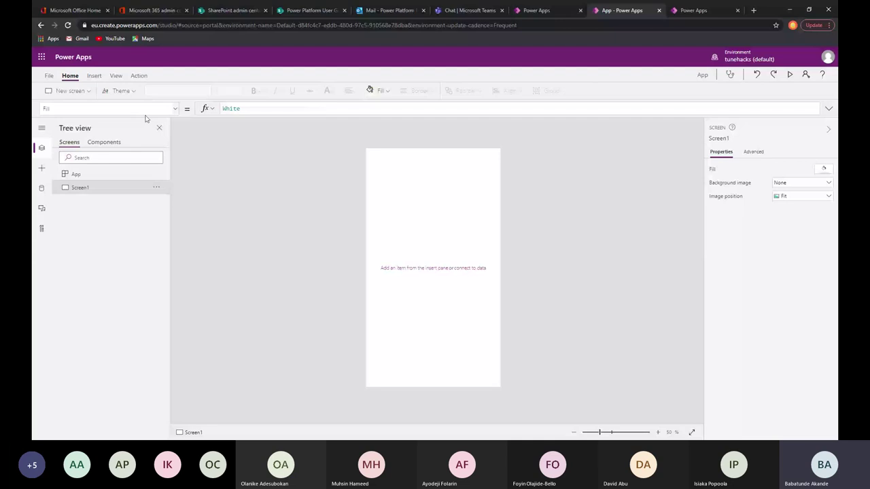
# Step: Preview the empty app, return to the editor and dismiss the tip about testing on the canvas
pyautogui.click(95, 76)
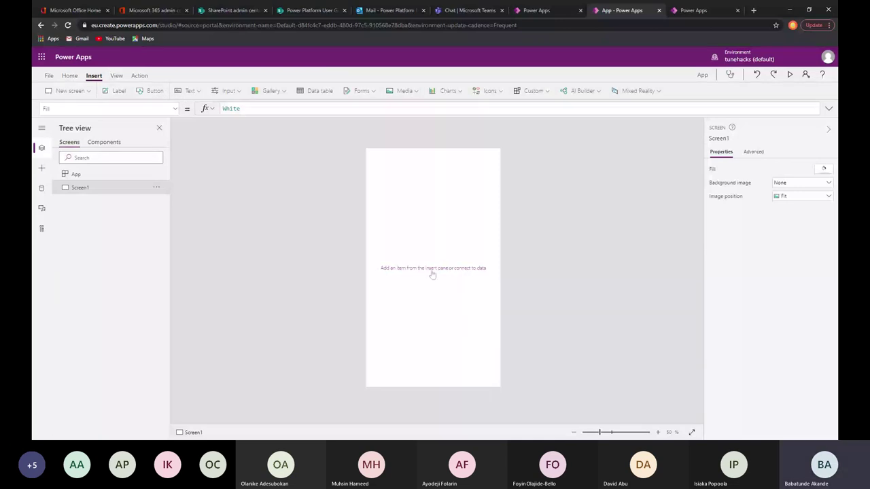
pyautogui.click(789, 74)
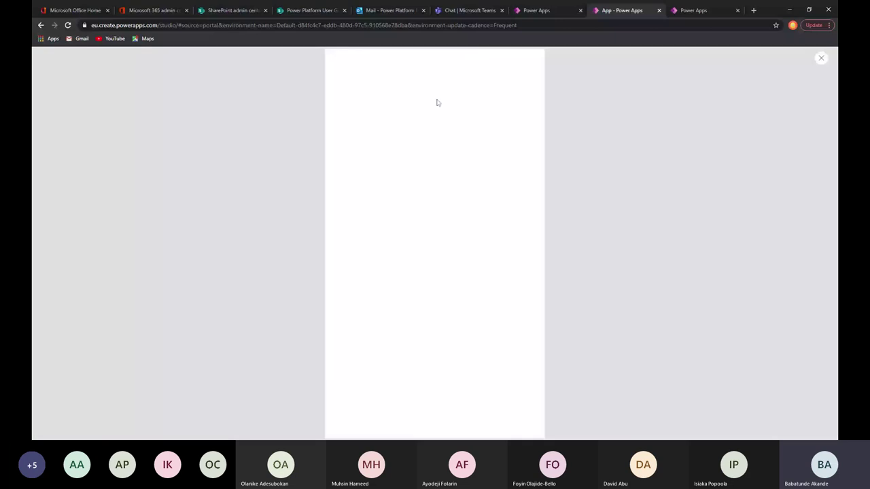
pyautogui.click(820, 58)
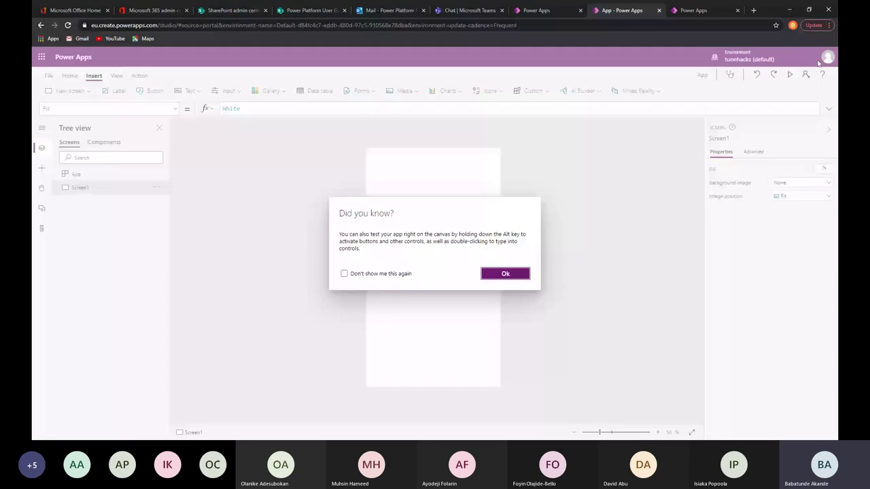
pyautogui.click(504, 273)
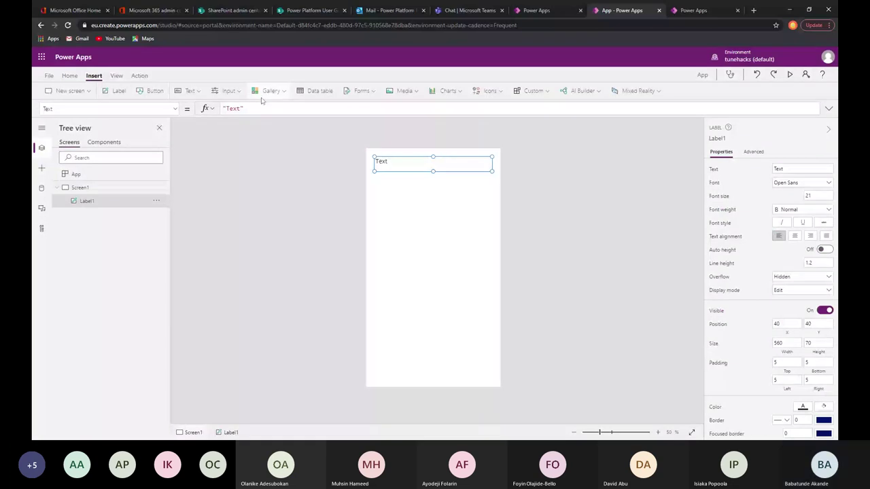
# Step: Set the text of the label on Screen1 to "Expense Request" and move the label to about X 80, Y 51
pyautogui.doubleClick(232, 108)
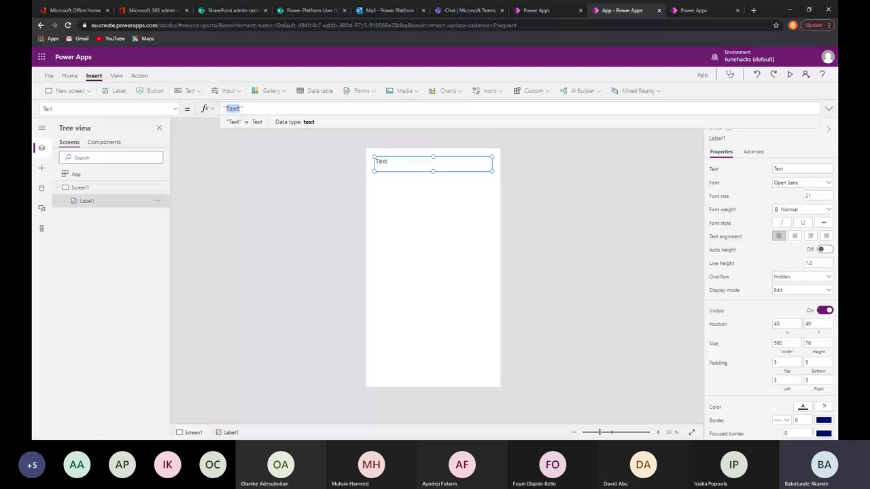
pyautogui.write('Expense Request')
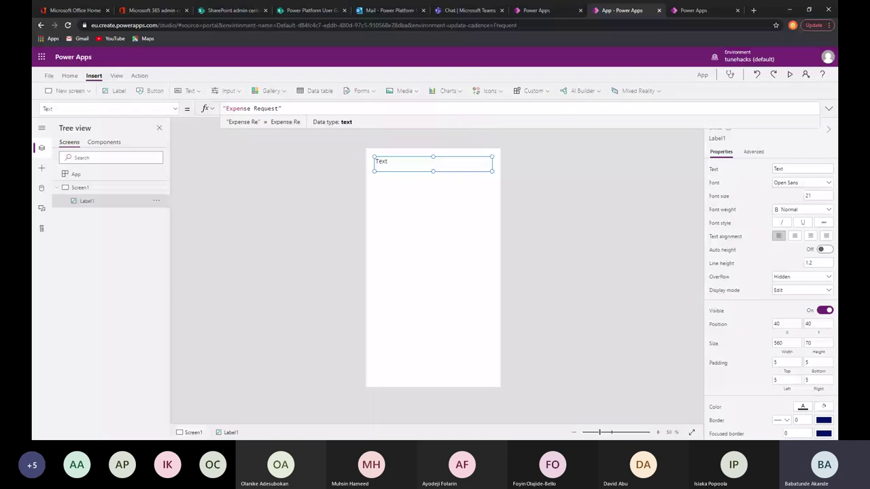
pyautogui.moveTo(453, 163)
pyautogui.mouseDown()
pyautogui.moveTo(445, 268)
pyautogui.moveTo(462, 224)
pyautogui.moveTo(461, 164)
pyautogui.mouseUp()
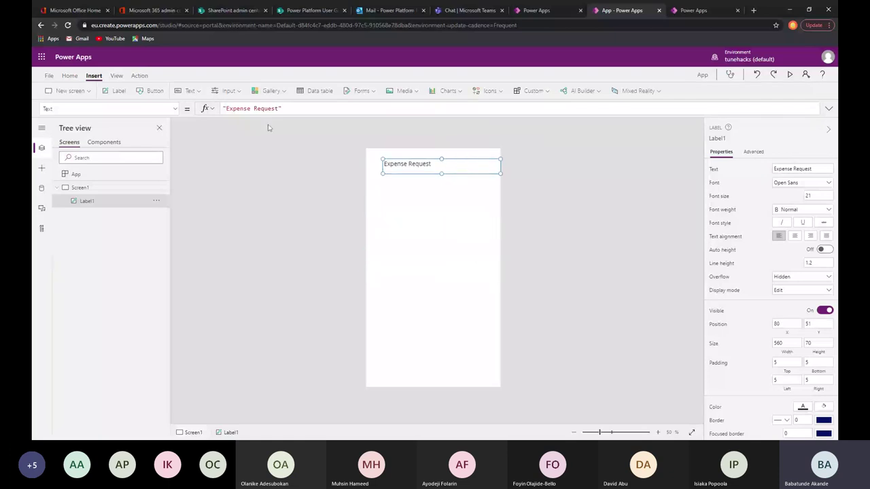
# Step: Format the Expense Request label with font size 28, bold weight, dark red text and centered alignment
pyautogui.click(76, 77)
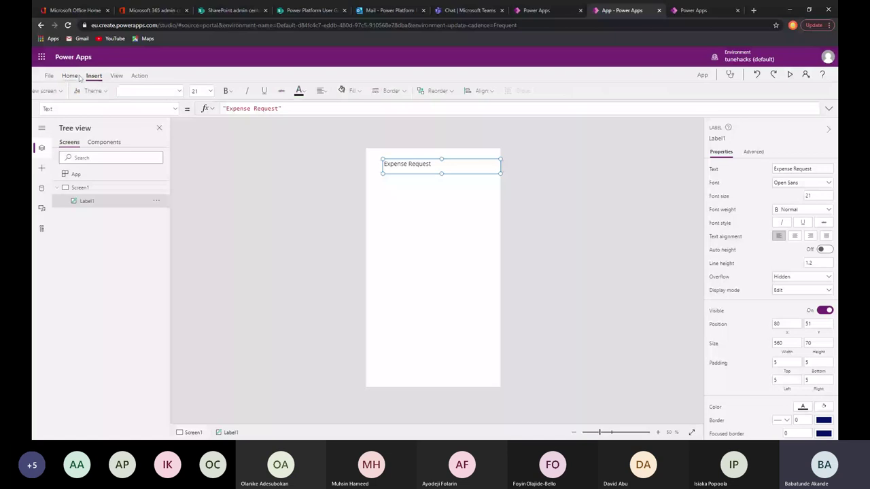
pyautogui.click(230, 90)
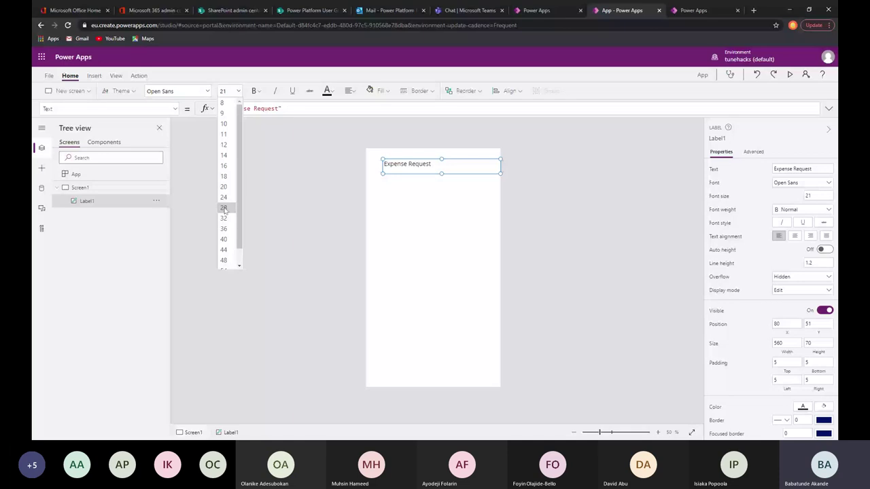
pyautogui.click(223, 208)
pyautogui.click(254, 90)
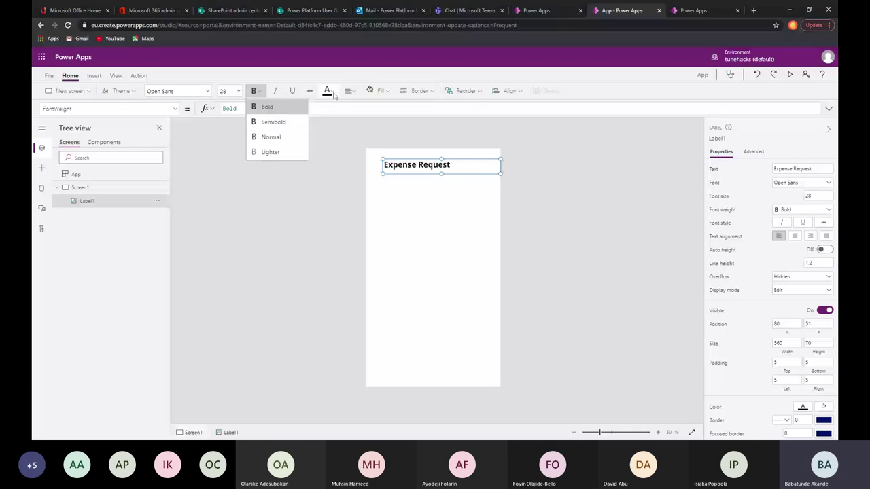
pyautogui.click(349, 91)
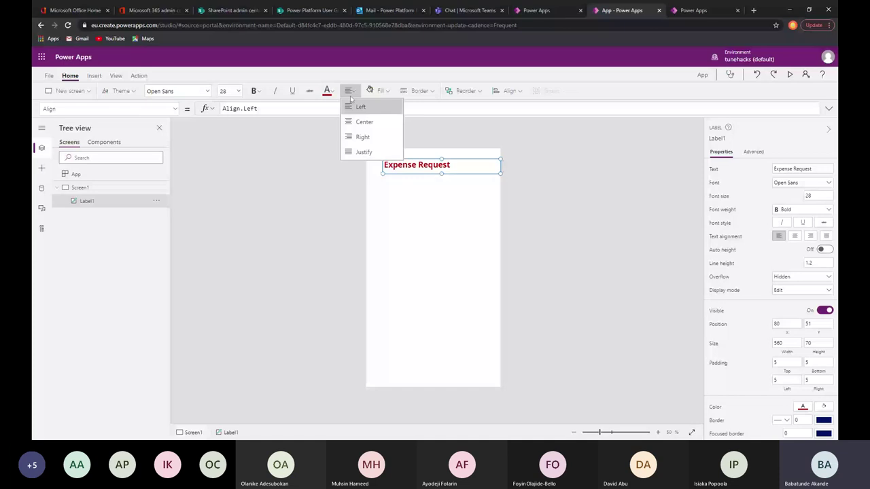
pyautogui.click(364, 122)
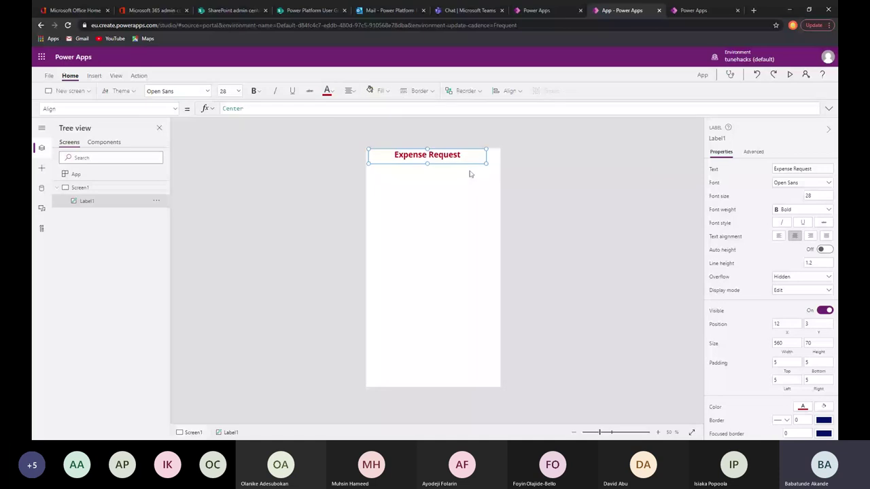
# Step: Resize the title label to 640 by 60 so it spans the screen, and position it at X 0, Y 0
pyautogui.moveTo(368, 155); pyautogui.dragTo(364, 155)
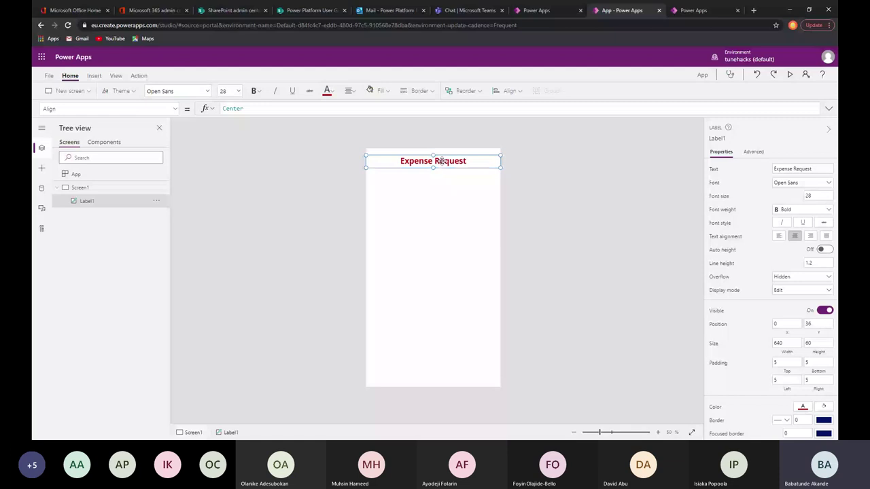
pyautogui.moveTo(438, 149); pyautogui.dragTo(441, 153)
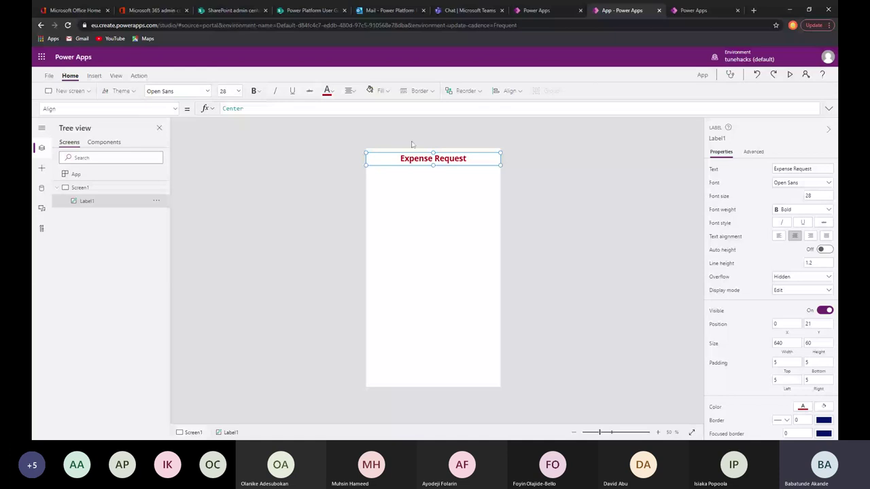
pyautogui.moveTo(411, 144); pyautogui.dragTo(410, 140)
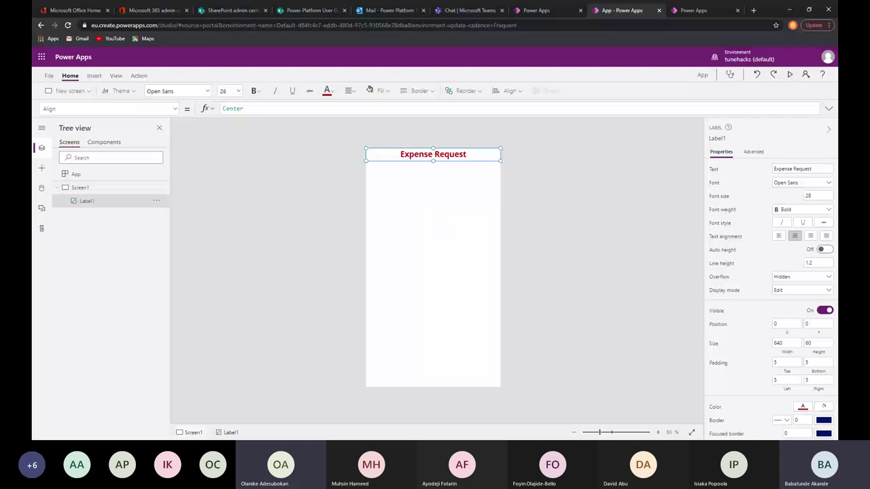
# Step: Insert a text input below the title at about X 0, Y 213, and briefly preview the app
pyautogui.click(42, 187)
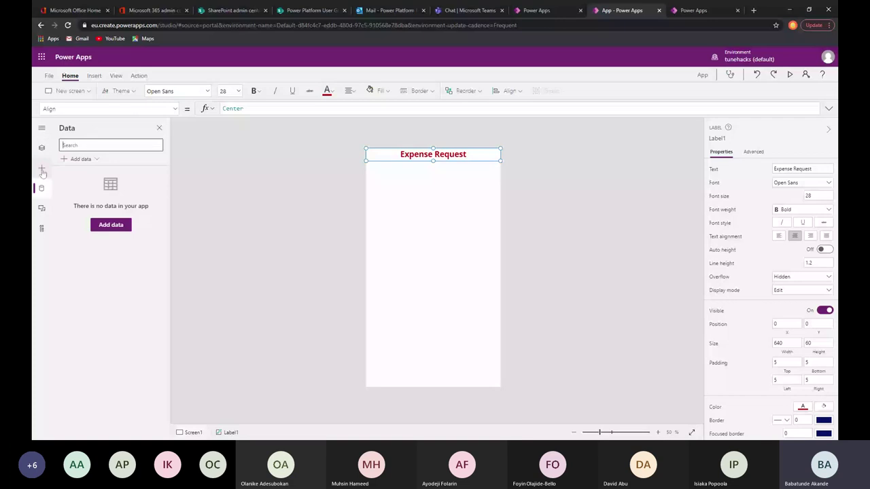
pyautogui.click(42, 170)
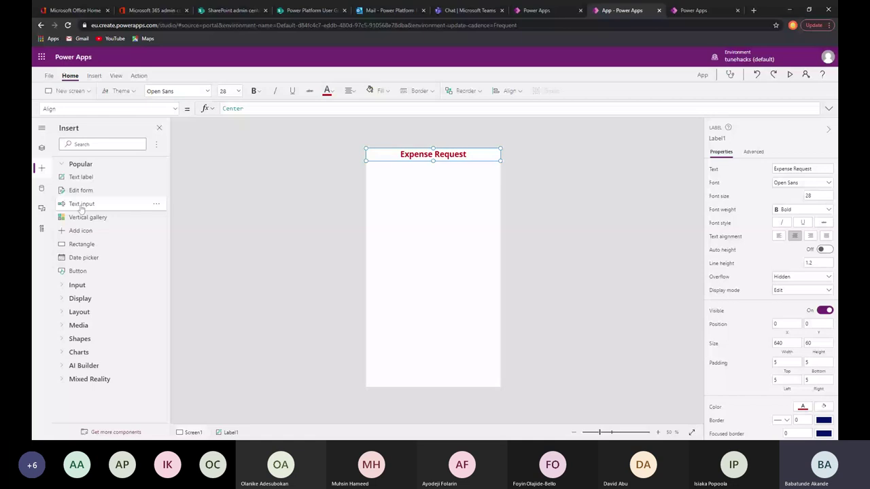
pyautogui.click(81, 205)
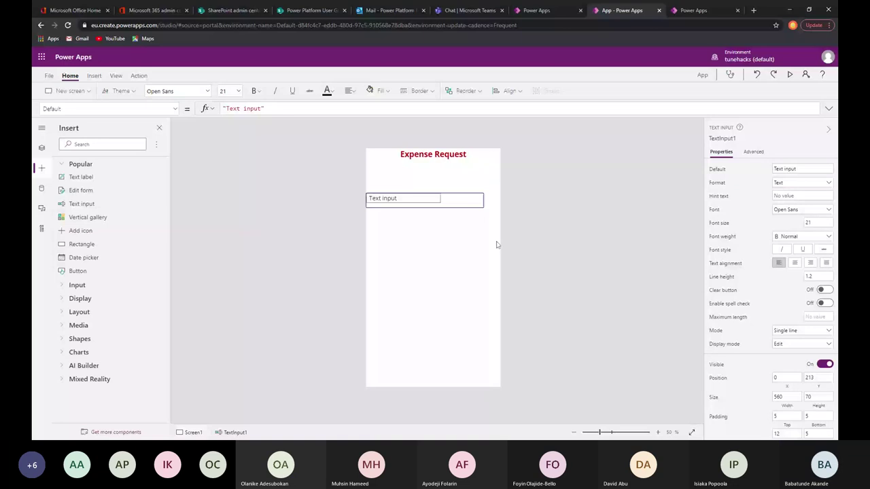
pyautogui.click(789, 74)
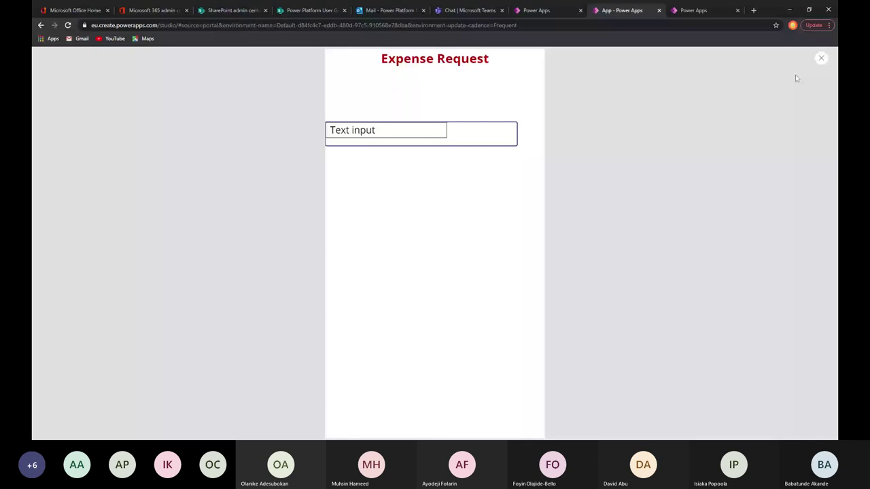
pyautogui.press('Escape')
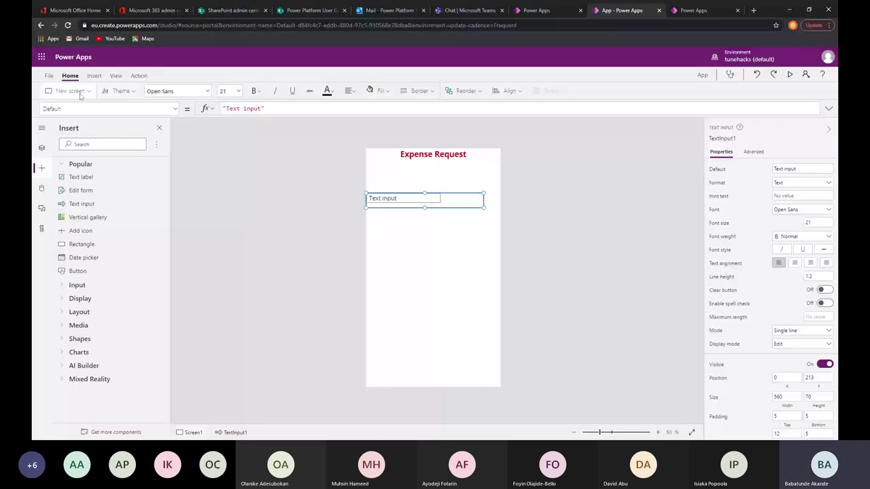
# Step: Preview the app, test the text input by entering "jguuonm", and return to the editor
pyautogui.click(94, 76)
pyautogui.click(188, 90)
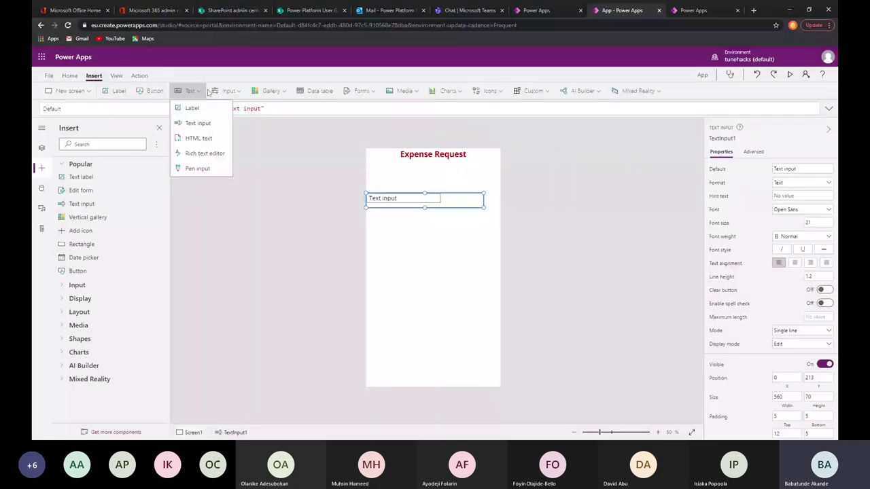
pyautogui.click(789, 75)
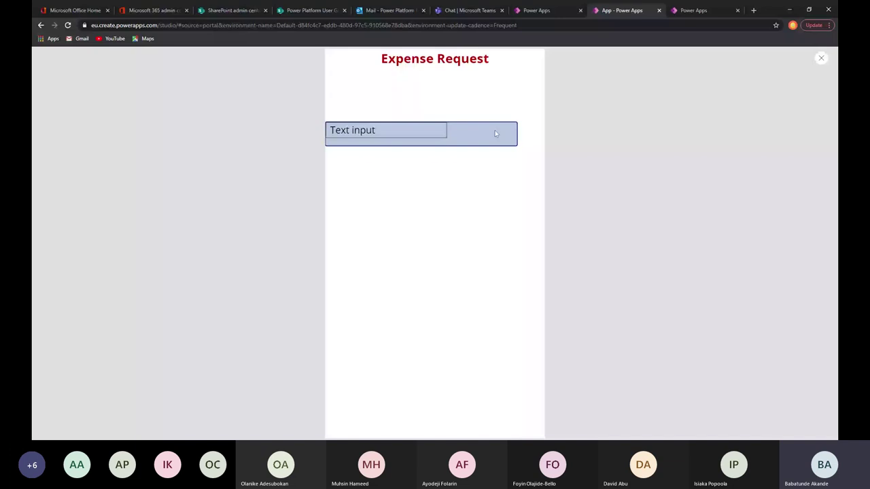
pyautogui.click(495, 133)
pyautogui.write('jgu')
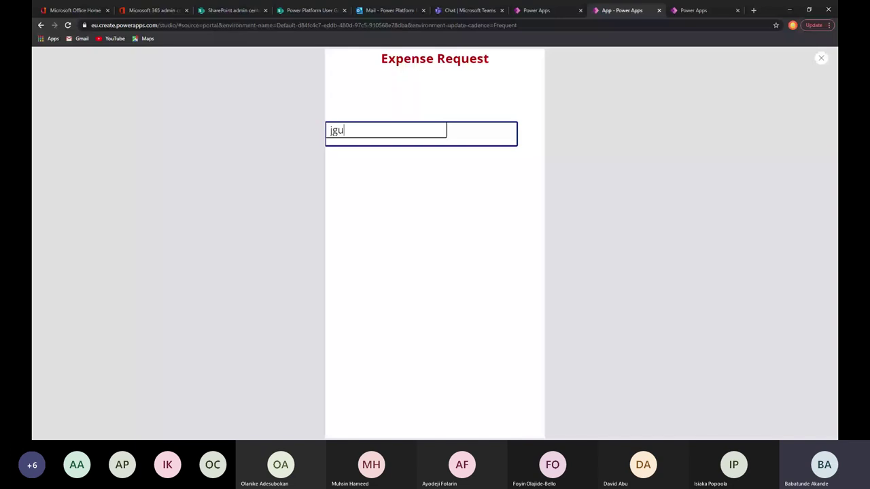
pyautogui.write('uonm')
pyautogui.click(820, 58)
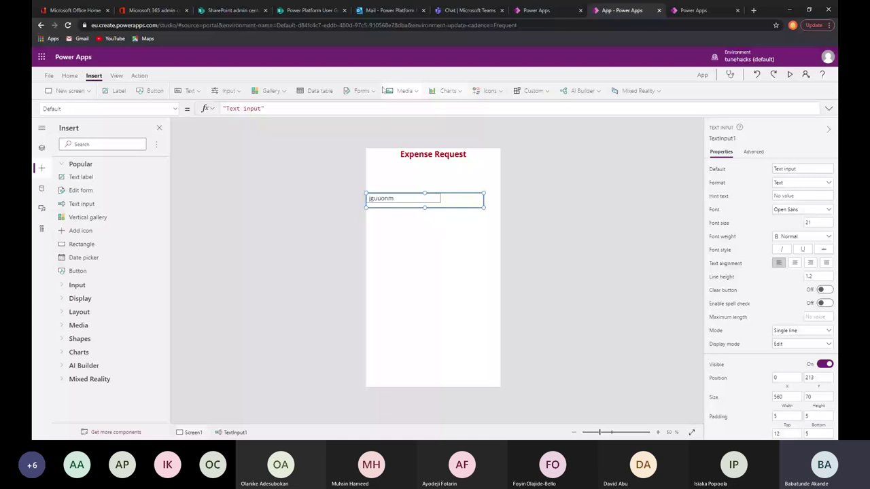
# Step: Look through the available media and input controls, and delete the text input from Screen1
pyautogui.click(386, 90)
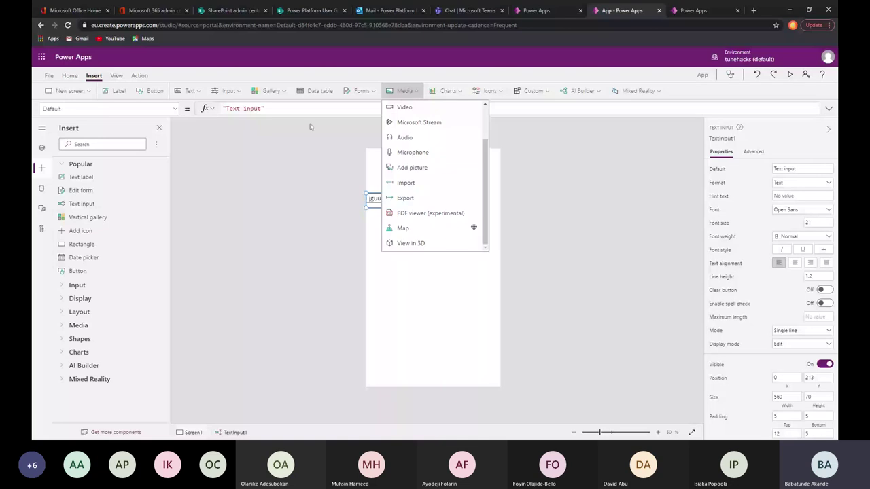
pyautogui.click(227, 90)
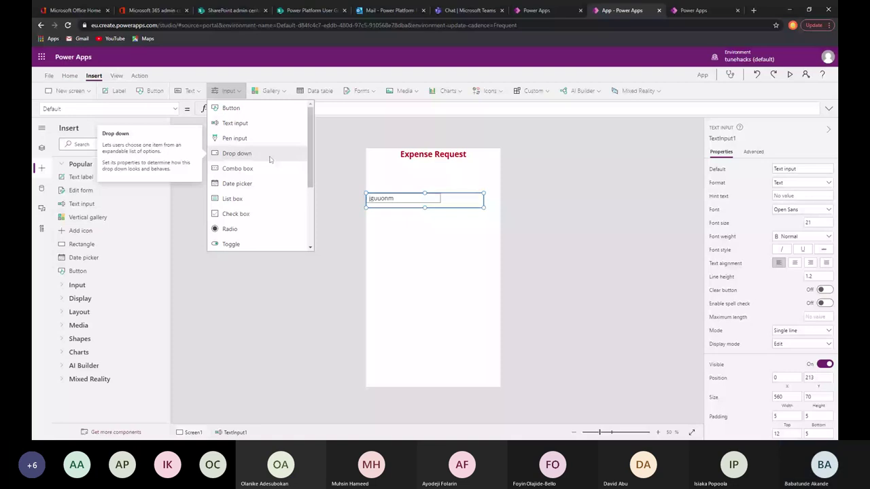
pyautogui.scroll(-2, 259, 218)
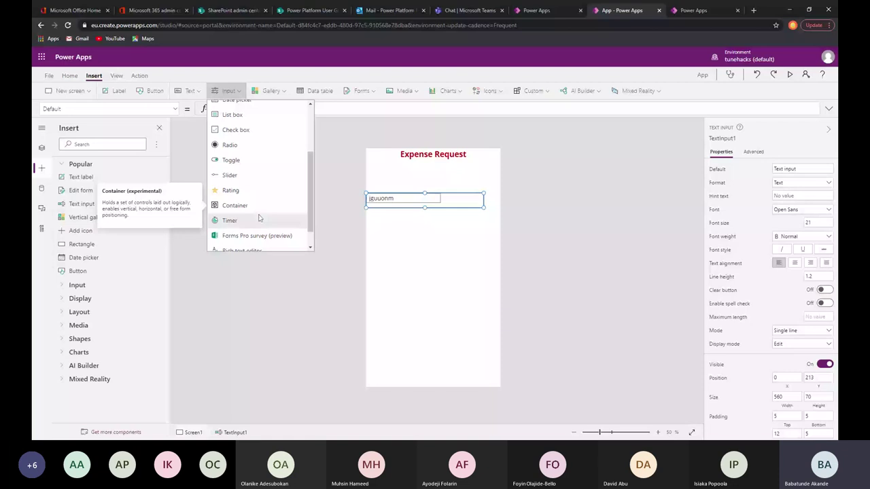
pyautogui.press('Delete')
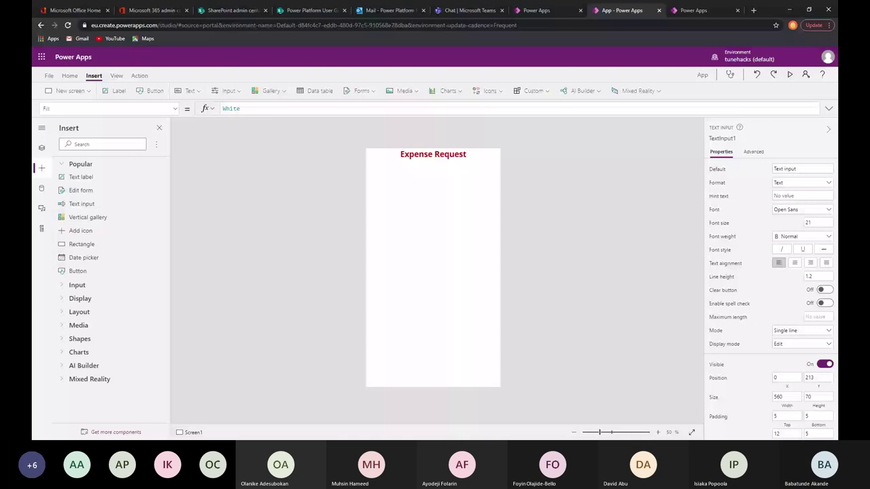
# Step: Place Expense Image.png on Screen1, centered below the title, and enlarge it to about 498 by 372
pyautogui.click(41, 208)
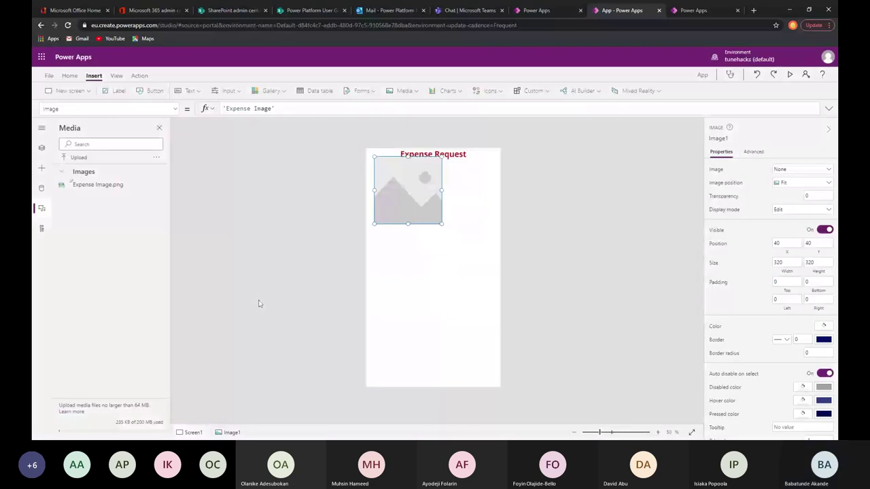
pyautogui.moveTo(408, 191); pyautogui.dragTo(432, 258)
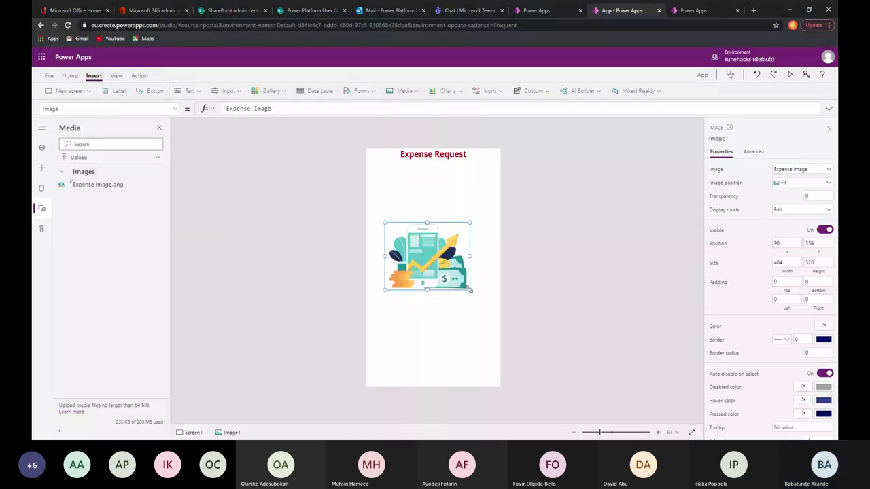
pyautogui.moveTo(470, 289); pyautogui.dragTo(486, 298)
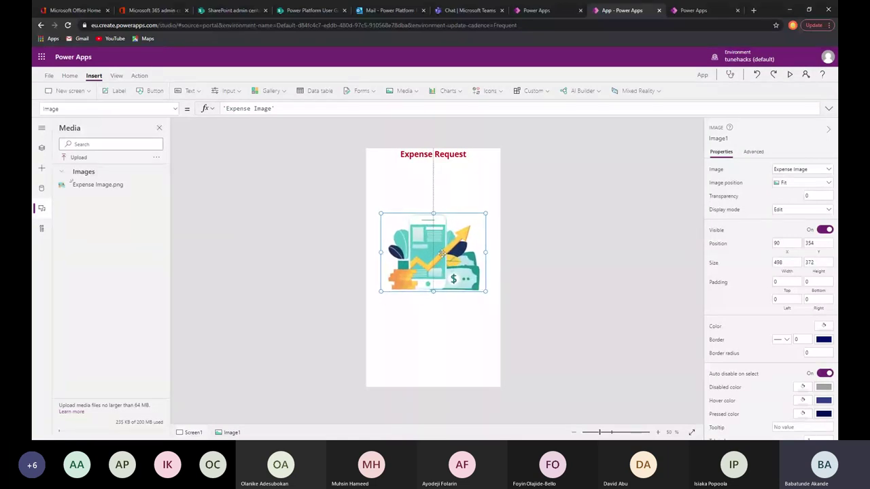
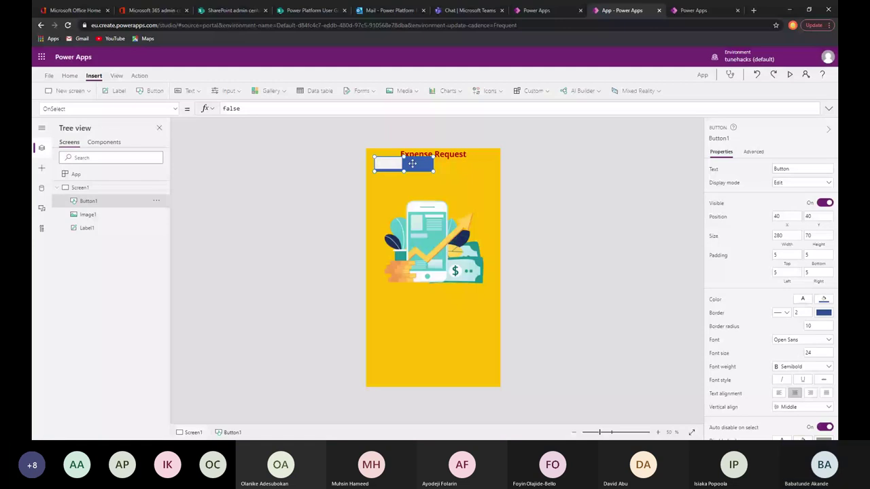
# Step: Move the new button below the image to about X 210, Y 954, and keep it selected
pyautogui.moveTo(412, 163); pyautogui.dragTo(439, 356)
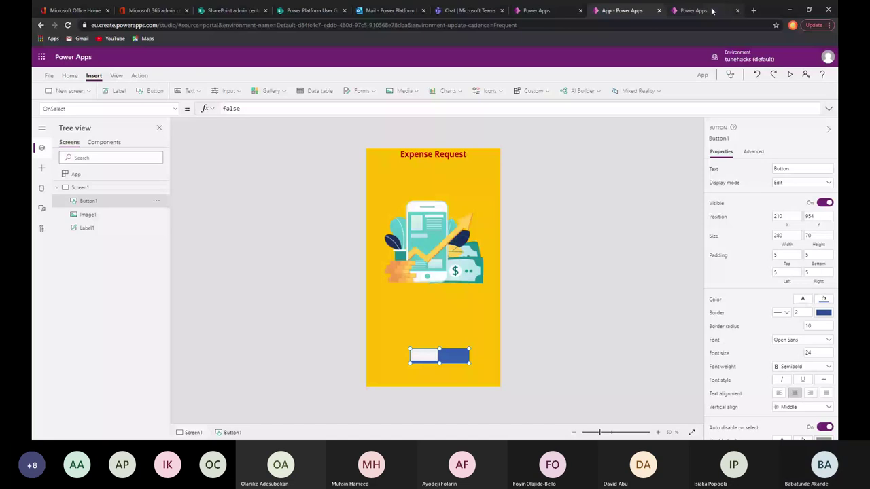
pyautogui.click(443, 343)
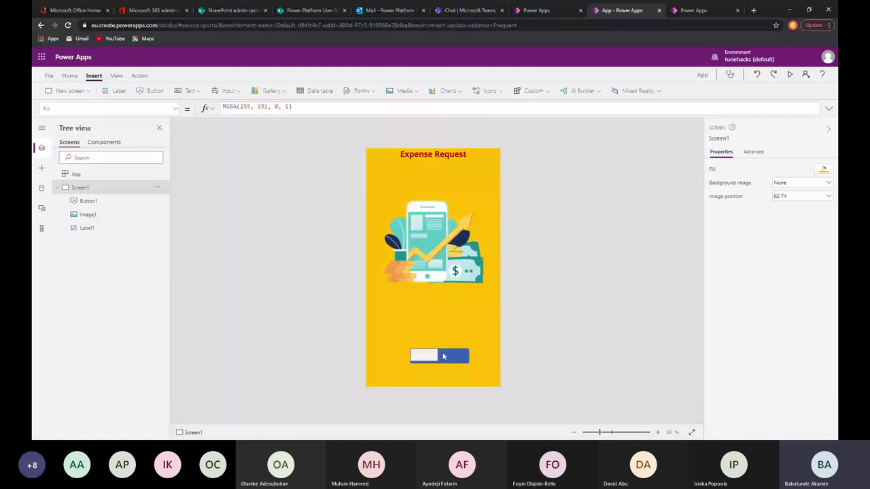
pyautogui.click(443, 356)
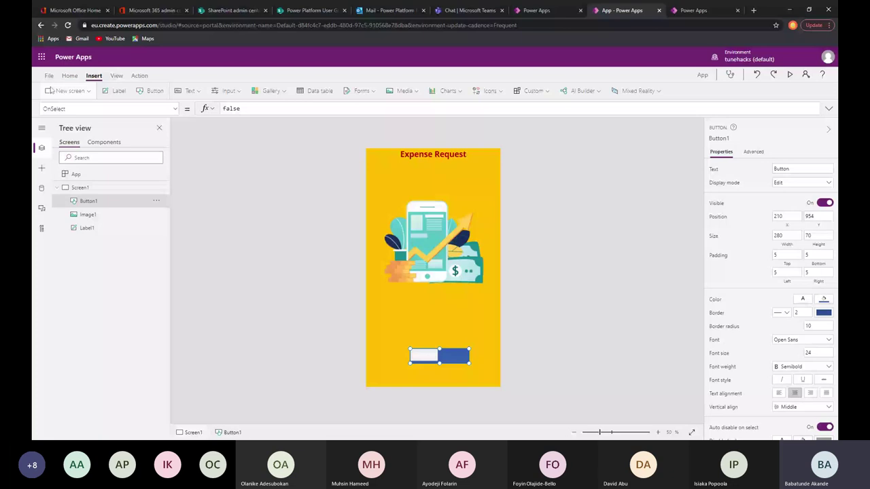
# Step: Name the app "Expense Request Application" and save it to the cloud
pyautogui.click(49, 76)
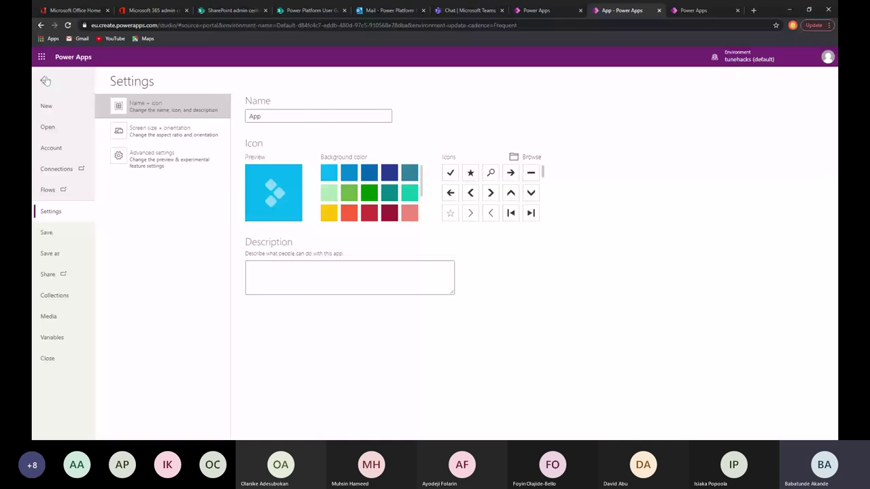
pyautogui.doubleClick(255, 116)
pyautogui.press('BackSpace')
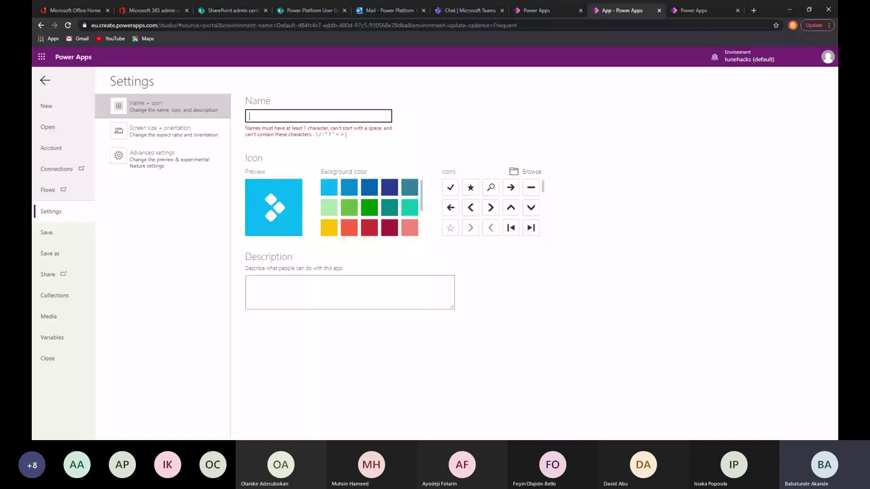
pyautogui.write('Expense')
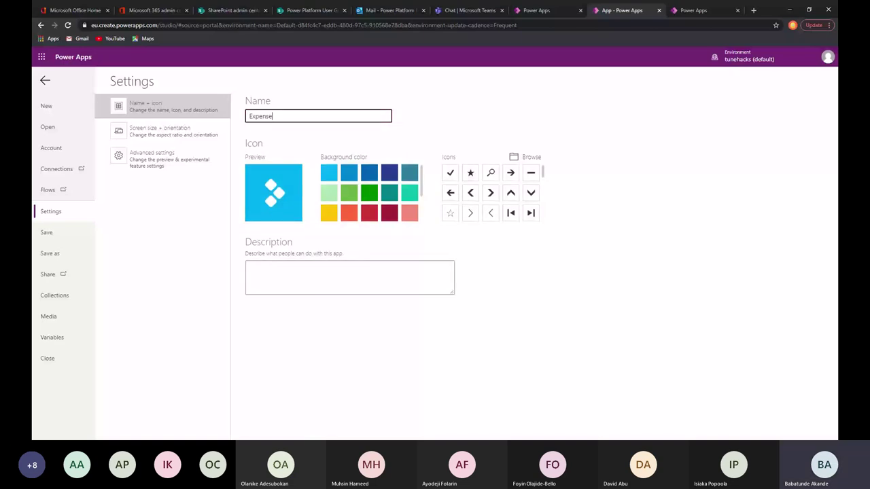
pyautogui.write(' Request Application')
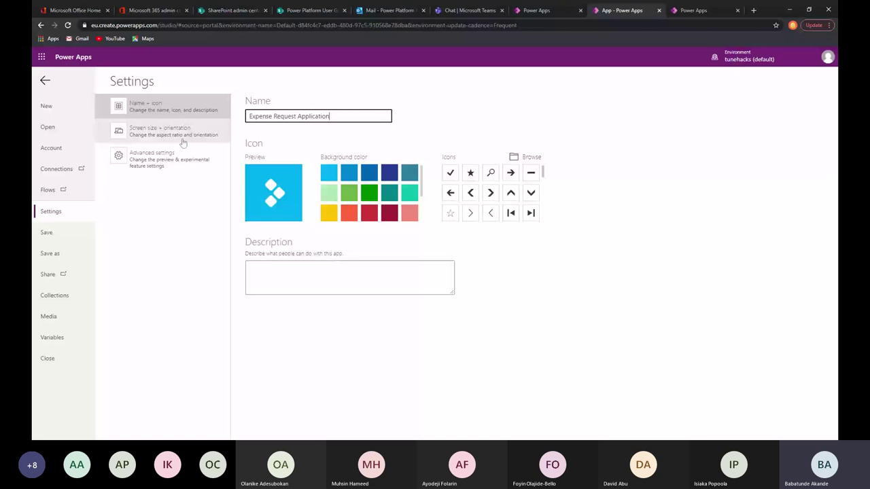
pyautogui.click(59, 234)
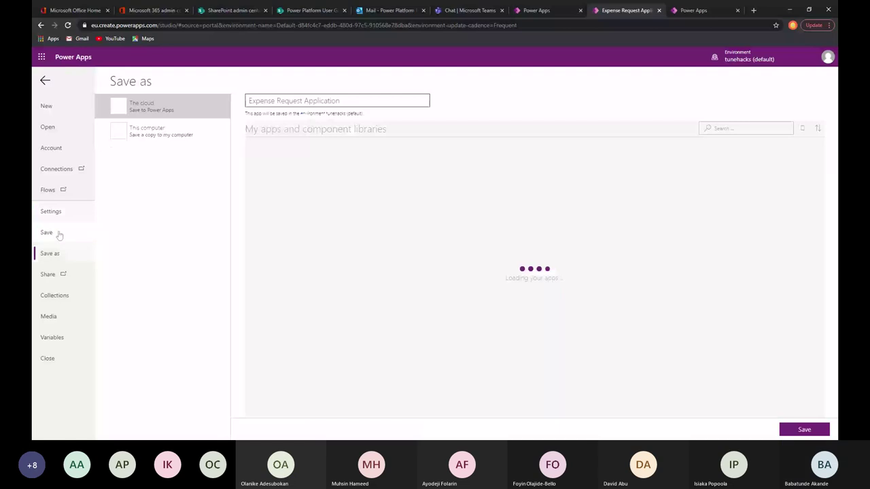
pyautogui.click(803, 429)
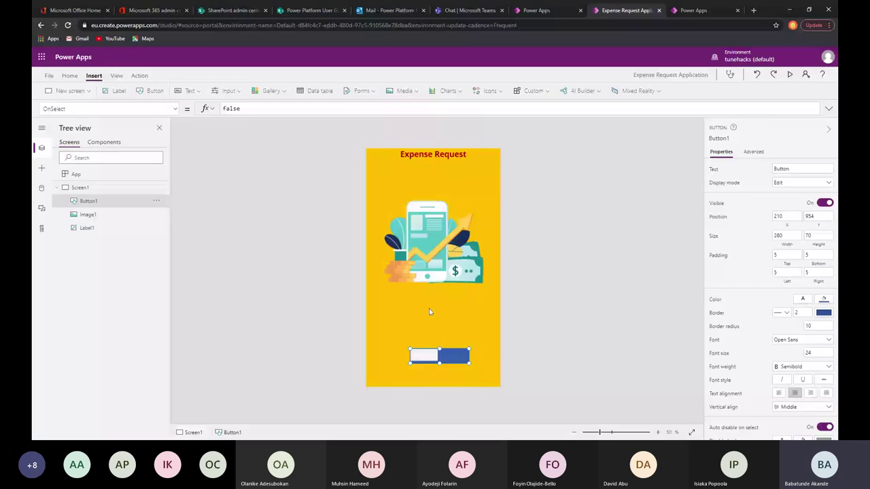
# Step: Move the button up closer to the image, at about X 141
pyautogui.hotkey('ctrl', 'z')
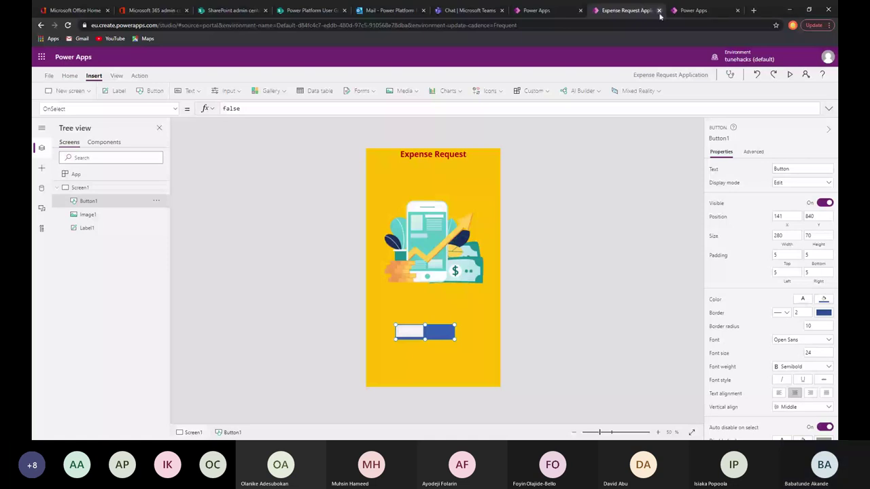
# Step: Reopen Expense Request Application for editing from the Apps list and move its button to about X 195, Y 673
pyautogui.hotkey('ctrl', 's')
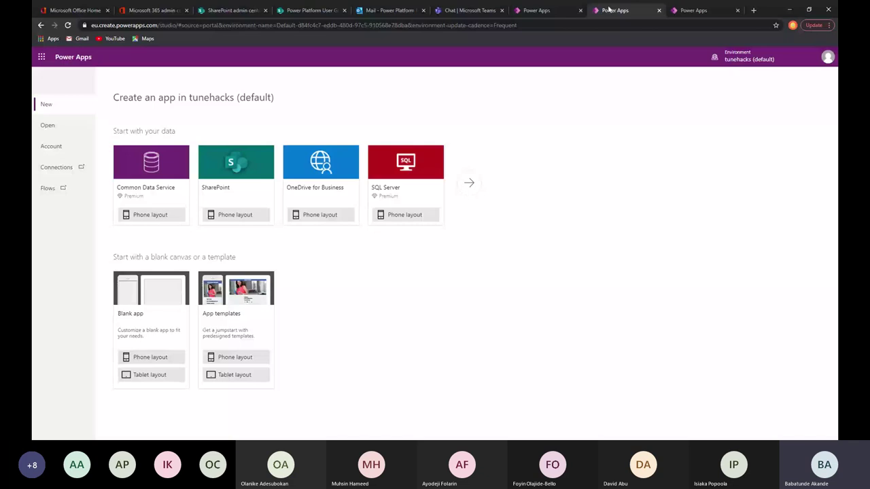
pyautogui.click(540, 10)
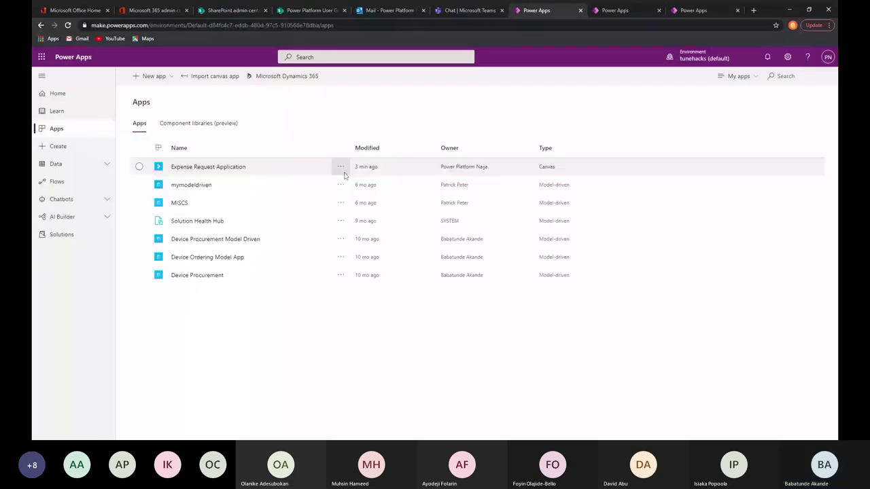
pyautogui.click(342, 170)
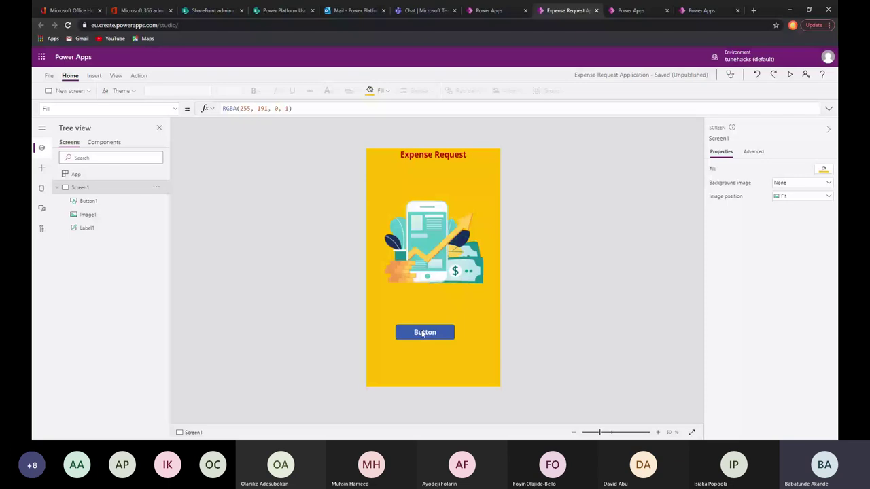
pyautogui.click(422, 332)
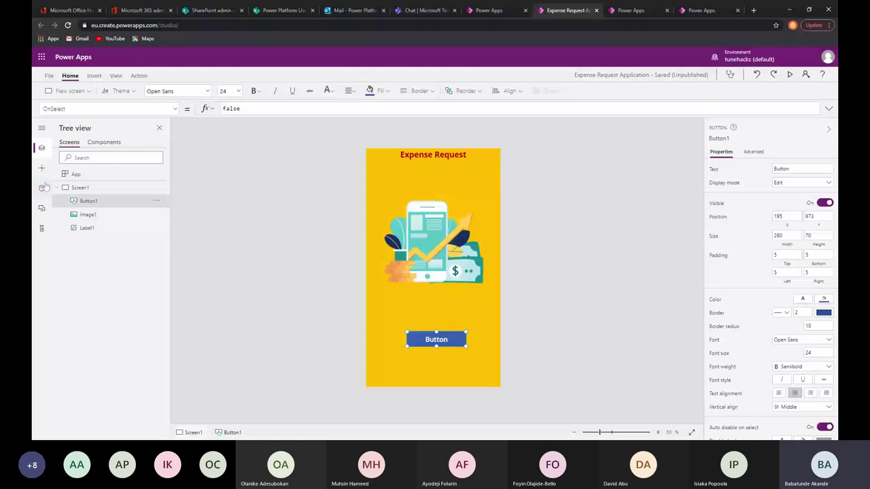
# Step: Search the available data sources for "sharepoint" and choose the SharePoint connector for the app
pyautogui.moveTo(57, 185)
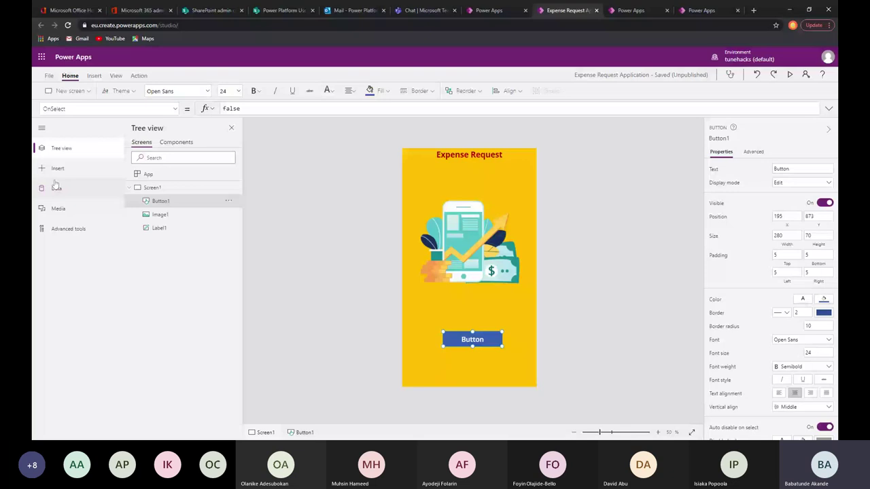
pyautogui.click(56, 187)
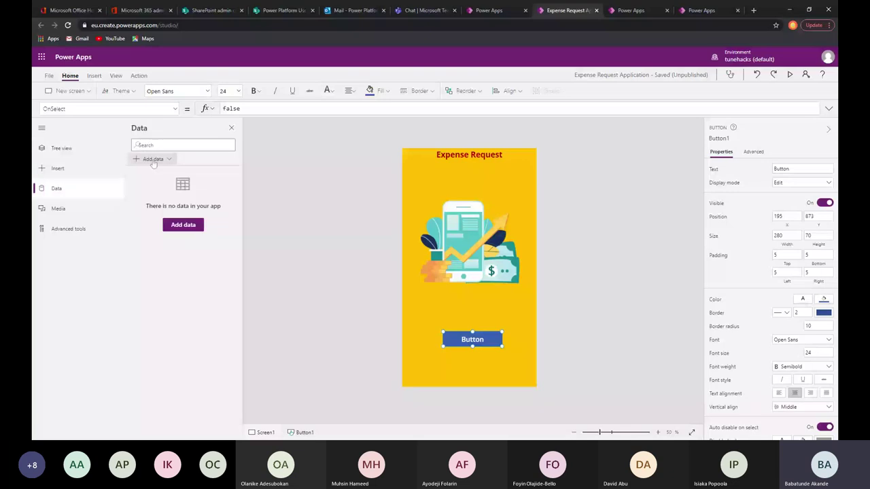
pyautogui.click(154, 160)
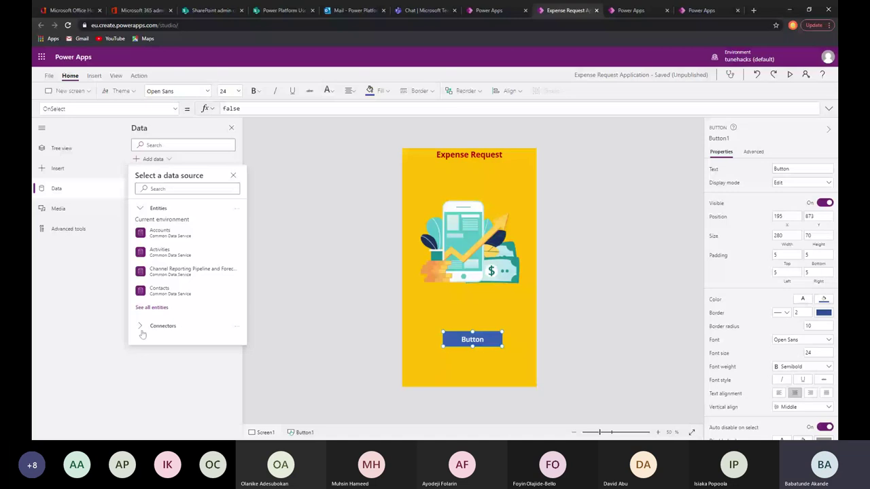
pyautogui.click(141, 330)
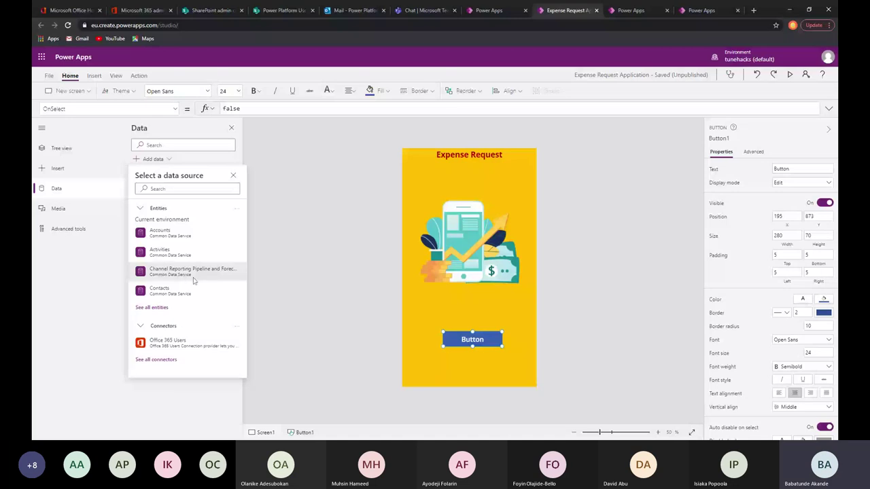
pyautogui.click(155, 360)
pyautogui.scroll(-5, 186, 336)
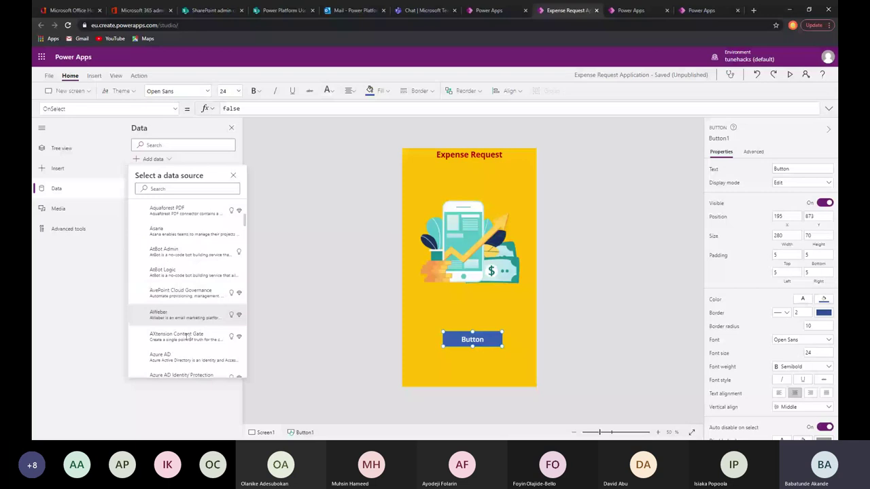
pyautogui.scroll(5, 180, 292)
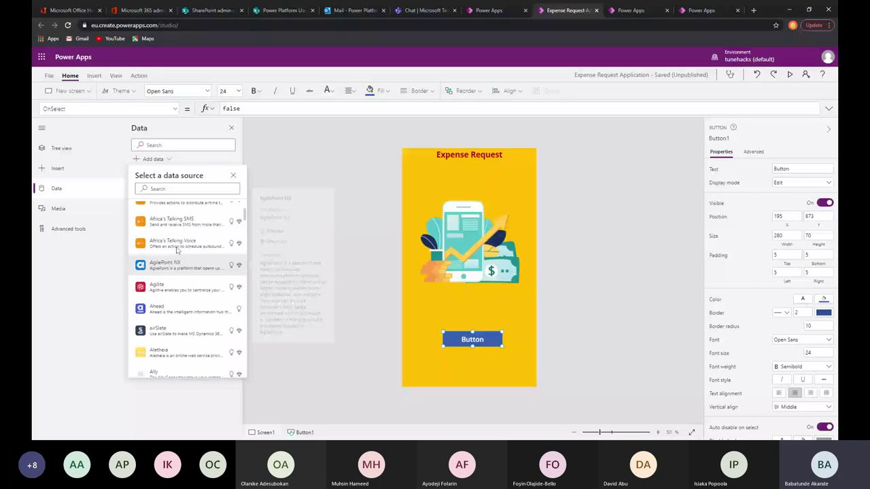
pyautogui.scroll(2, 175, 249)
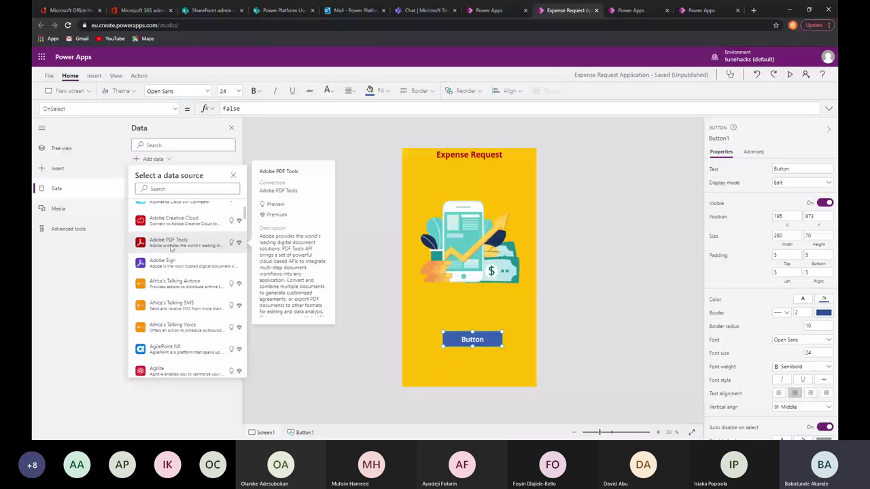
pyautogui.scroll(3, 171, 248)
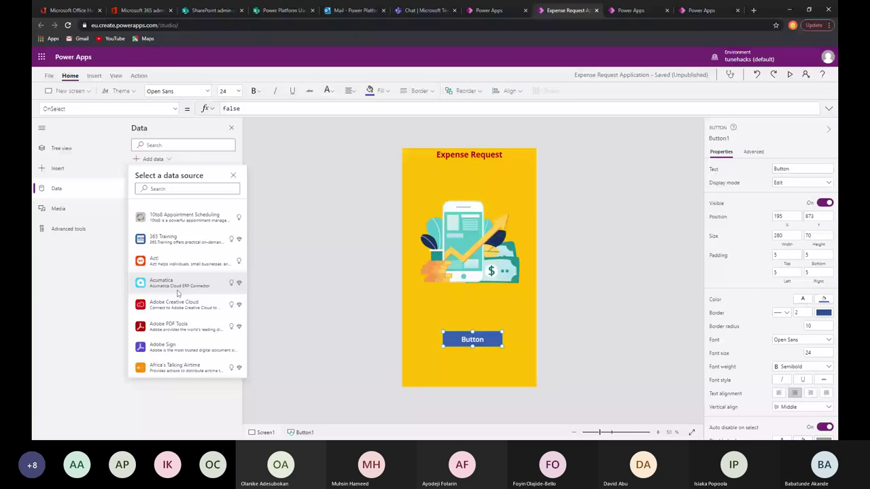
pyautogui.scroll(-1, 187, 272)
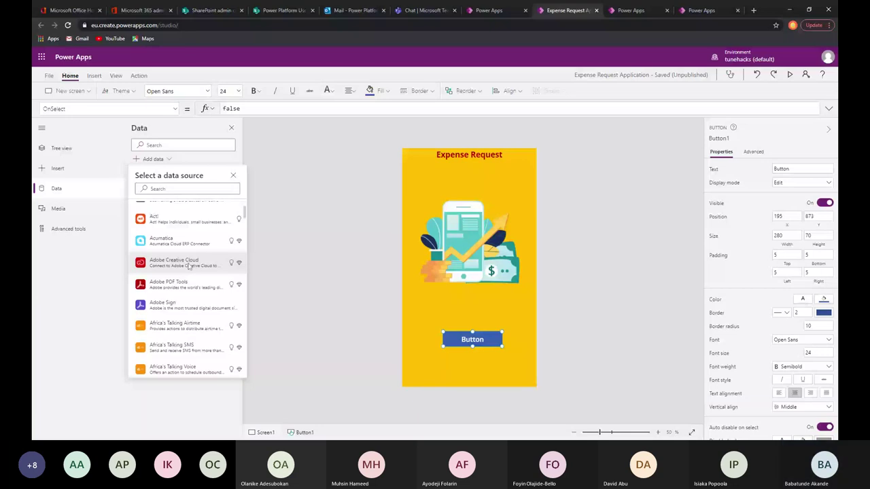
pyautogui.scroll(-5, 193, 319)
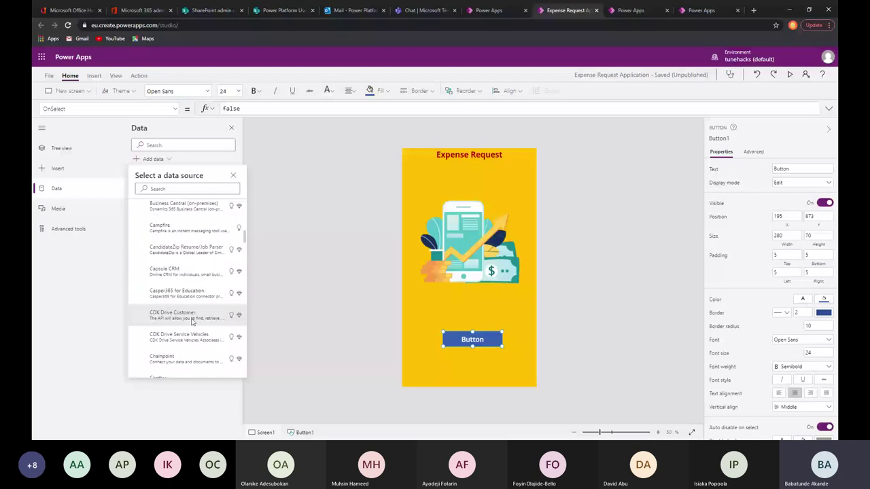
pyautogui.write('sharepoint')
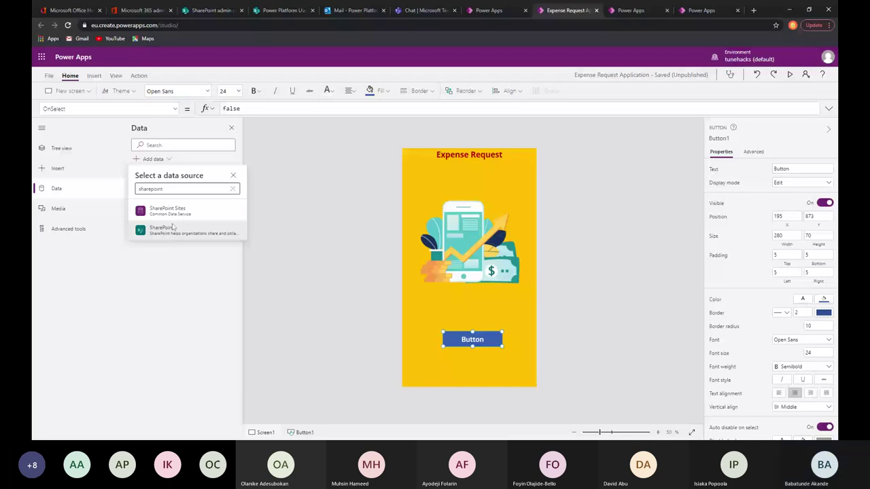
pyautogui.click(173, 228)
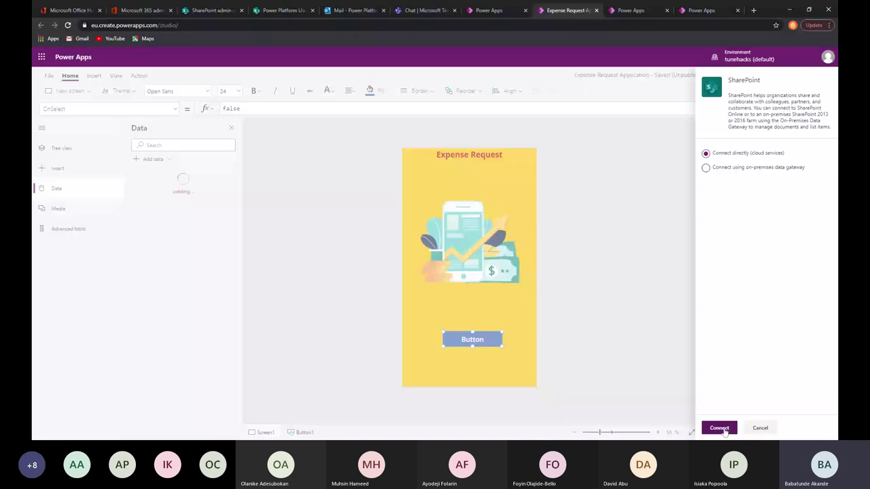
# Step: Connect directly to SharePoint with authentication and add the Expense Request list from the Power Platform User Group site
pyautogui.click(720, 429)
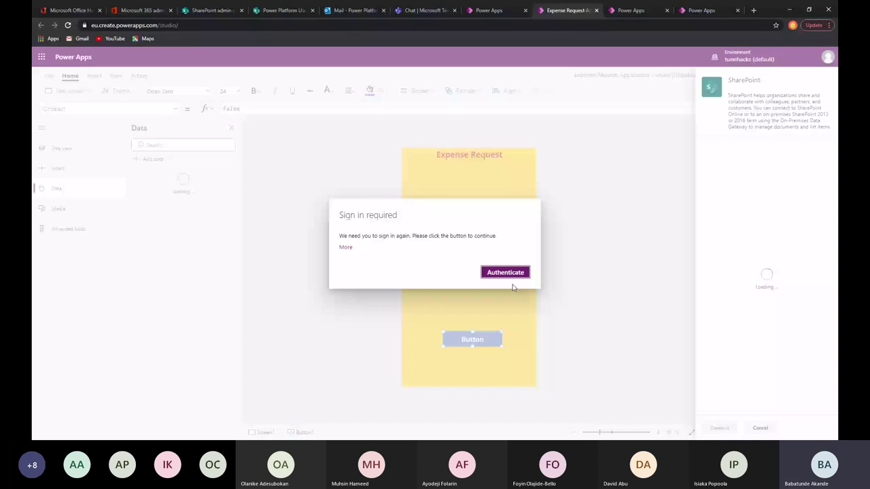
pyautogui.click(511, 274)
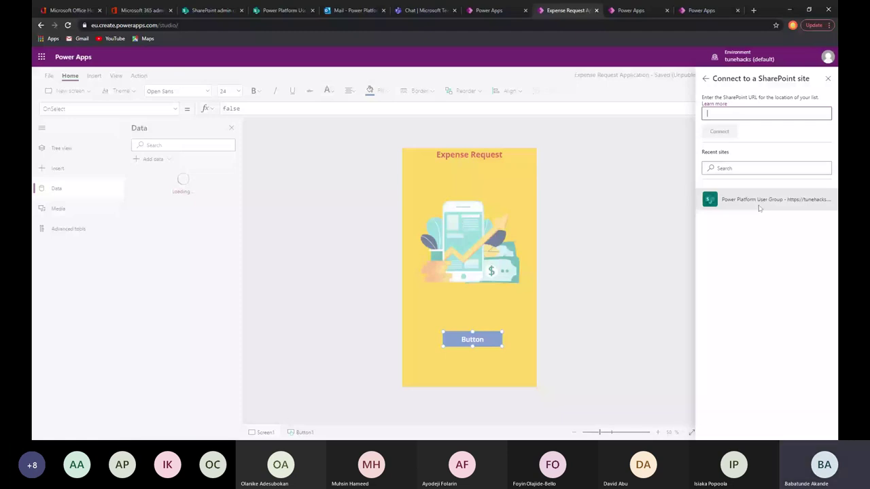
pyautogui.click(759, 207)
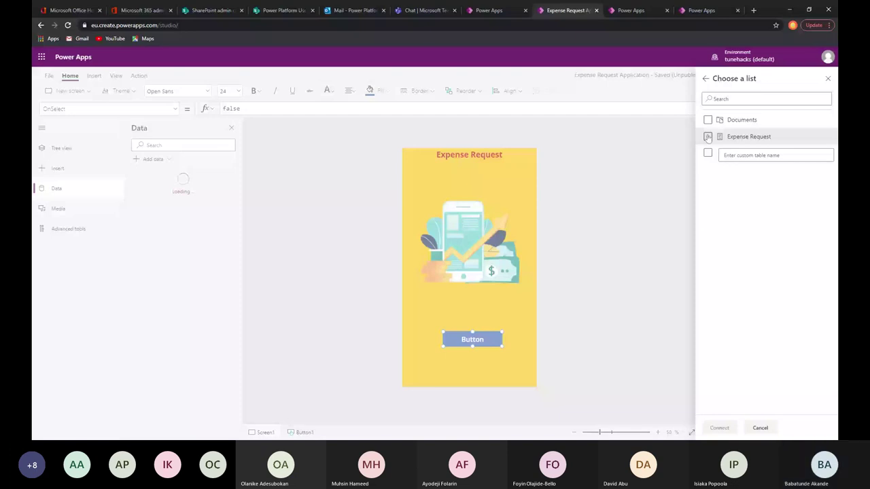
pyautogui.click(144, 179)
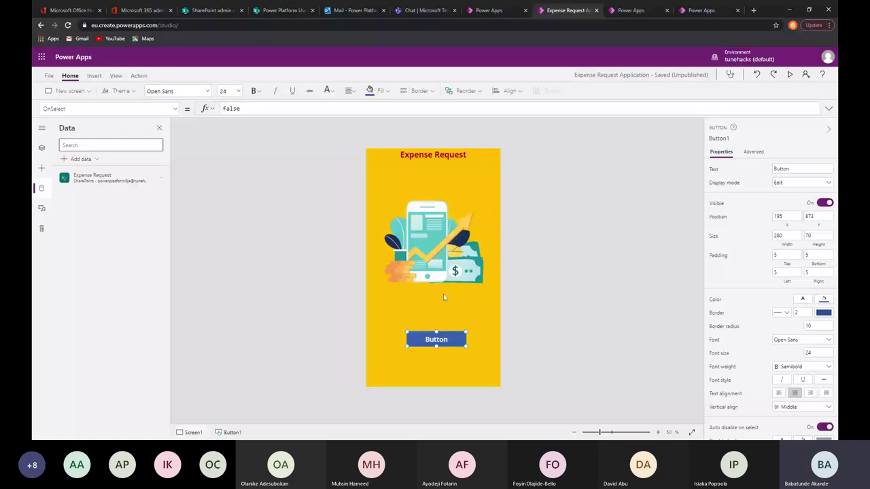
# Step: Collapse Screen1 in the screen tree and add a new blank screen to the app
pyautogui.click(42, 147)
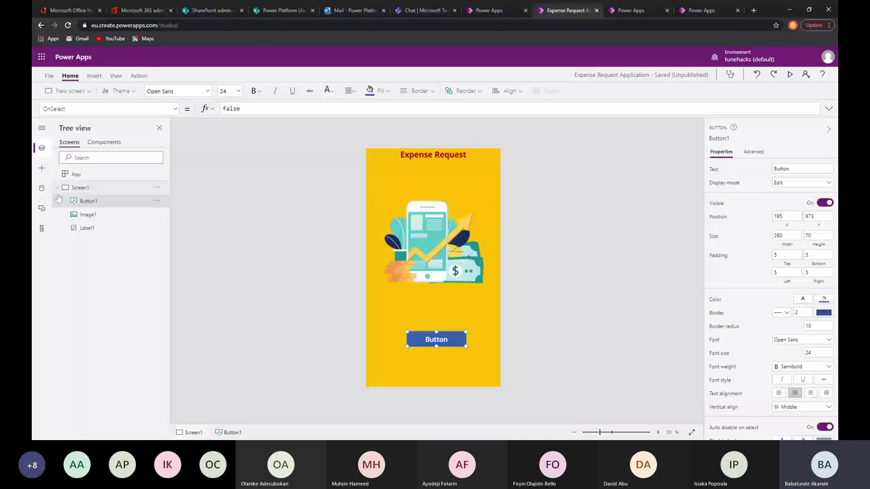
pyautogui.click(57, 187)
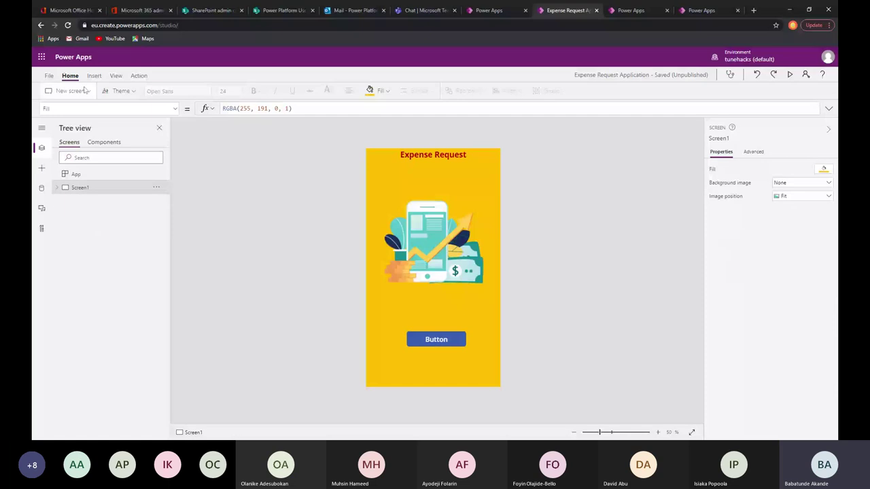
pyautogui.click(85, 90)
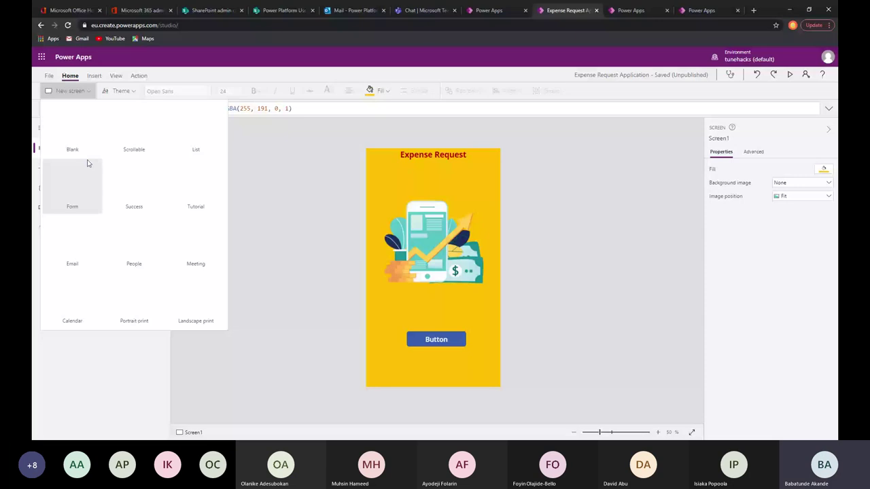
pyautogui.click(563, 257)
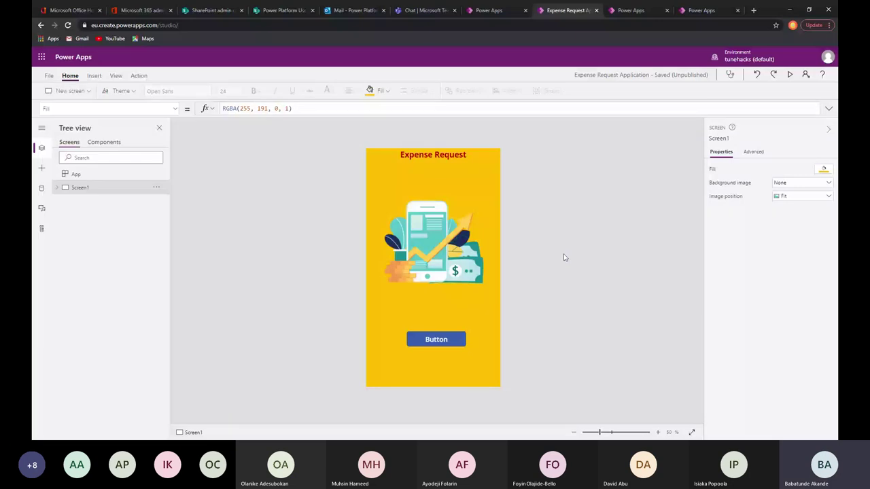
pyautogui.hotkey('ctrl', 'm')
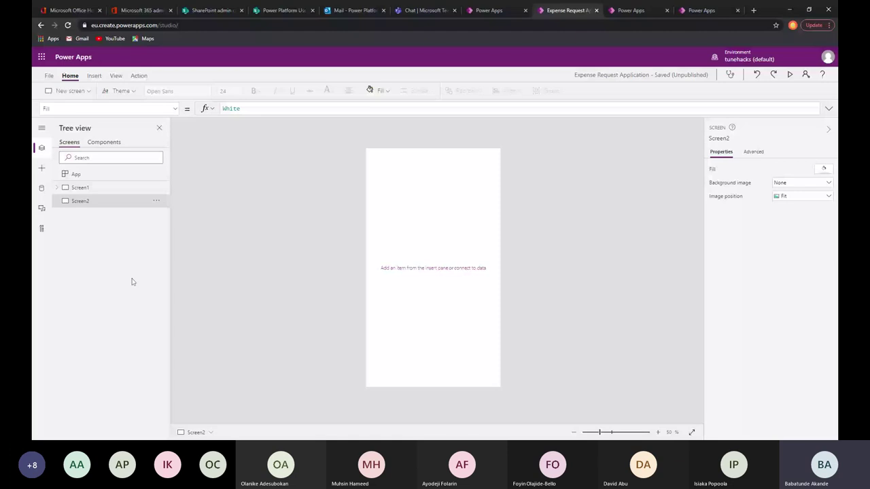
# Step: Insert an edit form on Screen2 and set its data source to the Expense Request list
pyautogui.click(95, 77)
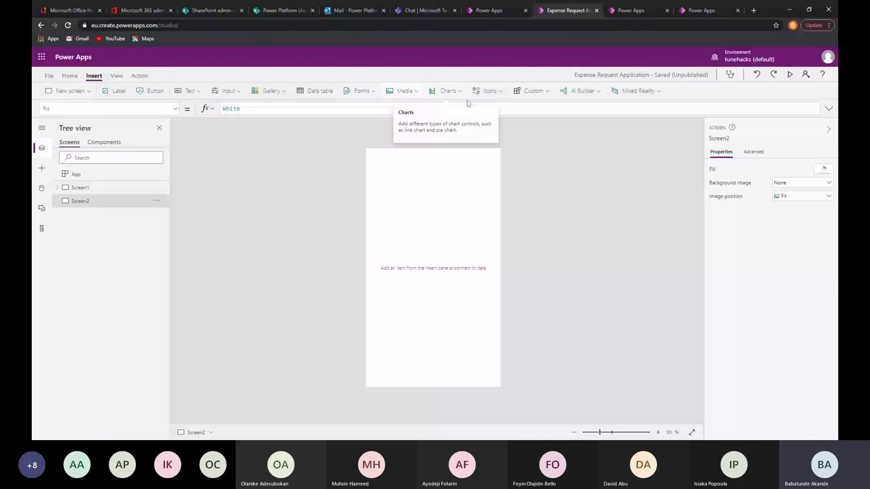
pyautogui.click(361, 90)
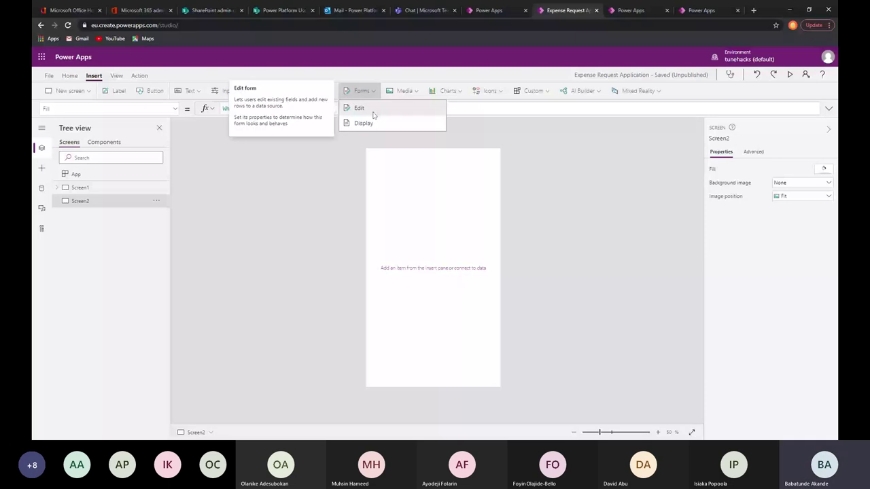
pyautogui.click(359, 108)
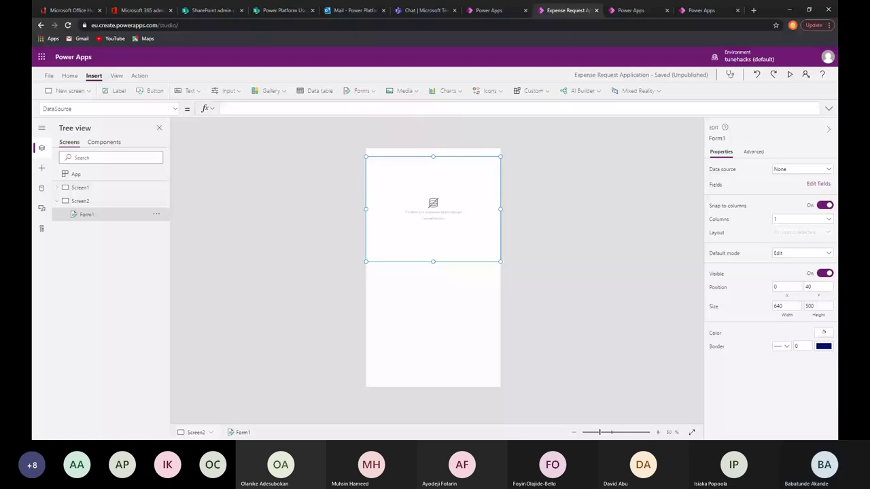
pyautogui.click(41, 188)
pyautogui.moveTo(124, 186)
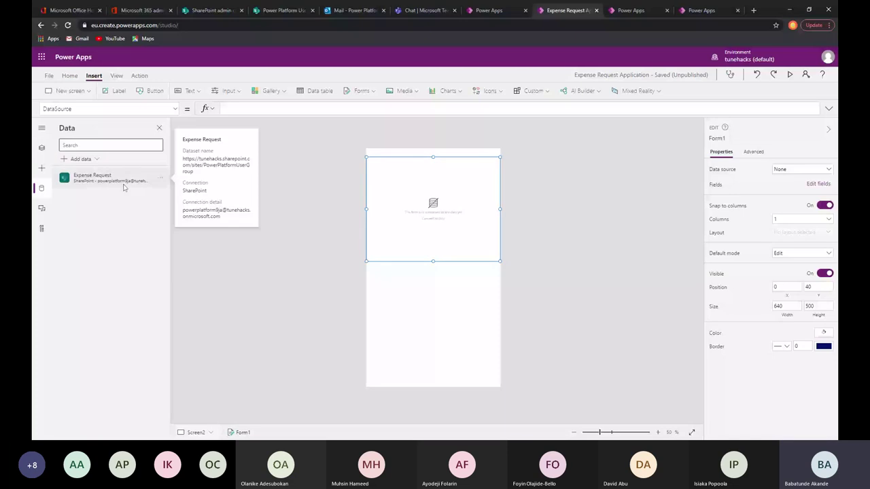
pyautogui.click(794, 170)
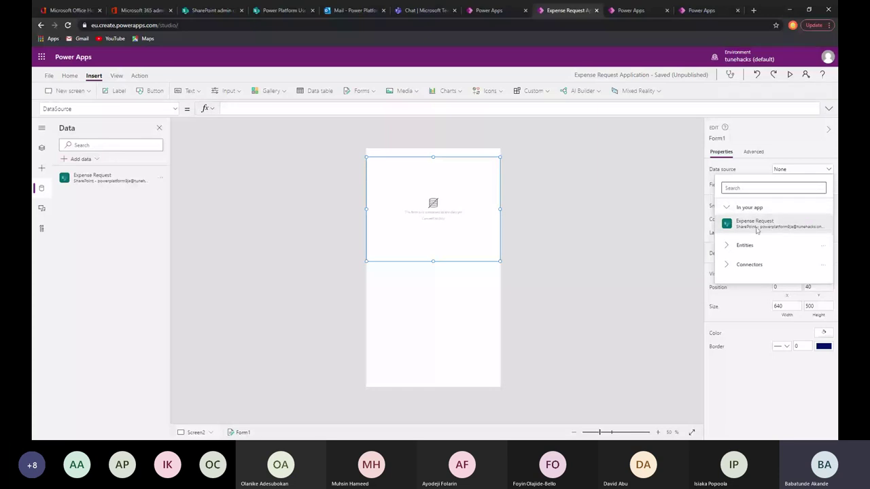
pyautogui.click(757, 226)
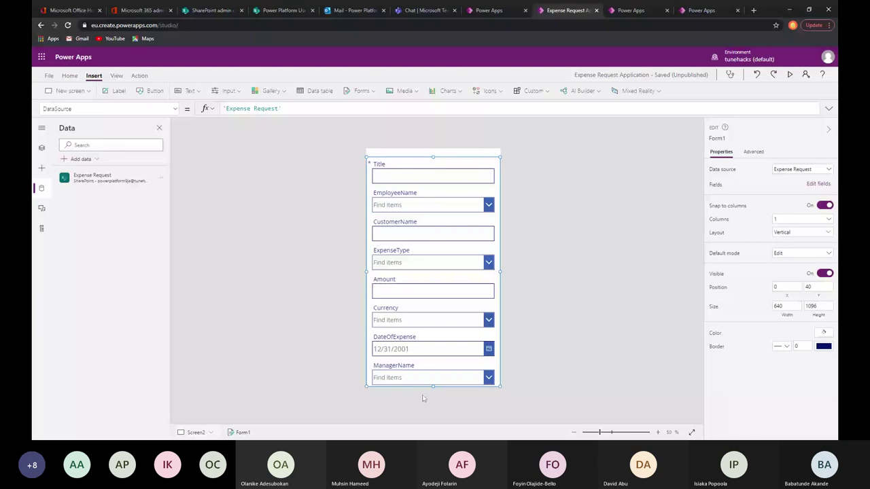
# Step: Set the form's default mode to New and preview Screen2, trying out the ManagerName field
pyautogui.click(496, 384)
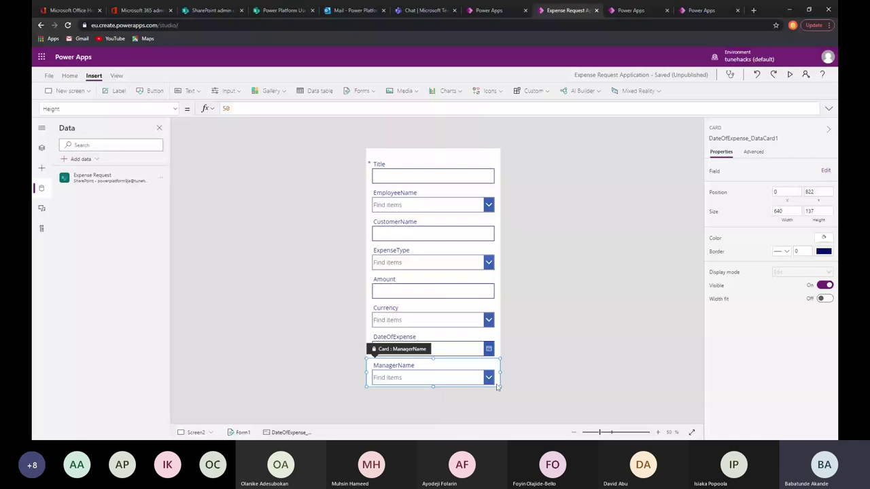
pyautogui.click(497, 387)
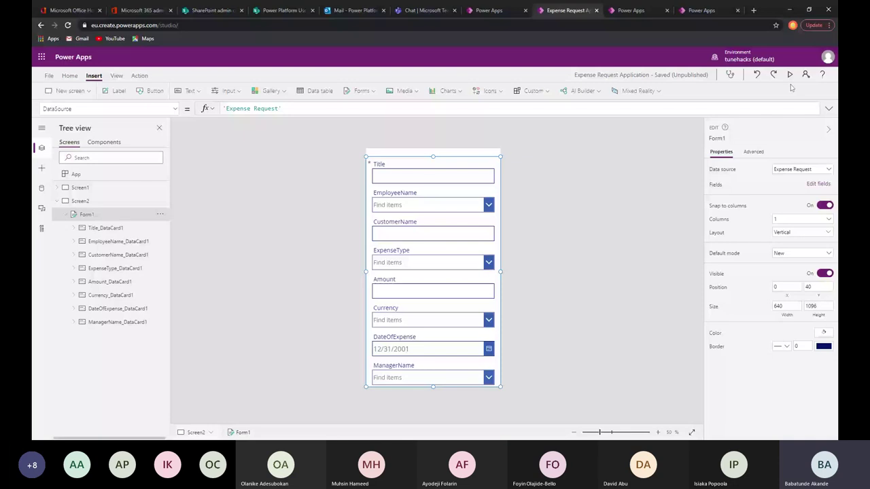
pyautogui.click(790, 75)
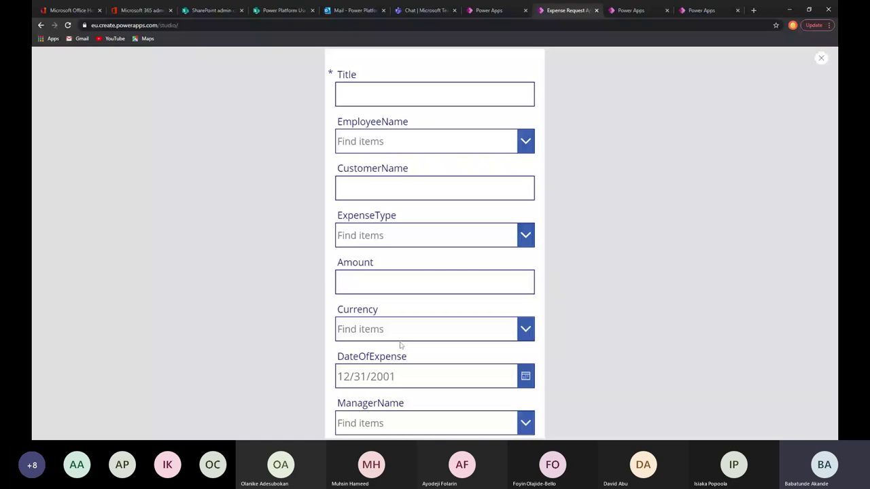
pyautogui.click(401, 422)
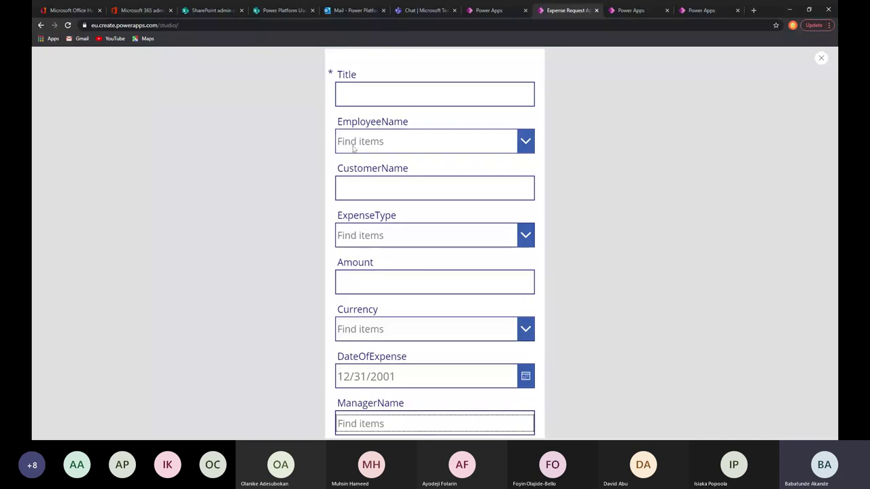
# Step: Look through the choices offered by the ExpenseType and Currency fields in the previewed form
pyautogui.click(482, 236)
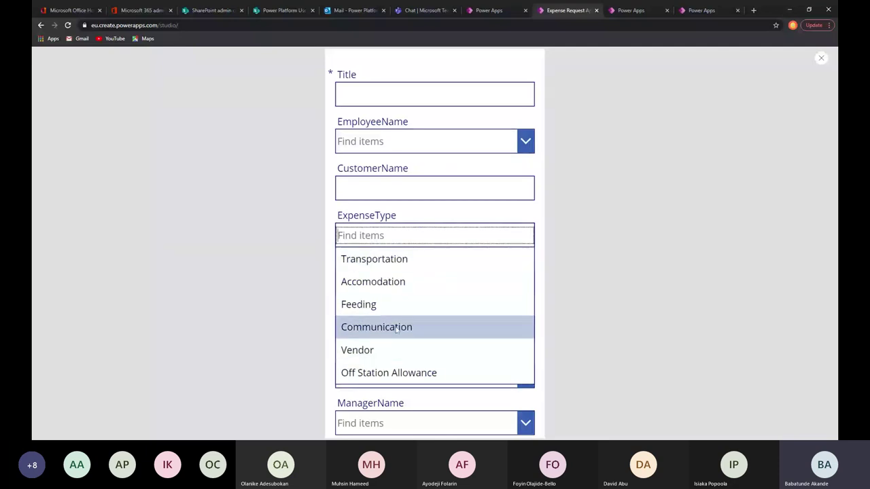
pyautogui.click(438, 214)
pyautogui.click(441, 328)
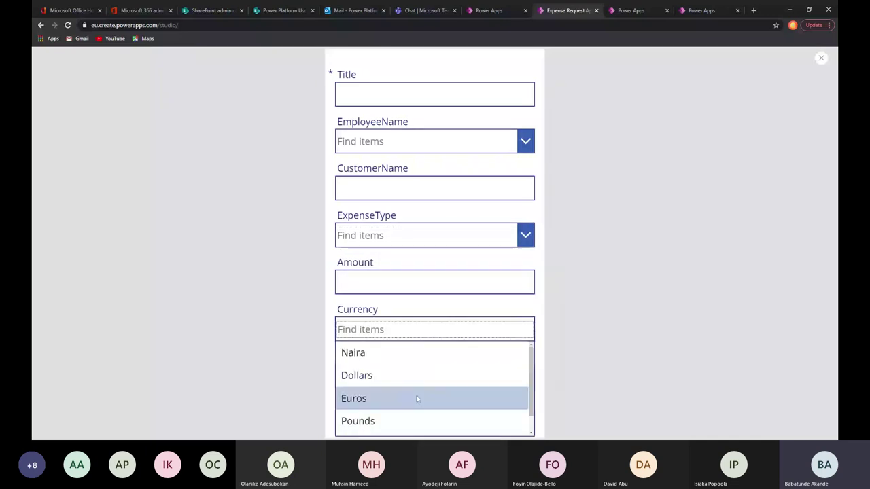
pyautogui.scroll(-1, 421, 408)
pyautogui.scroll(1, 421, 415)
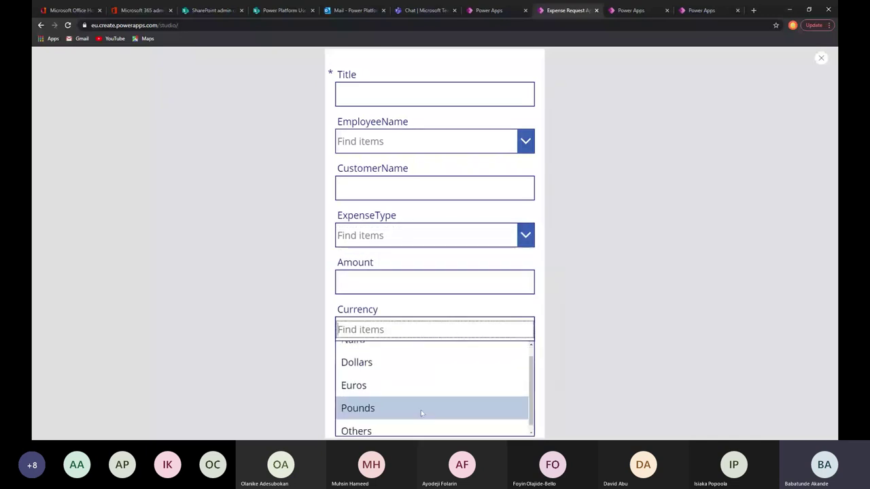
pyautogui.scroll(1, 421, 409)
# Step: Try searching the EmployeeName field for two different people, and close the preview
pyautogui.click(368, 139)
pyautogui.write('p')
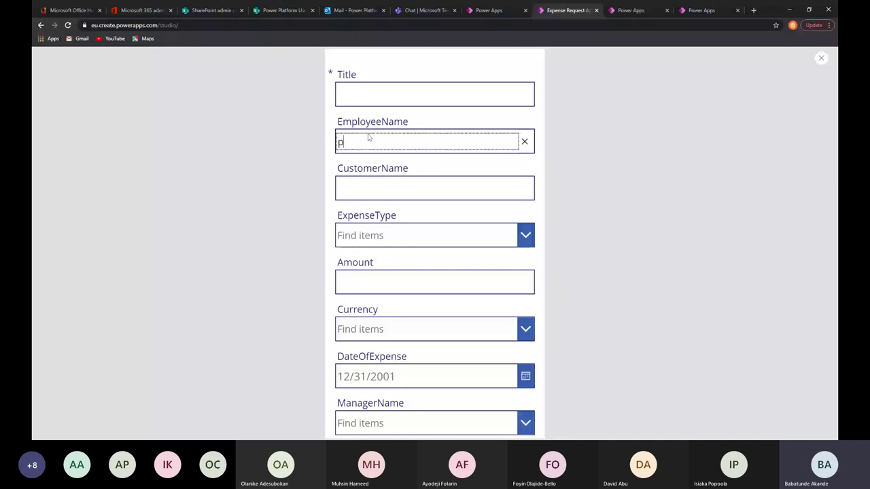
pyautogui.write('owe')
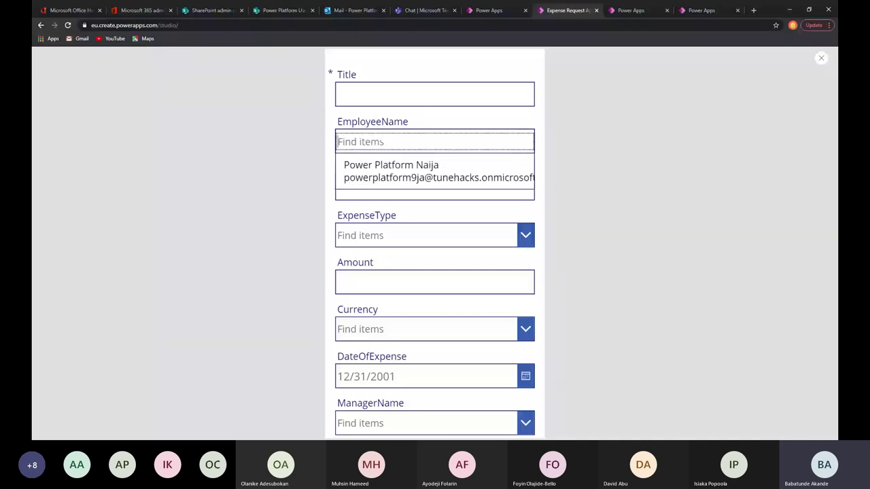
pyautogui.write('babatun')
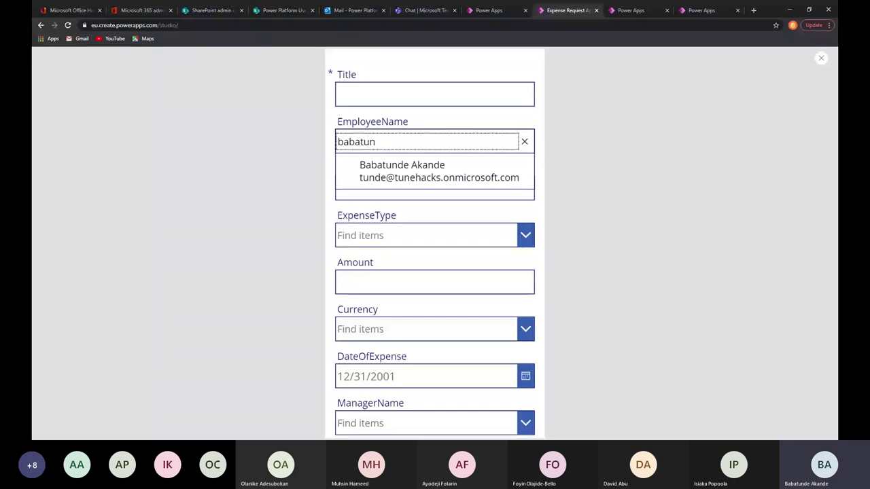
pyautogui.click(418, 177)
pyautogui.click(427, 144)
pyautogui.click(433, 142)
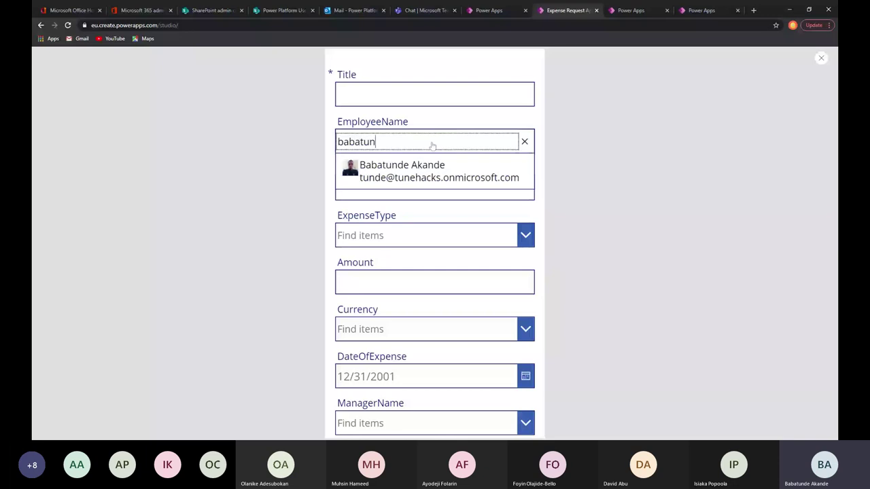
pyautogui.press('Escape')
pyautogui.press('Escape')
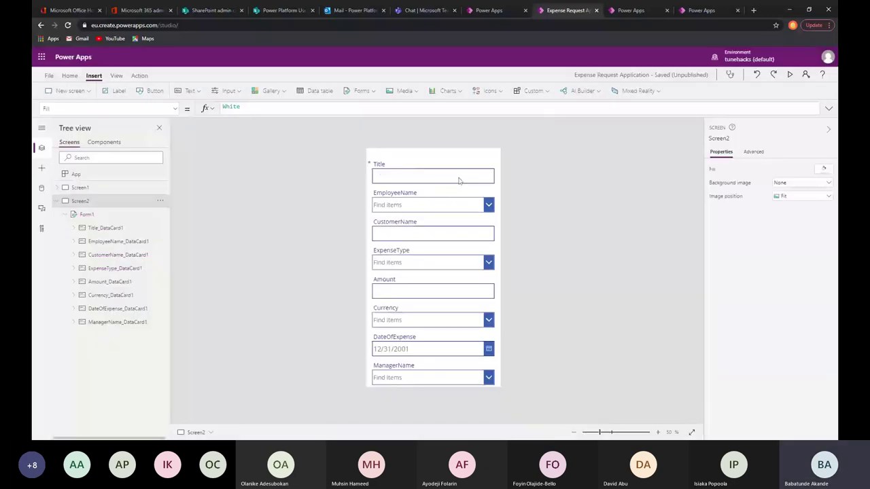
# Step: Save the app, select the form on Screen2, and check the app's save status
pyautogui.hotkey('ctrl', 's')
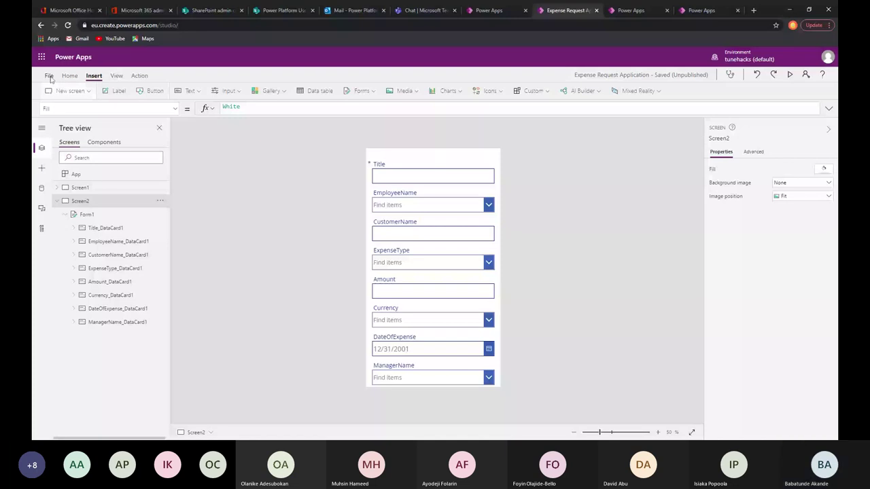
pyautogui.click(57, 214)
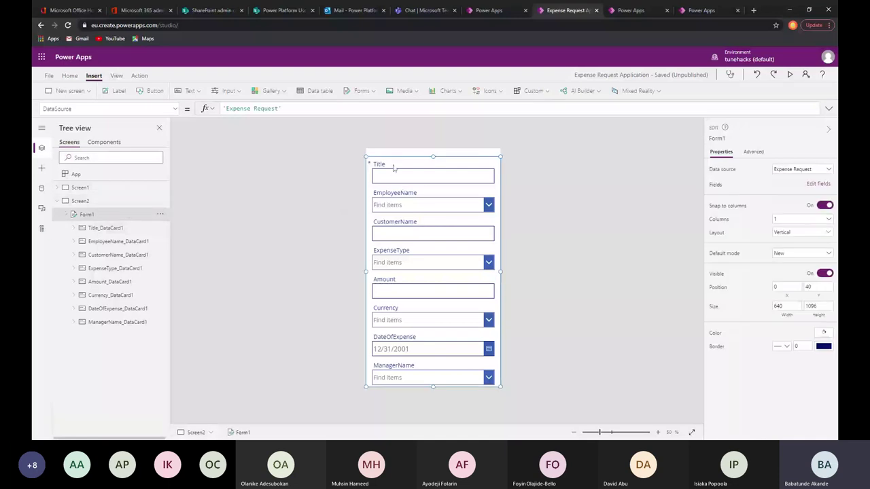
pyautogui.click(49, 76)
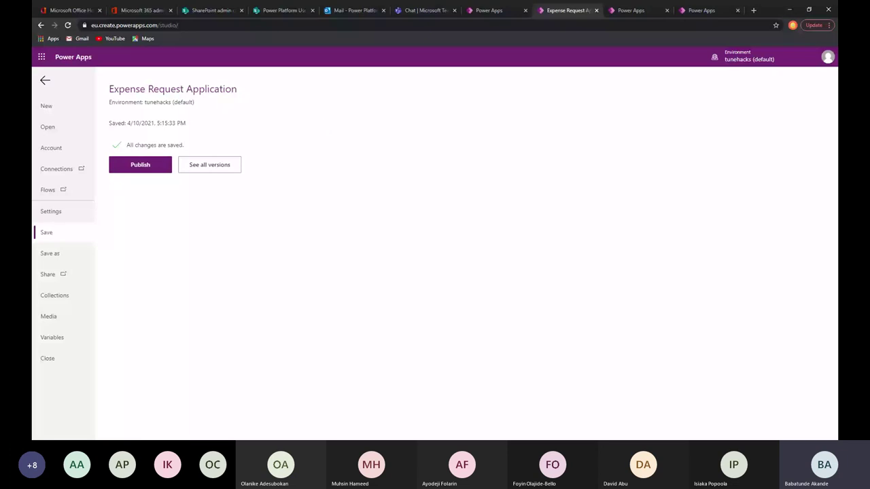
pyautogui.click(68, 87)
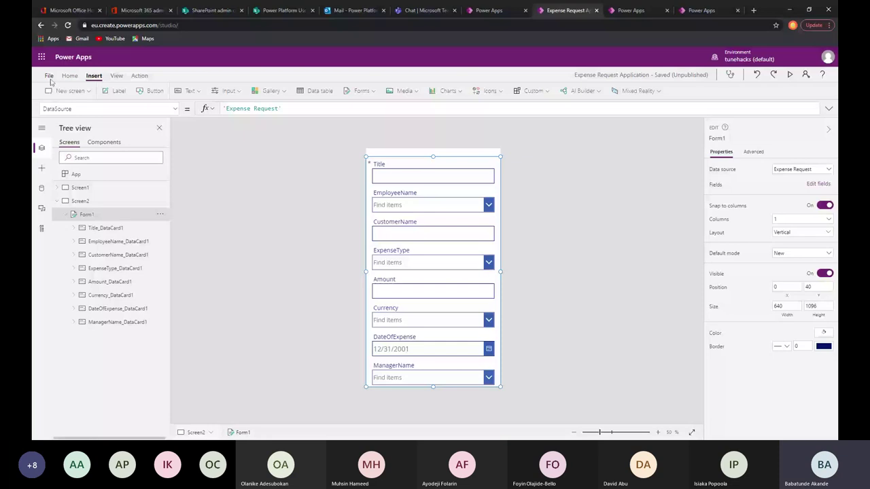
# Step: Lower the form's upper edge to about Y 84 to leave space above it, and check the save status
pyautogui.moveTo(433, 157); pyautogui.dragTo(403, 159)
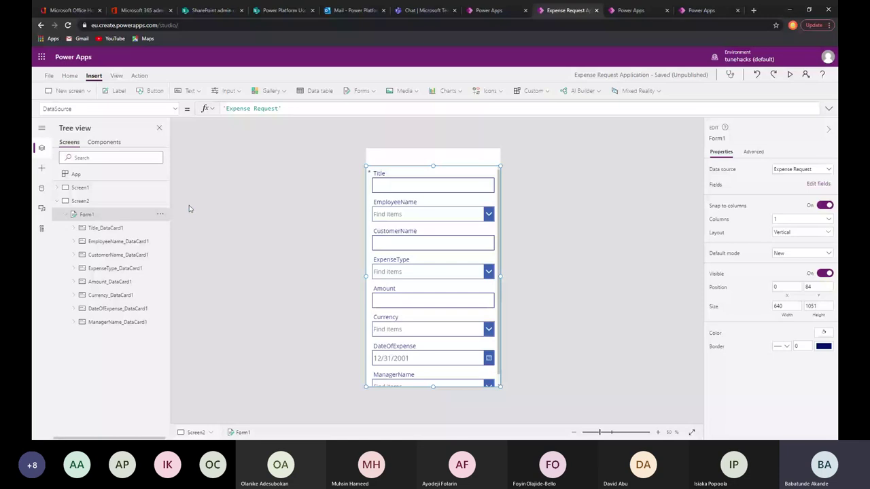
pyautogui.click(49, 76)
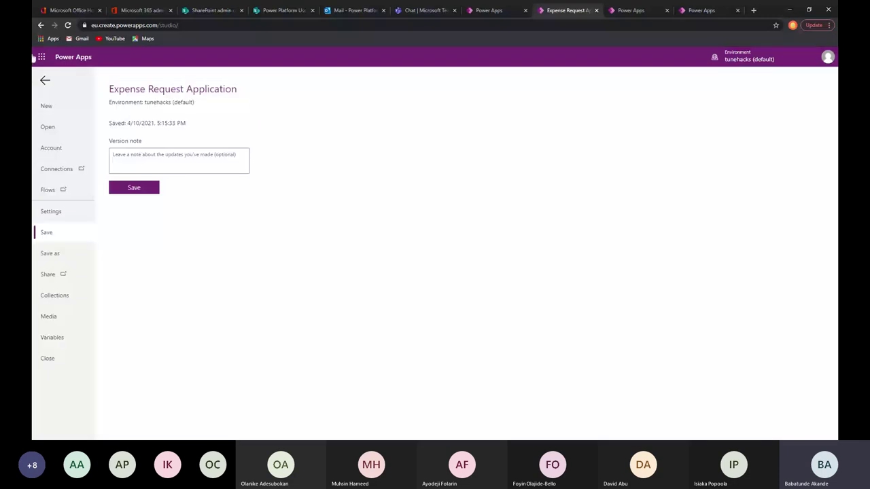
pyautogui.click(45, 81)
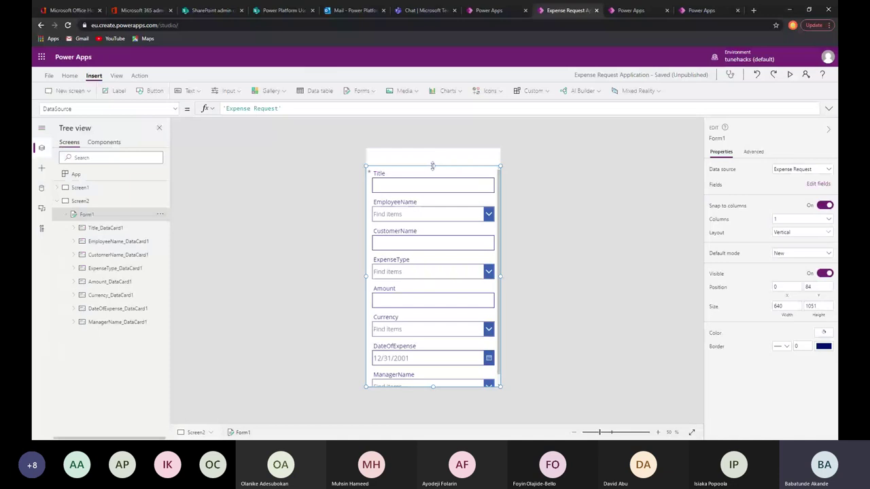
# Step: Save the app, publish this version, and return to the editing canvas
pyautogui.hotkey('ctrl', 's')
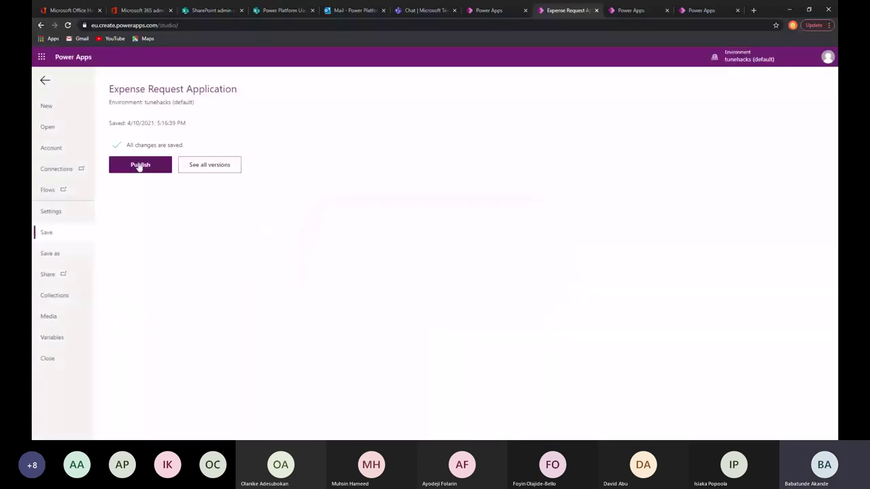
pyautogui.click(140, 165)
pyautogui.click(442, 293)
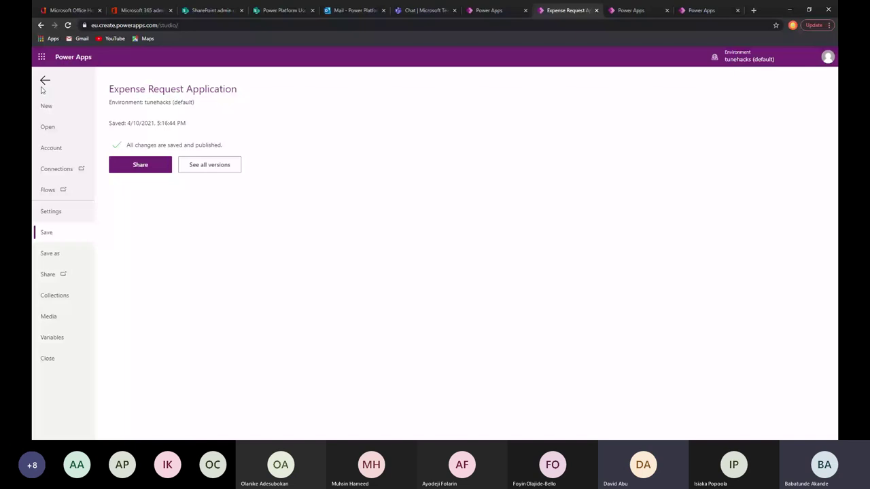
pyautogui.click(43, 85)
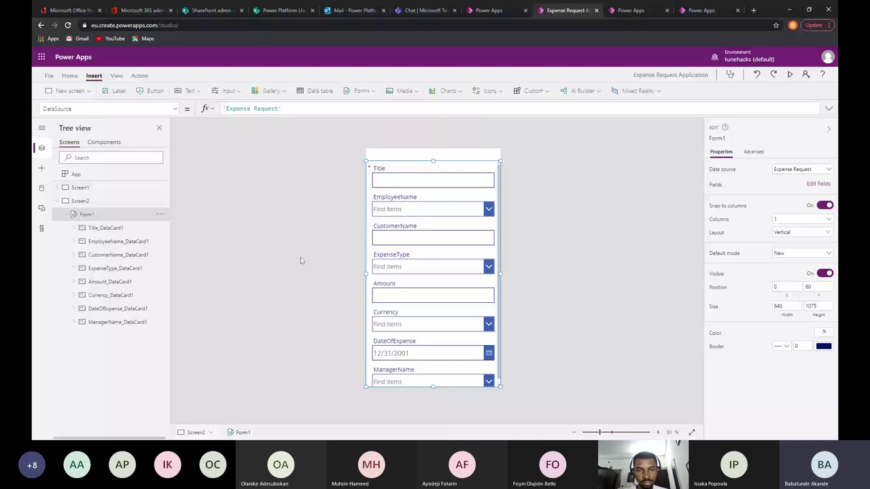
pyautogui.click(57, 202)
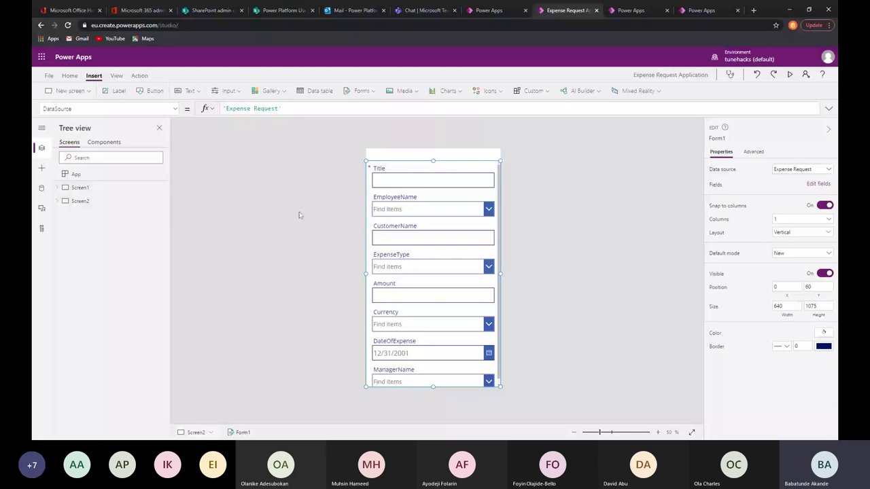
pyautogui.click(57, 201)
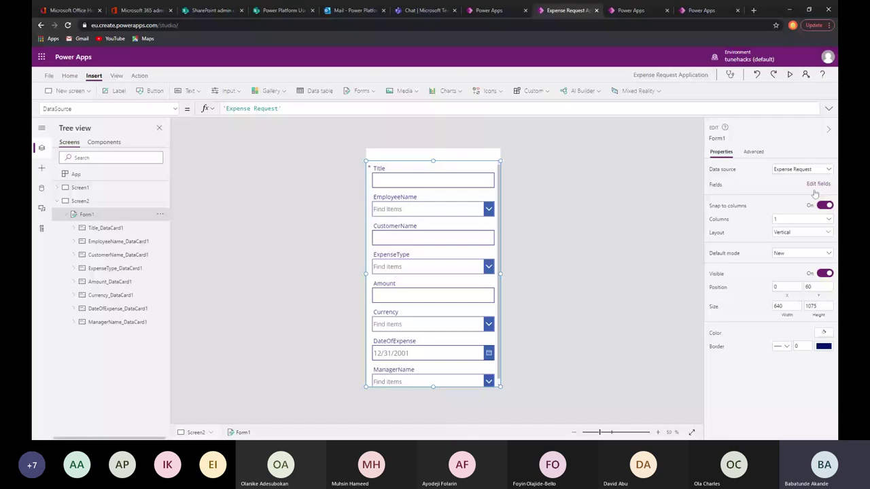
# Step: Add the Attachments field to the form on Screen2 and check its placement below ManagerName
pyautogui.click(816, 184)
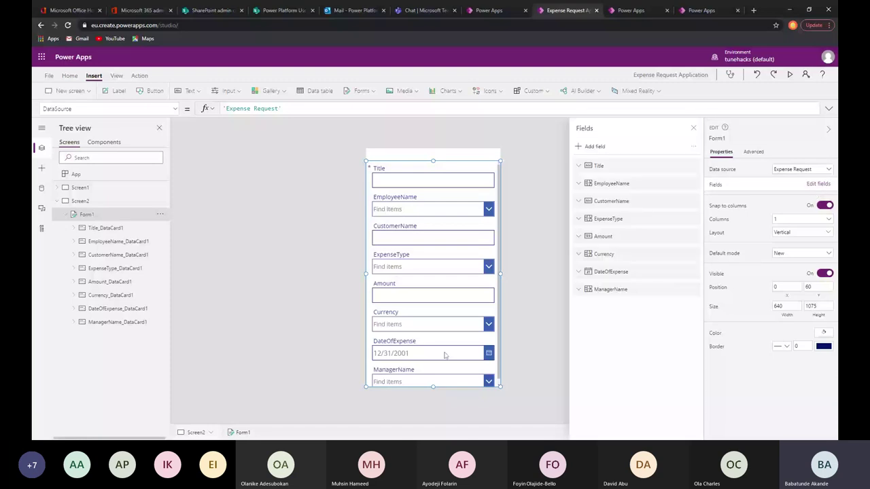
pyautogui.click(593, 147)
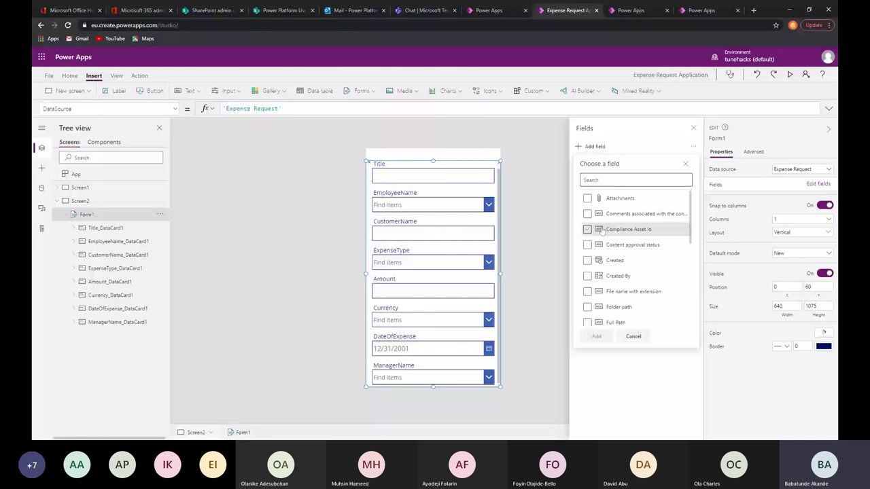
pyautogui.click(595, 198)
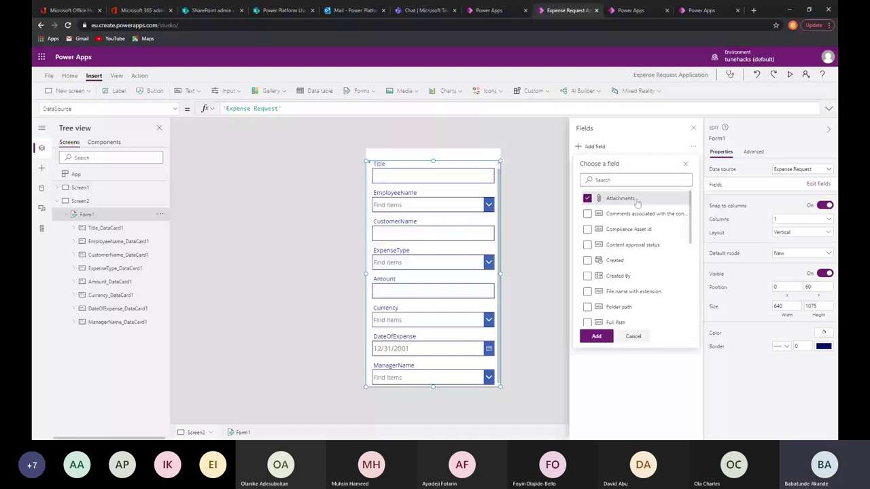
pyautogui.click(596, 336)
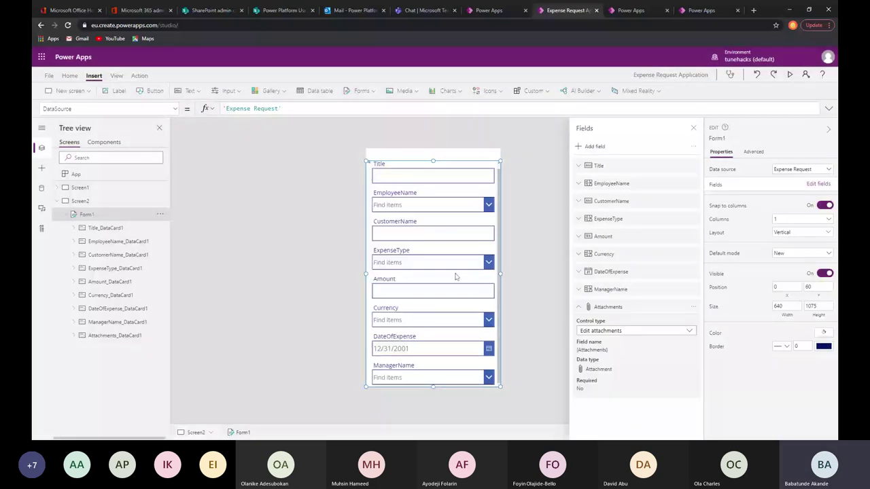
pyautogui.scroll(1, 462, 326)
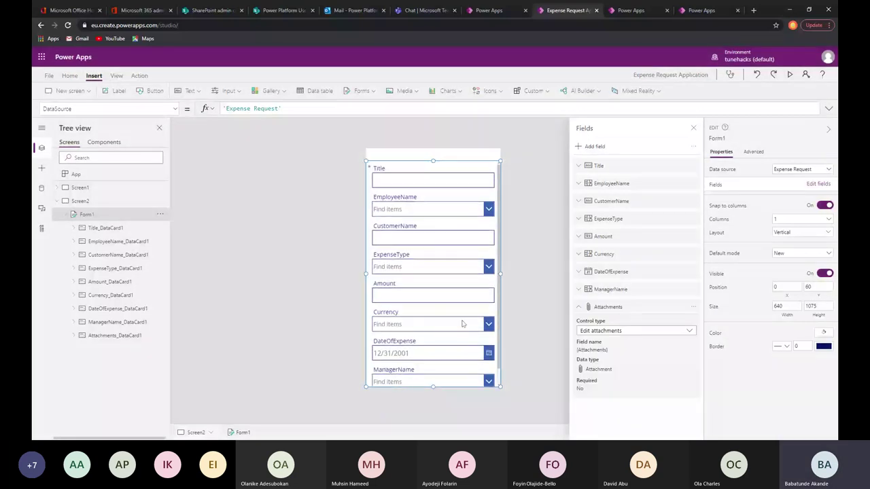
pyautogui.scroll(-1, 482, 307)
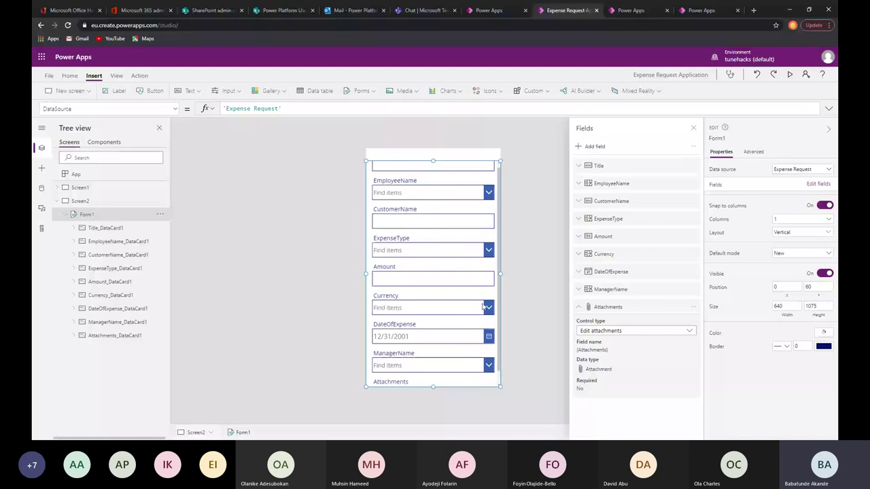
pyautogui.scroll(1, 482, 308)
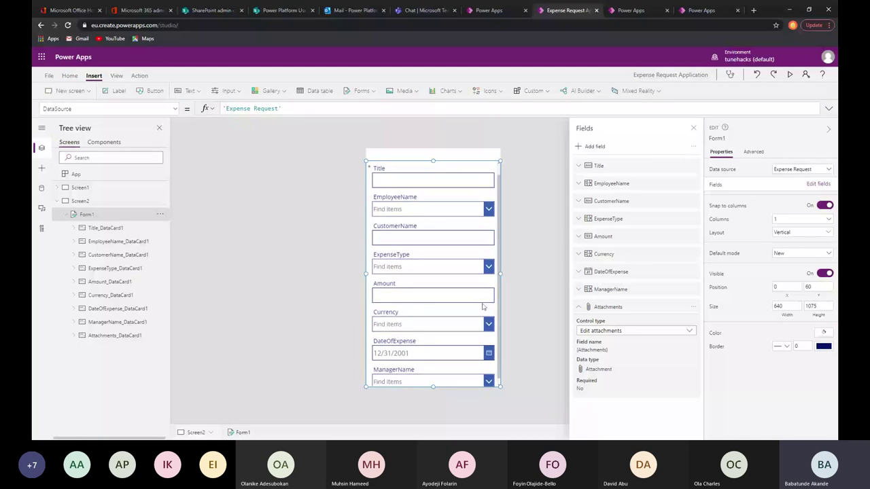
pyautogui.scroll(-1, 483, 307)
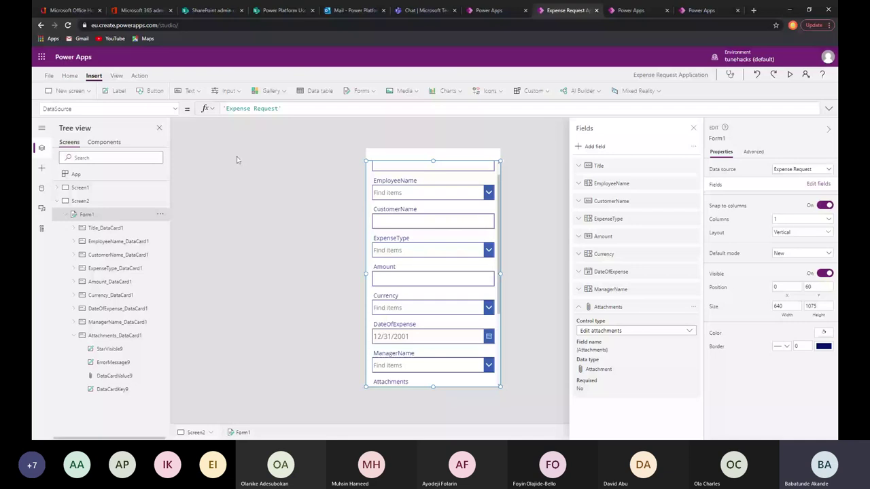
# Step: View the available options for the Expense Request data source and bring the form's Attachments area into view
pyautogui.click(42, 189)
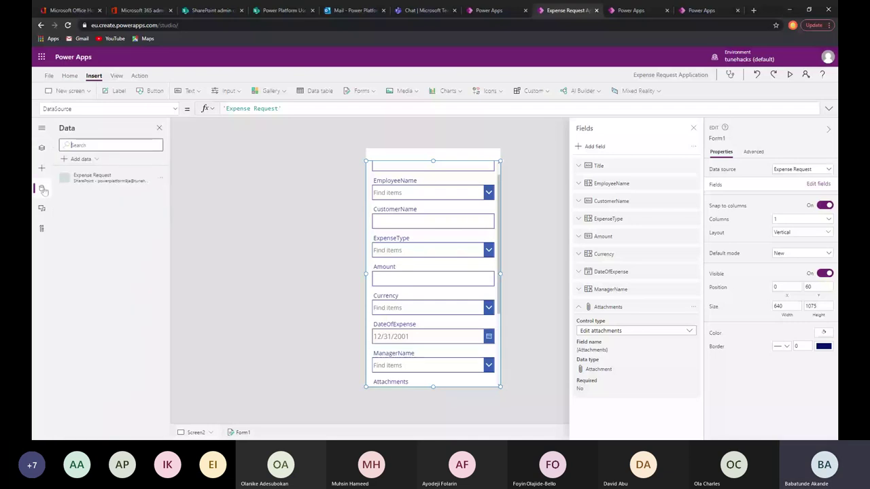
pyautogui.click(162, 178)
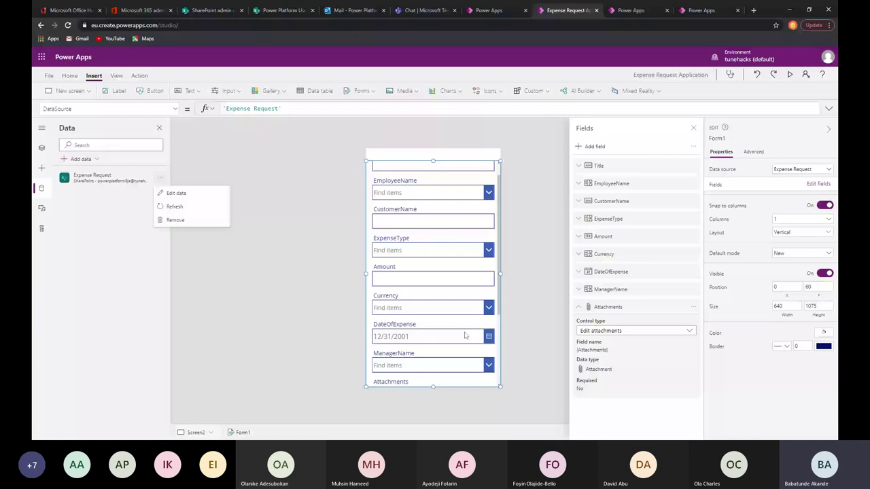
pyautogui.scroll(-3, 465, 336)
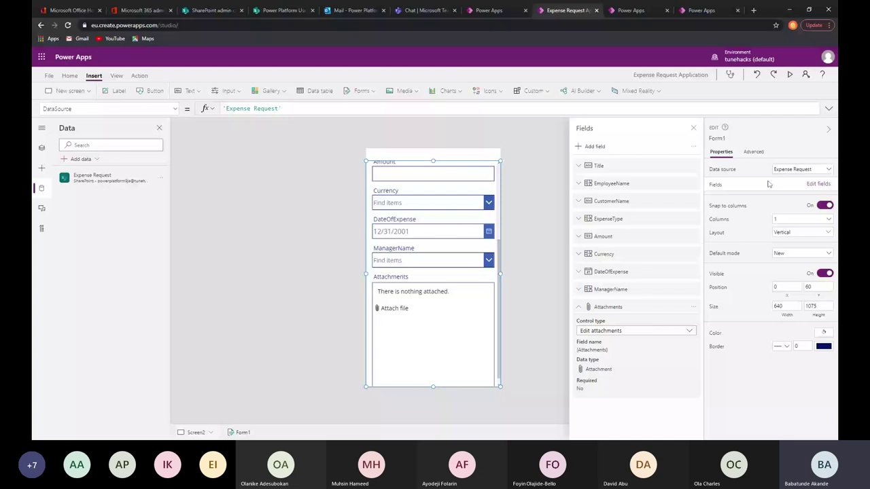
# Step: Preview Screen2 to examine the Attachments field at the end of the form, and close the preview
pyautogui.press('F5')
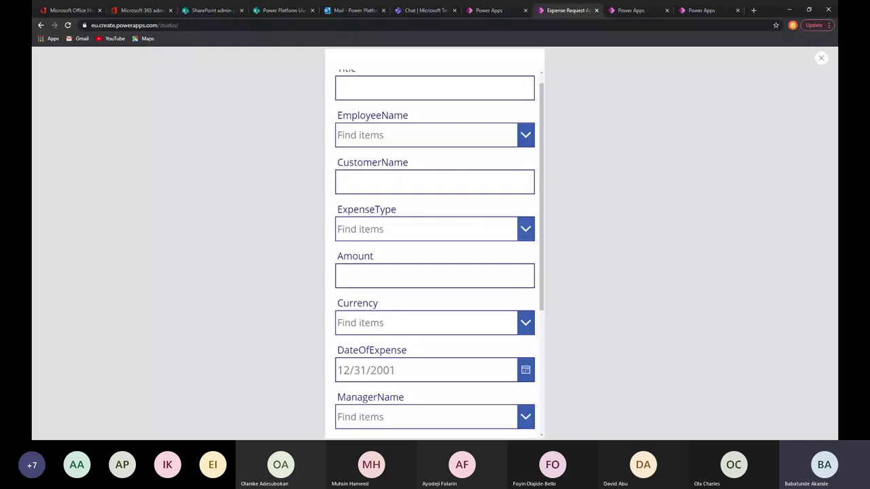
pyautogui.scroll(-1, 410, 394)
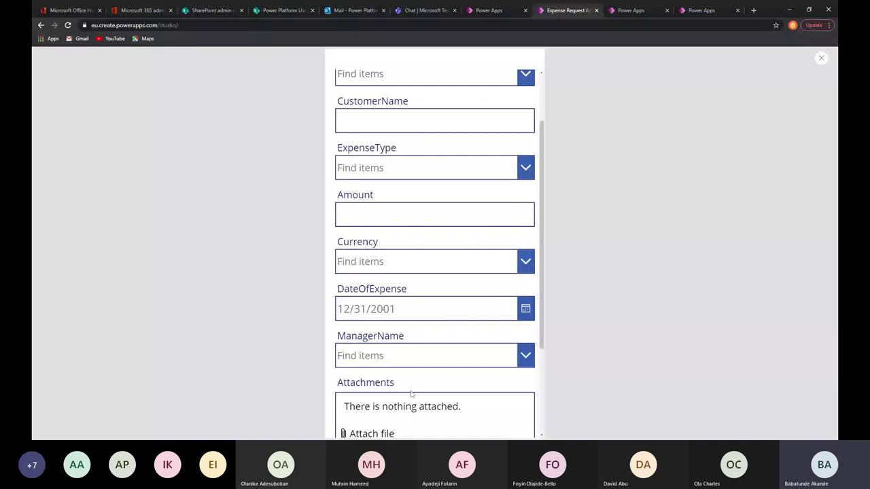
pyautogui.scroll(-1, 410, 394)
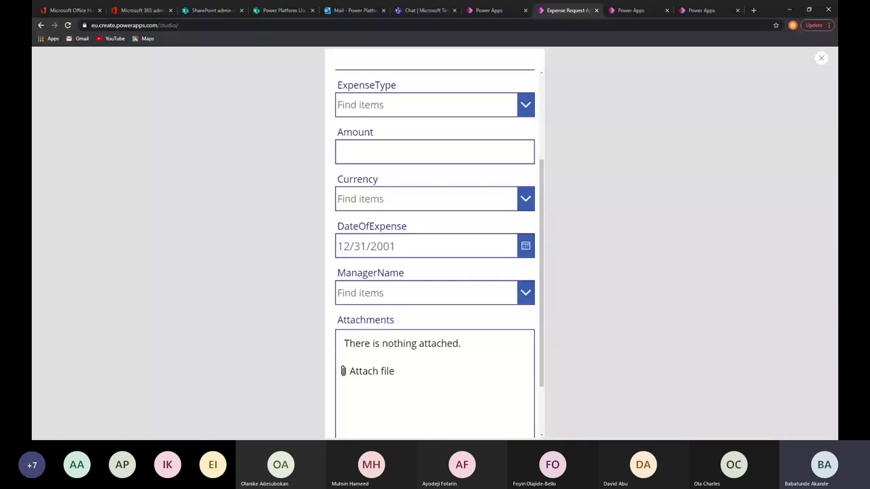
pyautogui.press('Escape')
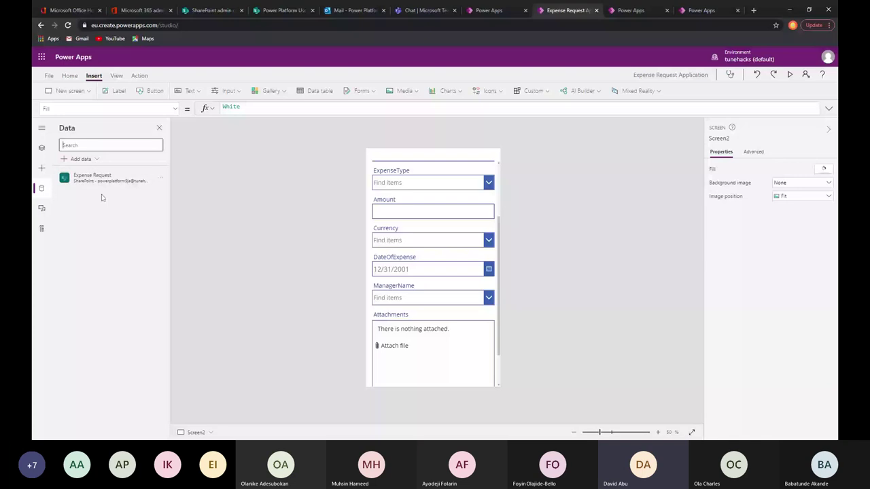
# Step: Save the current changes to the Expense Request Application
pyautogui.hotkey('ctrl', 's')
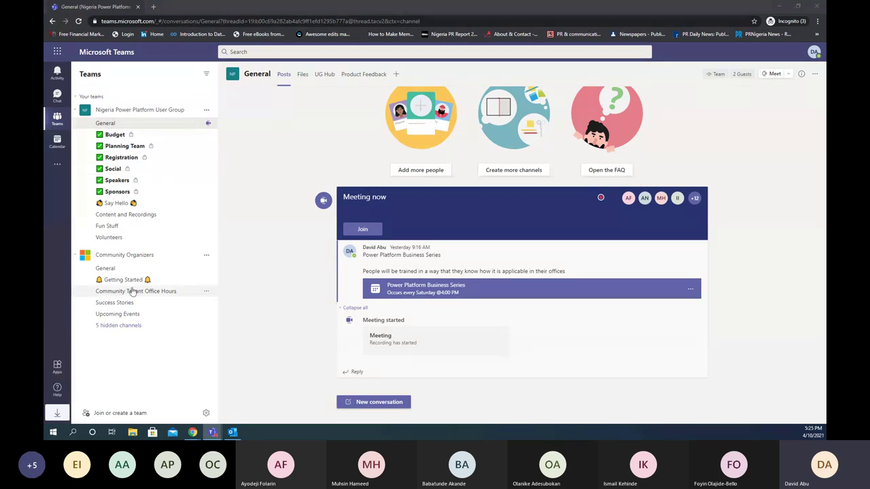
# Step: In Microsoft Teams, view the Community Organizers channels from General through Success Stories, and return to the Nigeria Power Platform User Group's General channel
pyautogui.click(125, 269)
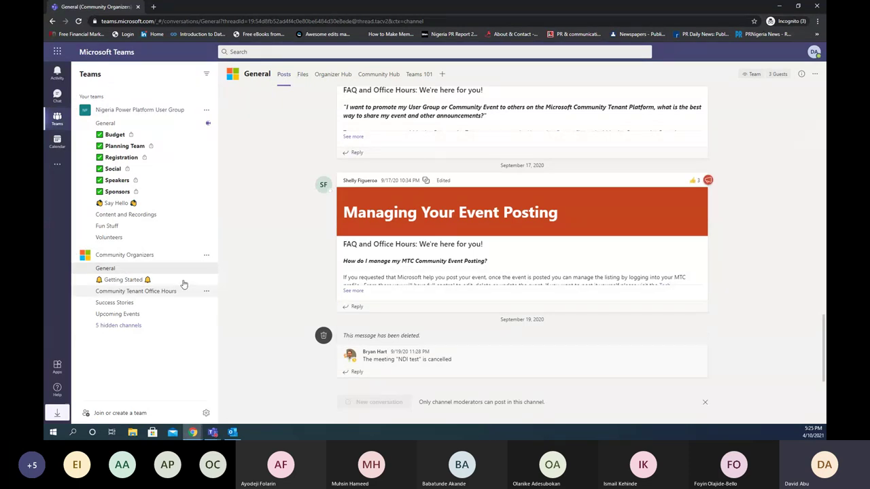
pyautogui.click(147, 280)
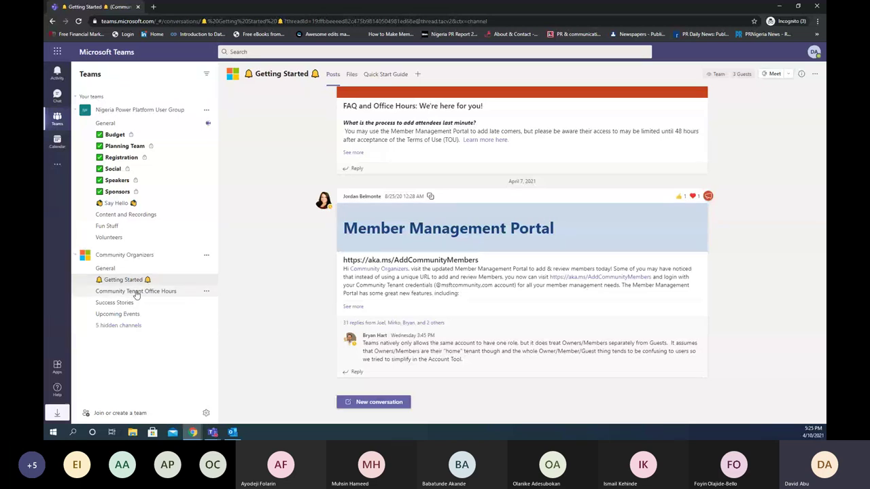
pyautogui.click(135, 292)
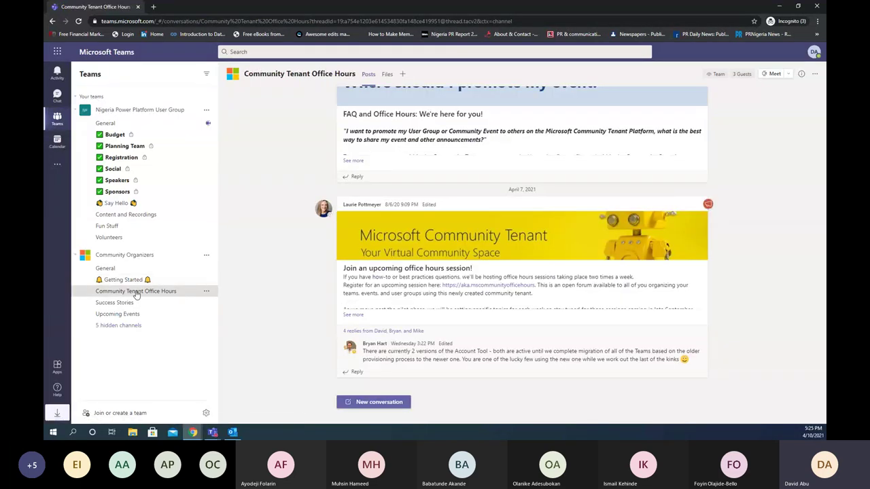
pyautogui.click(132, 304)
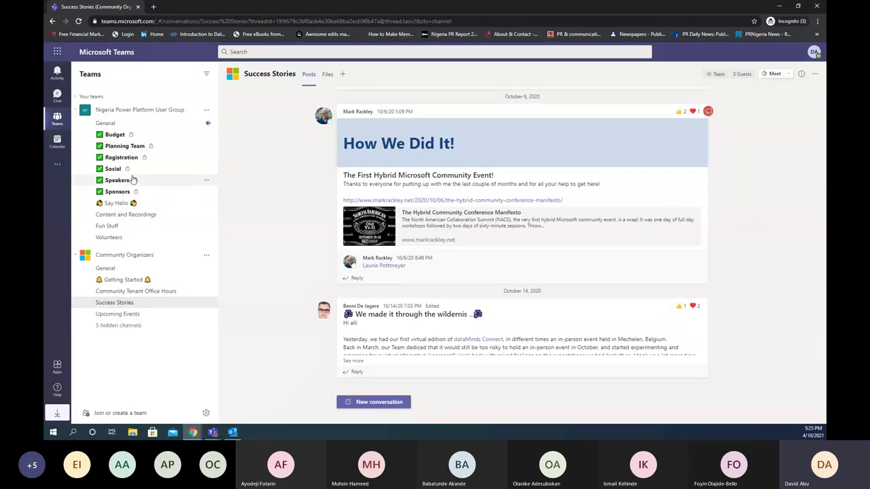
pyautogui.click(133, 124)
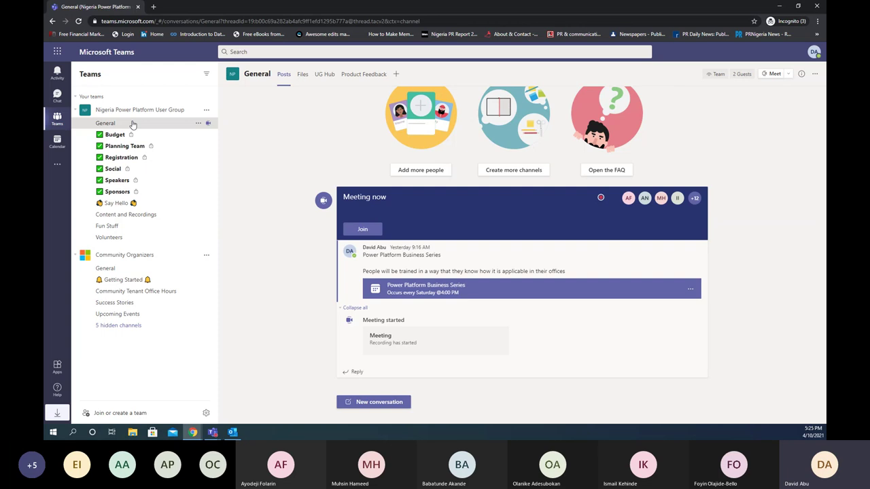